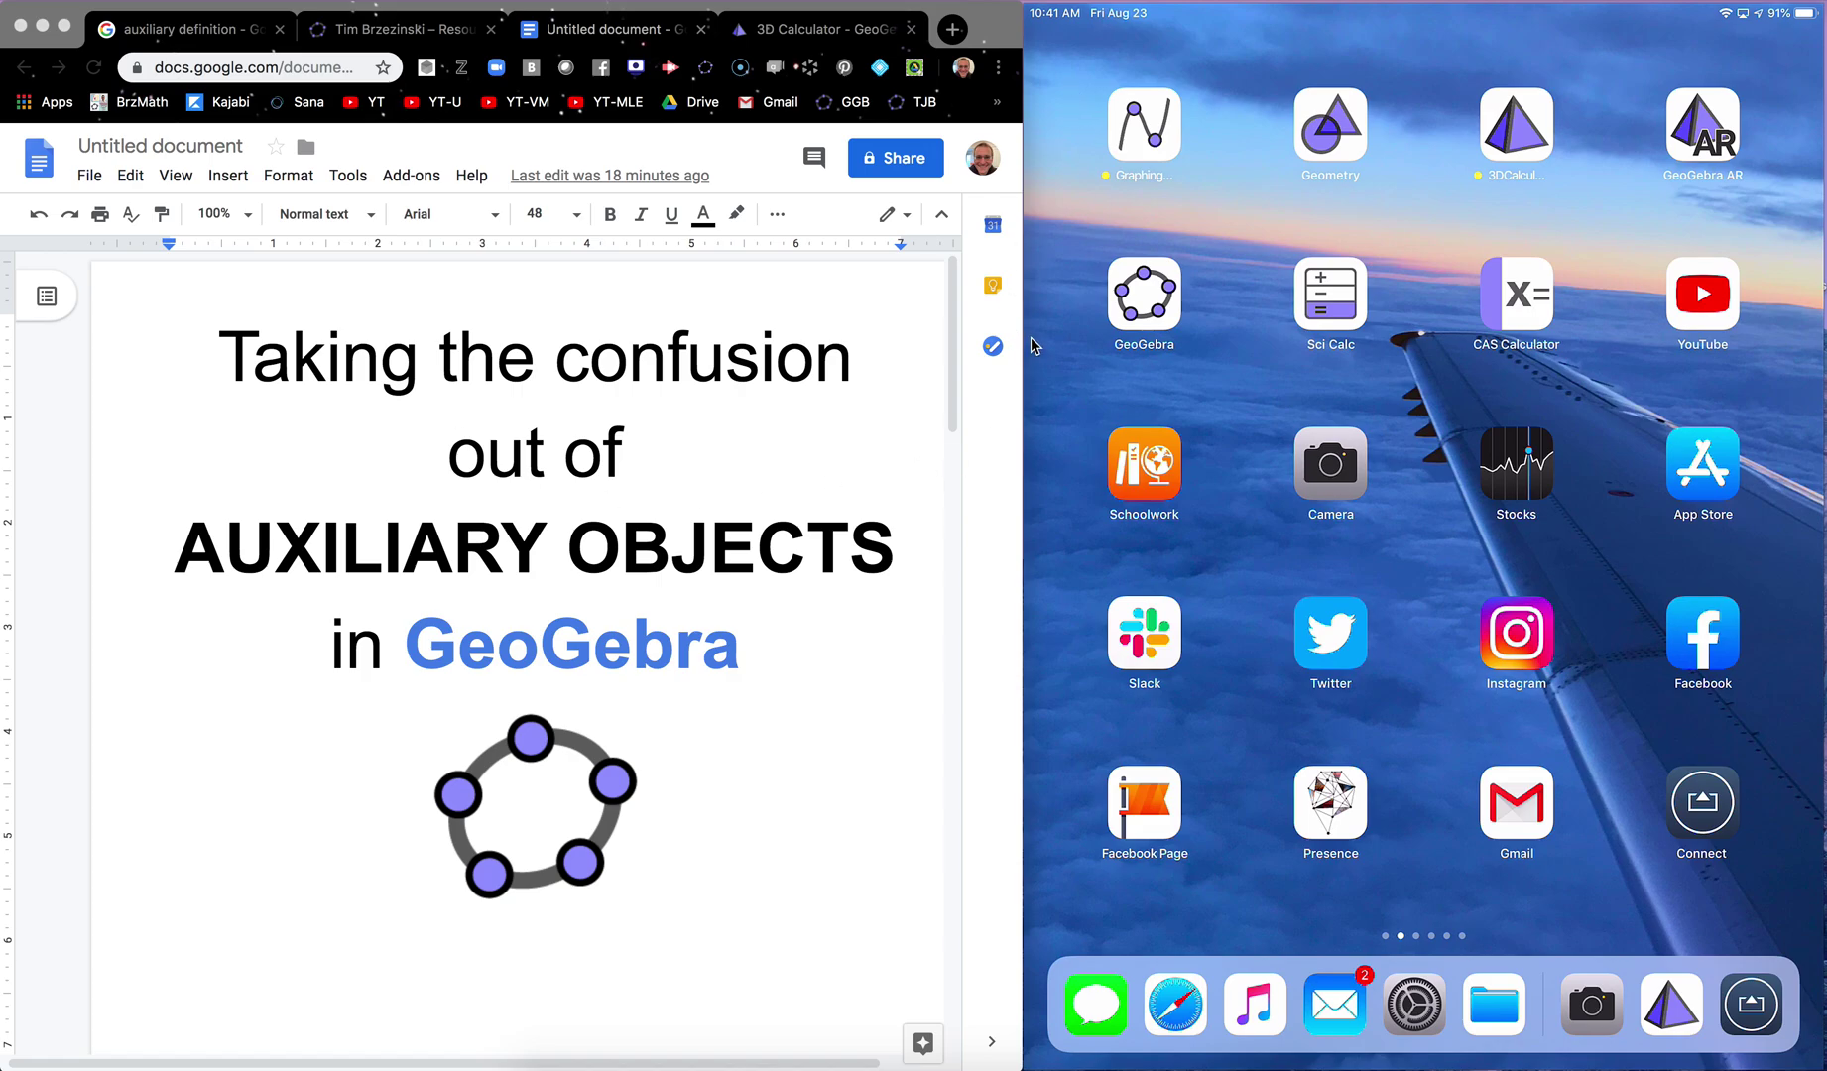
# Minimise the iPad mirror window, widen the Docs window across the screen, and go to the auxiliary definition page
pyautogui.moveTo(1171, 3)
pyautogui.click(1062, 68)
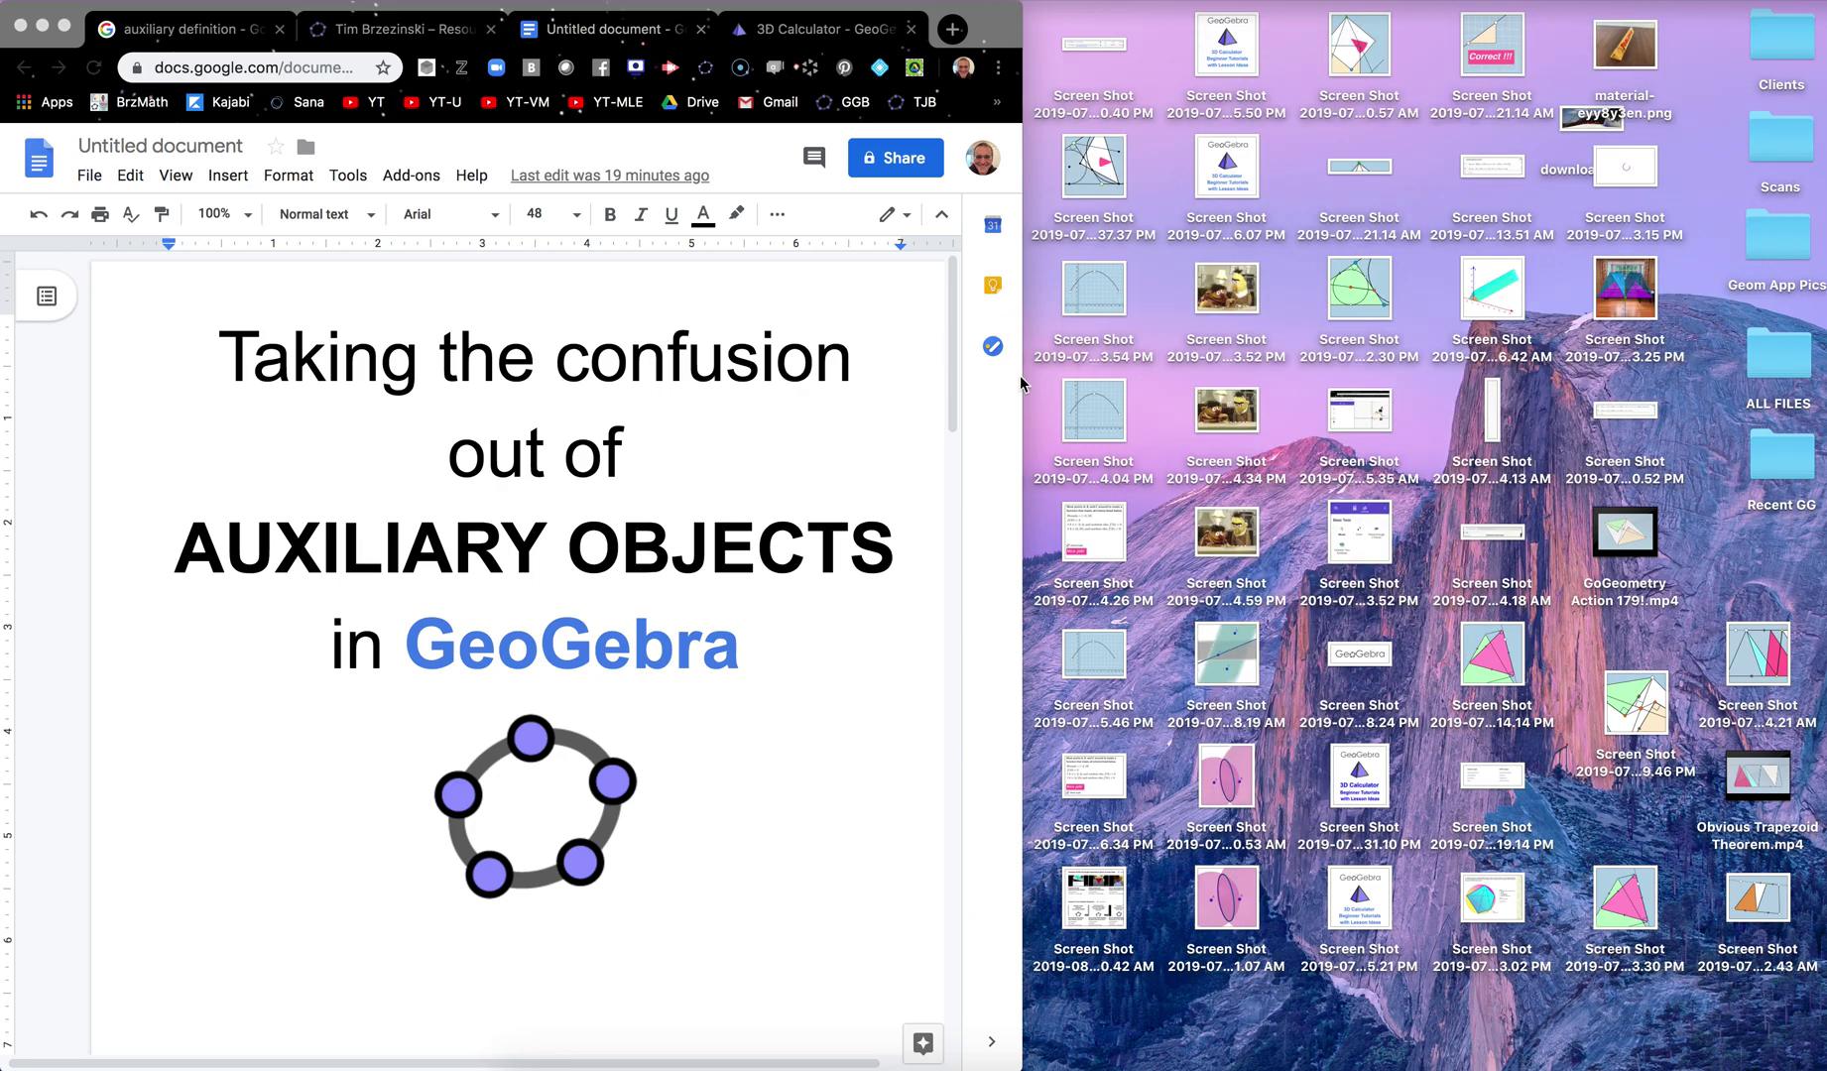
pyautogui.moveTo(1020, 375); pyautogui.dragTo(1819, 382)
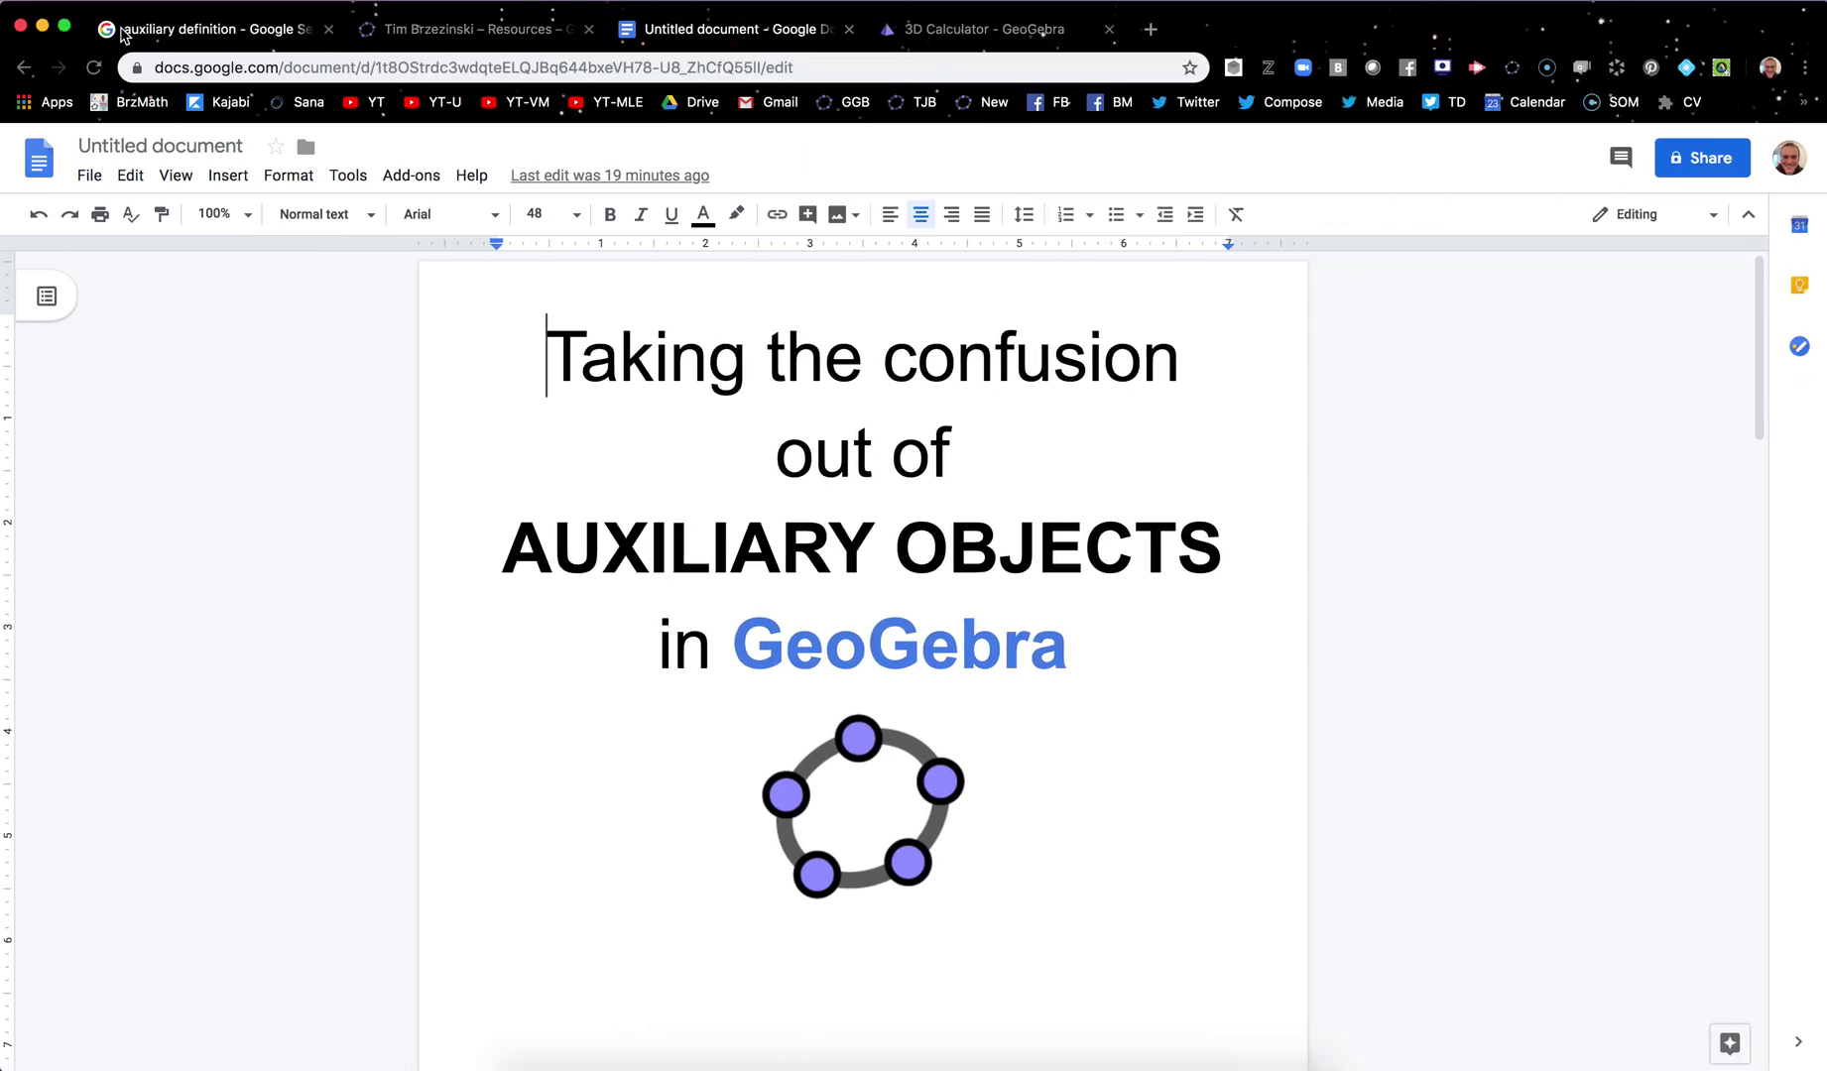
pyautogui.click(156, 31)
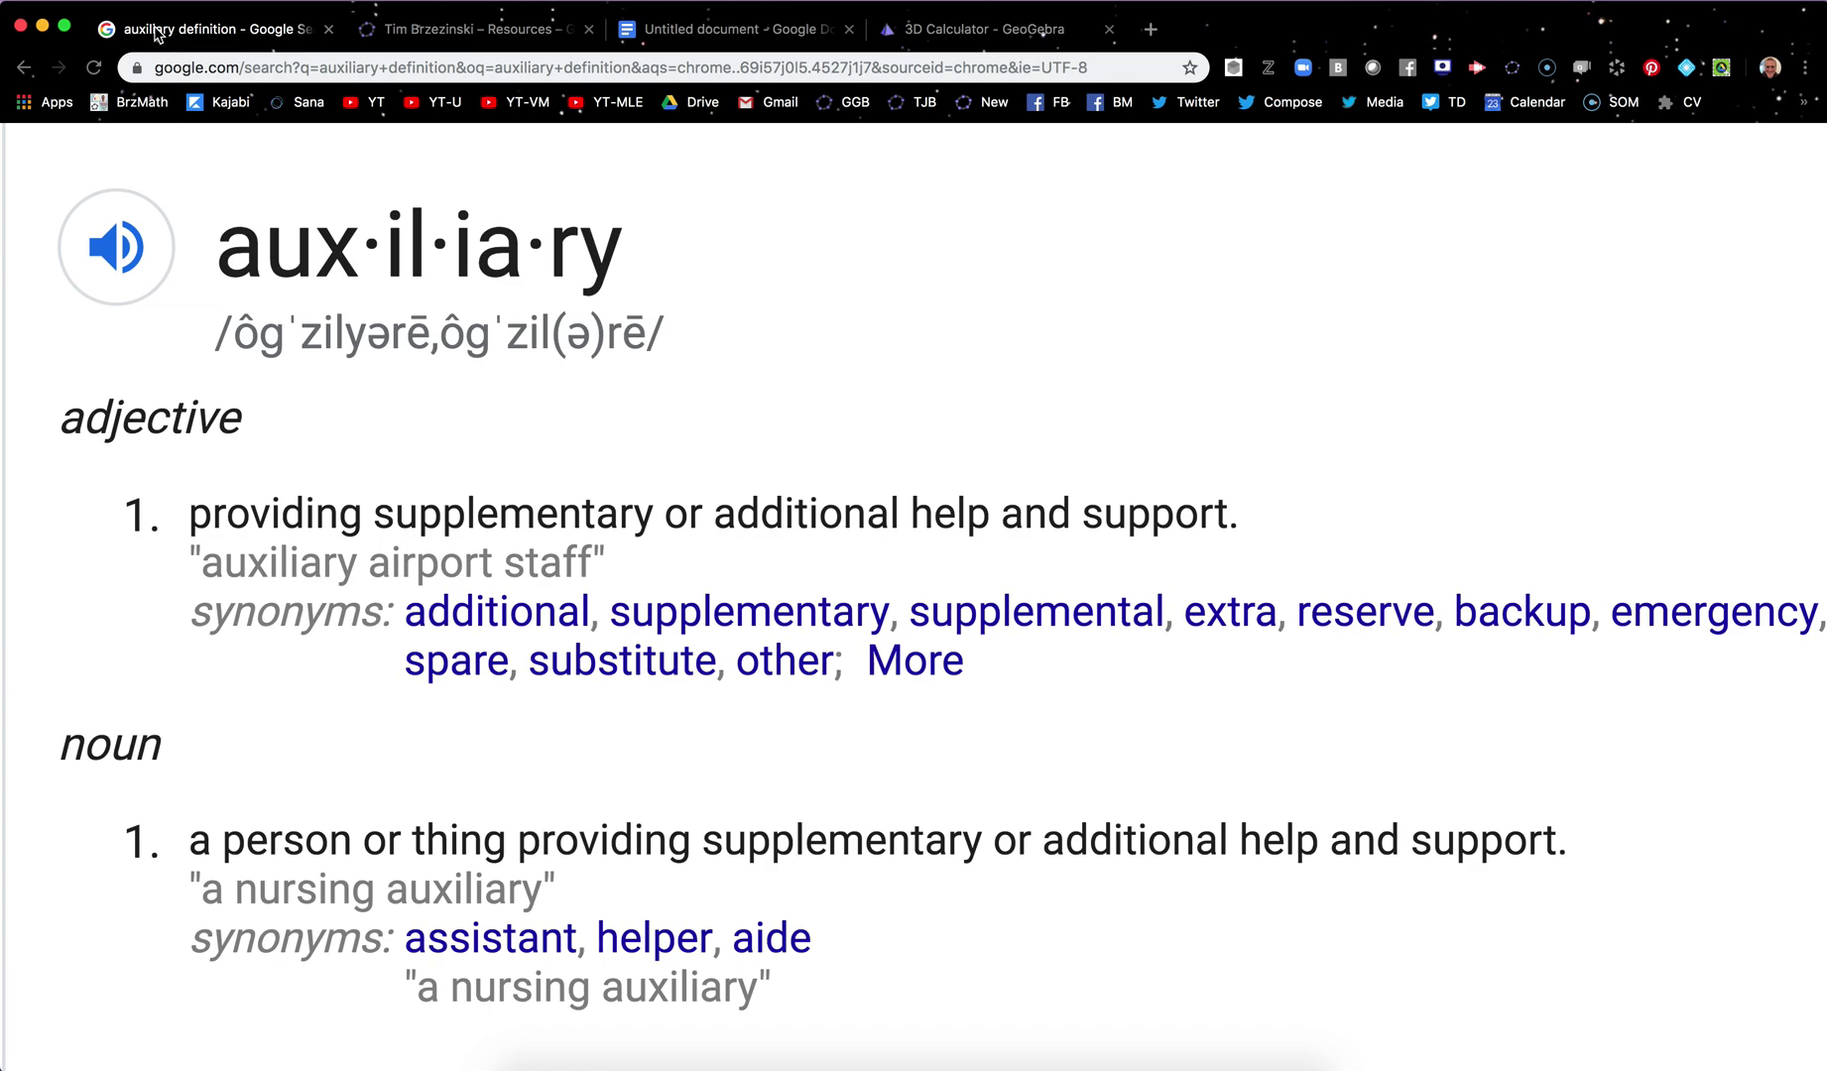
# Move from the auxiliary definition page to the GeoGebra 3D Calculator tab
pyautogui.click(944, 29)
# Build a cube of edge 4 from the origin to (4, 0, 0) with the Cube tool
pyautogui.moveTo(652, 383); pyautogui.dragTo(599, 393)
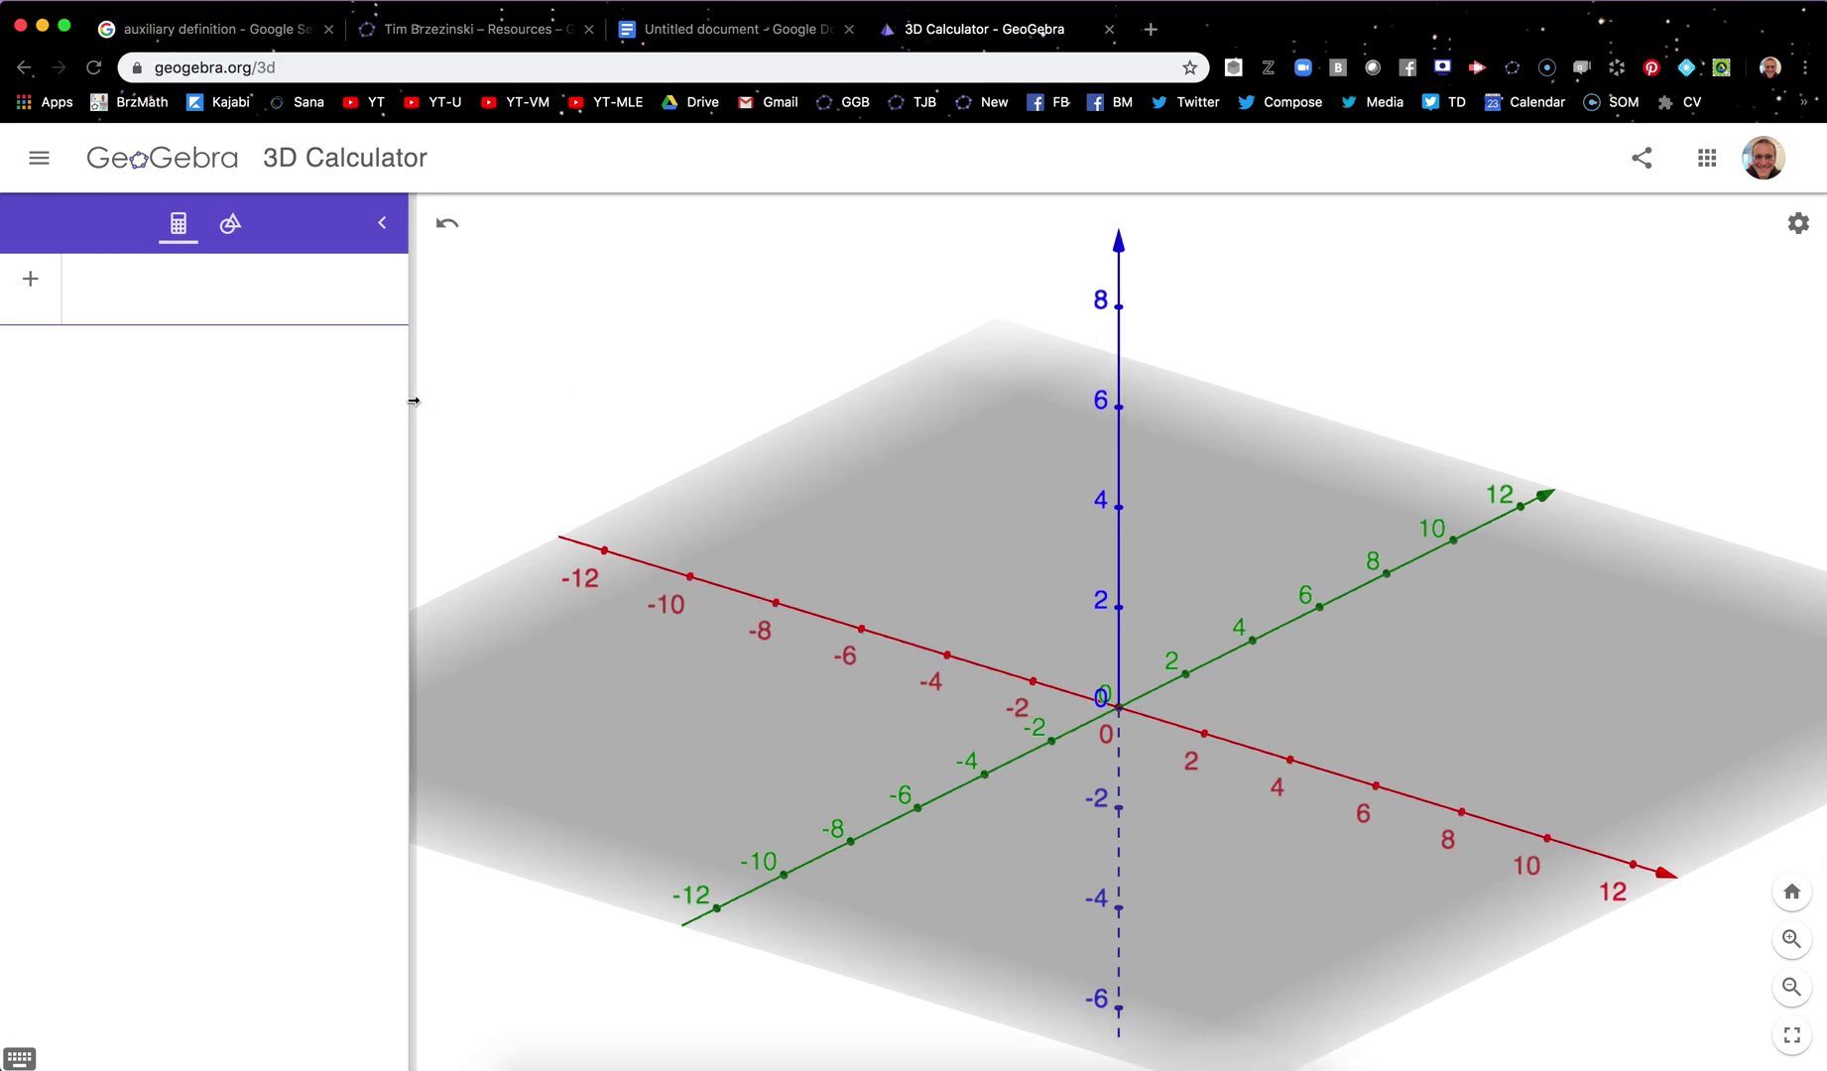
pyautogui.moveTo(412, 401); pyautogui.dragTo(640, 404)
pyautogui.moveTo(791, 415); pyautogui.dragTo(808, 424)
pyautogui.click(347, 225)
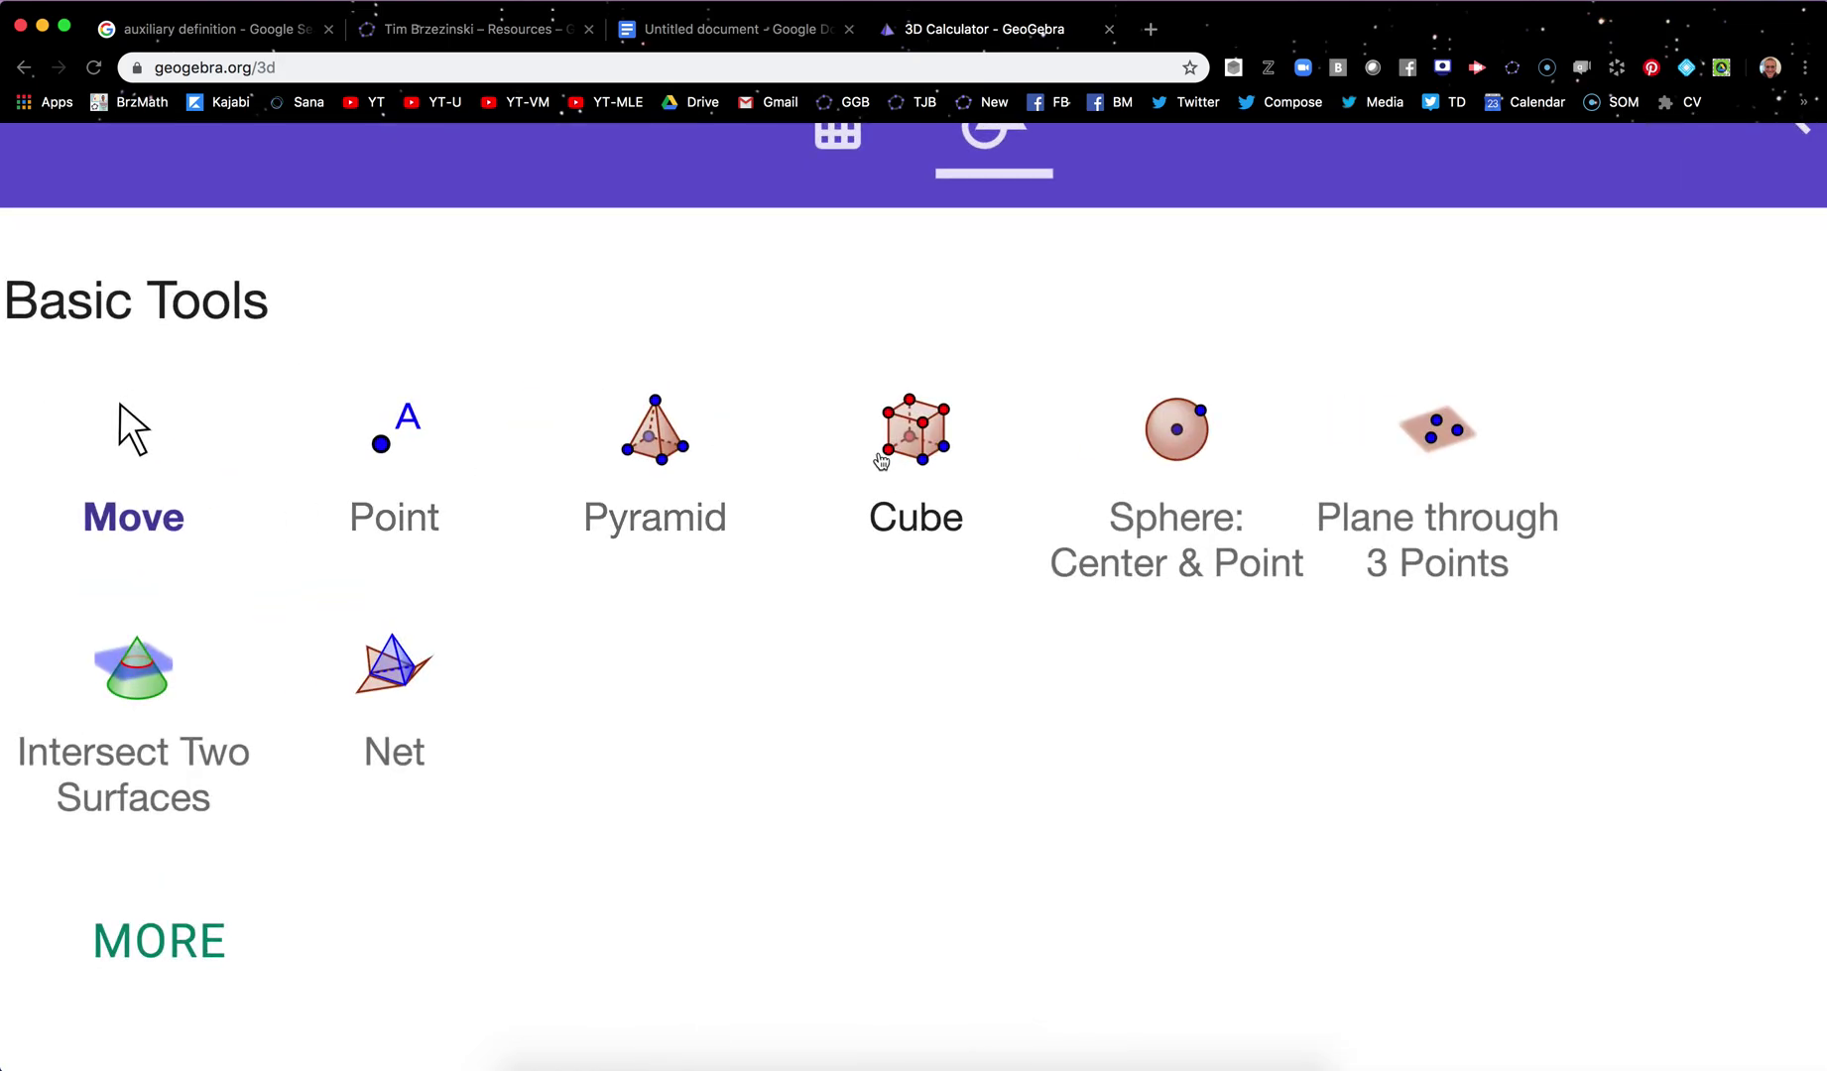
pyautogui.click(321, 336)
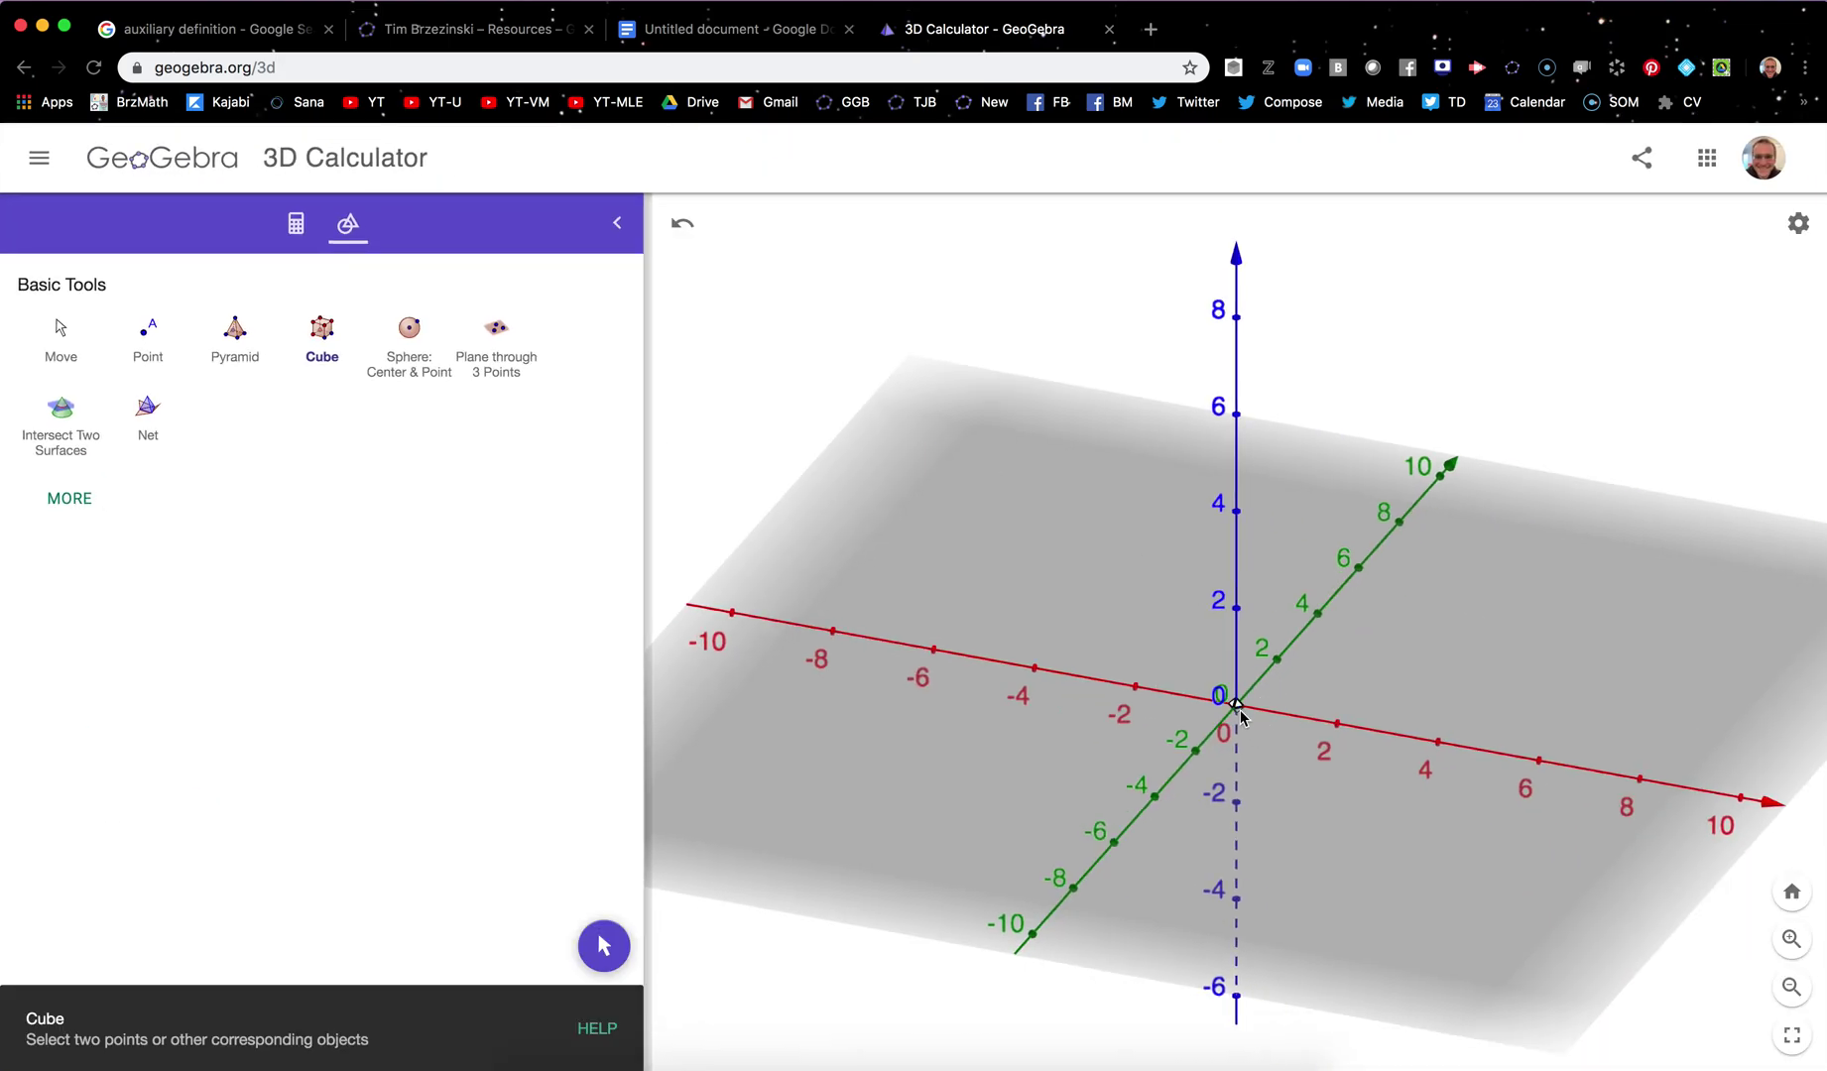
pyautogui.click(1237, 706)
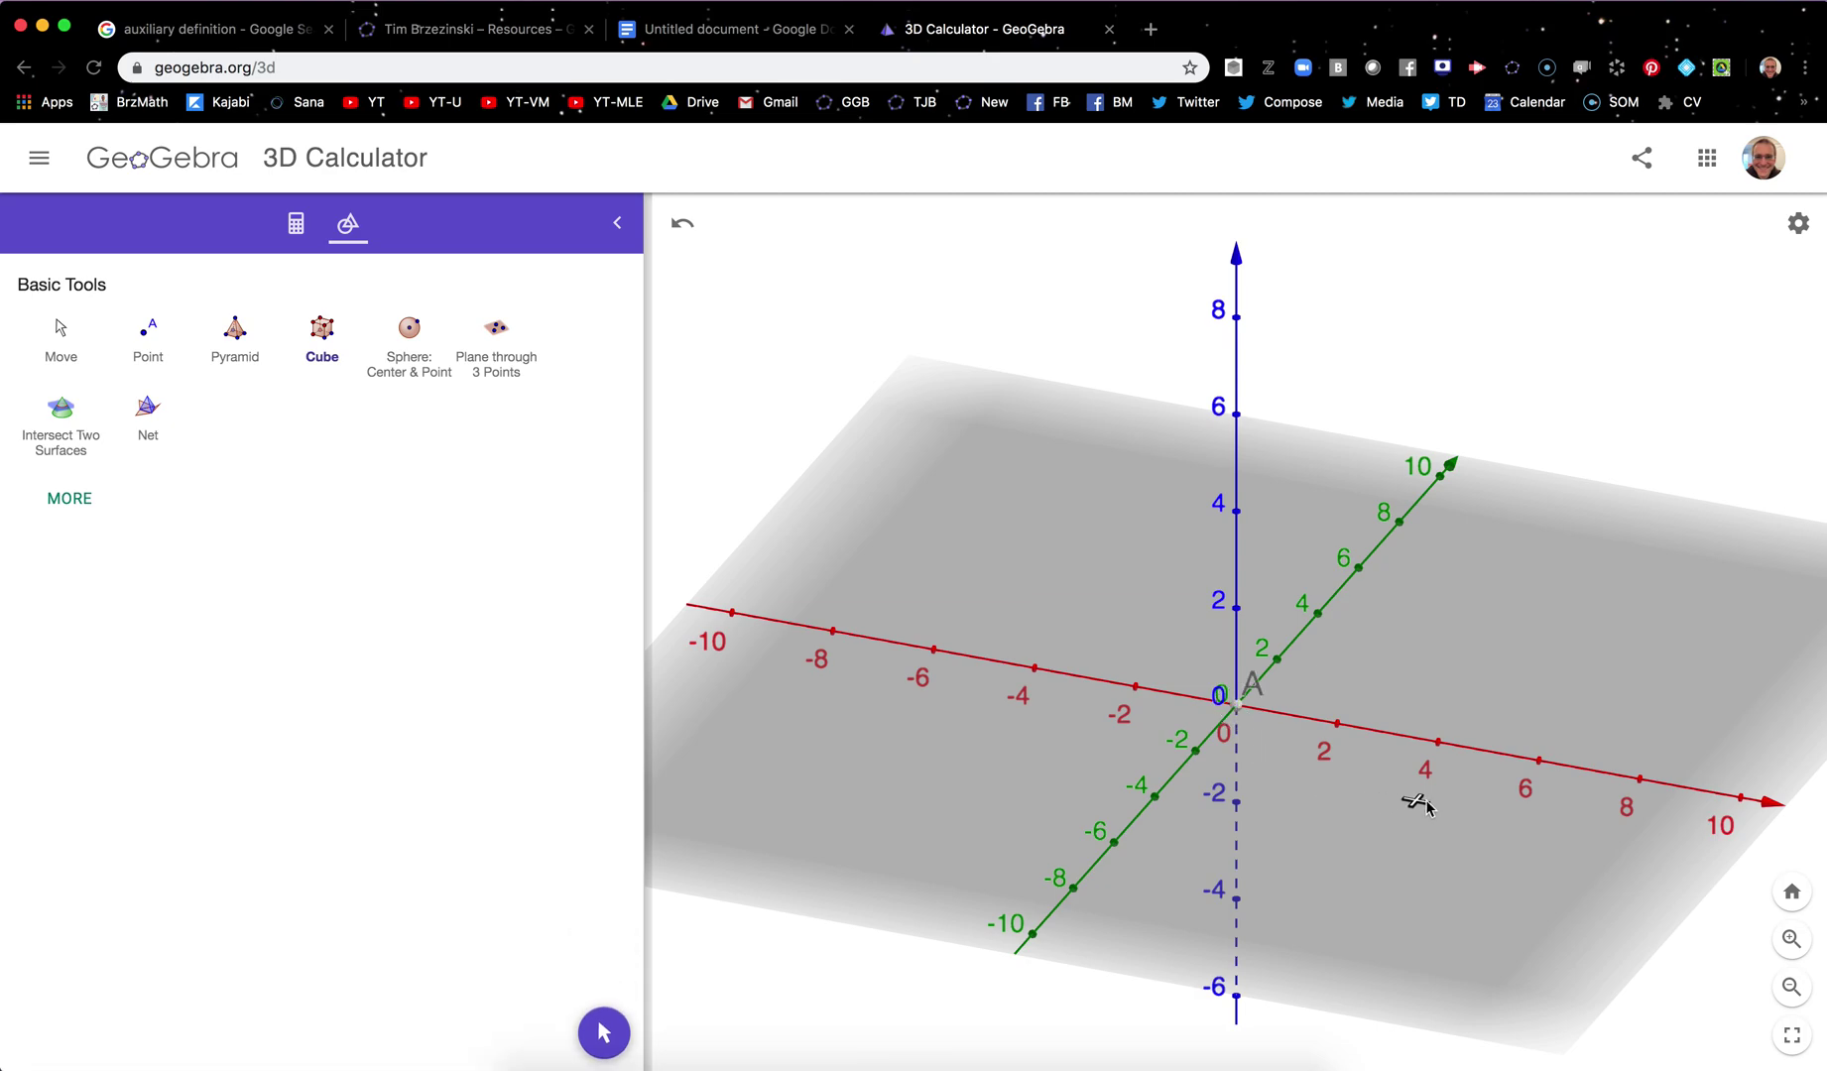
pyautogui.click(1438, 743)
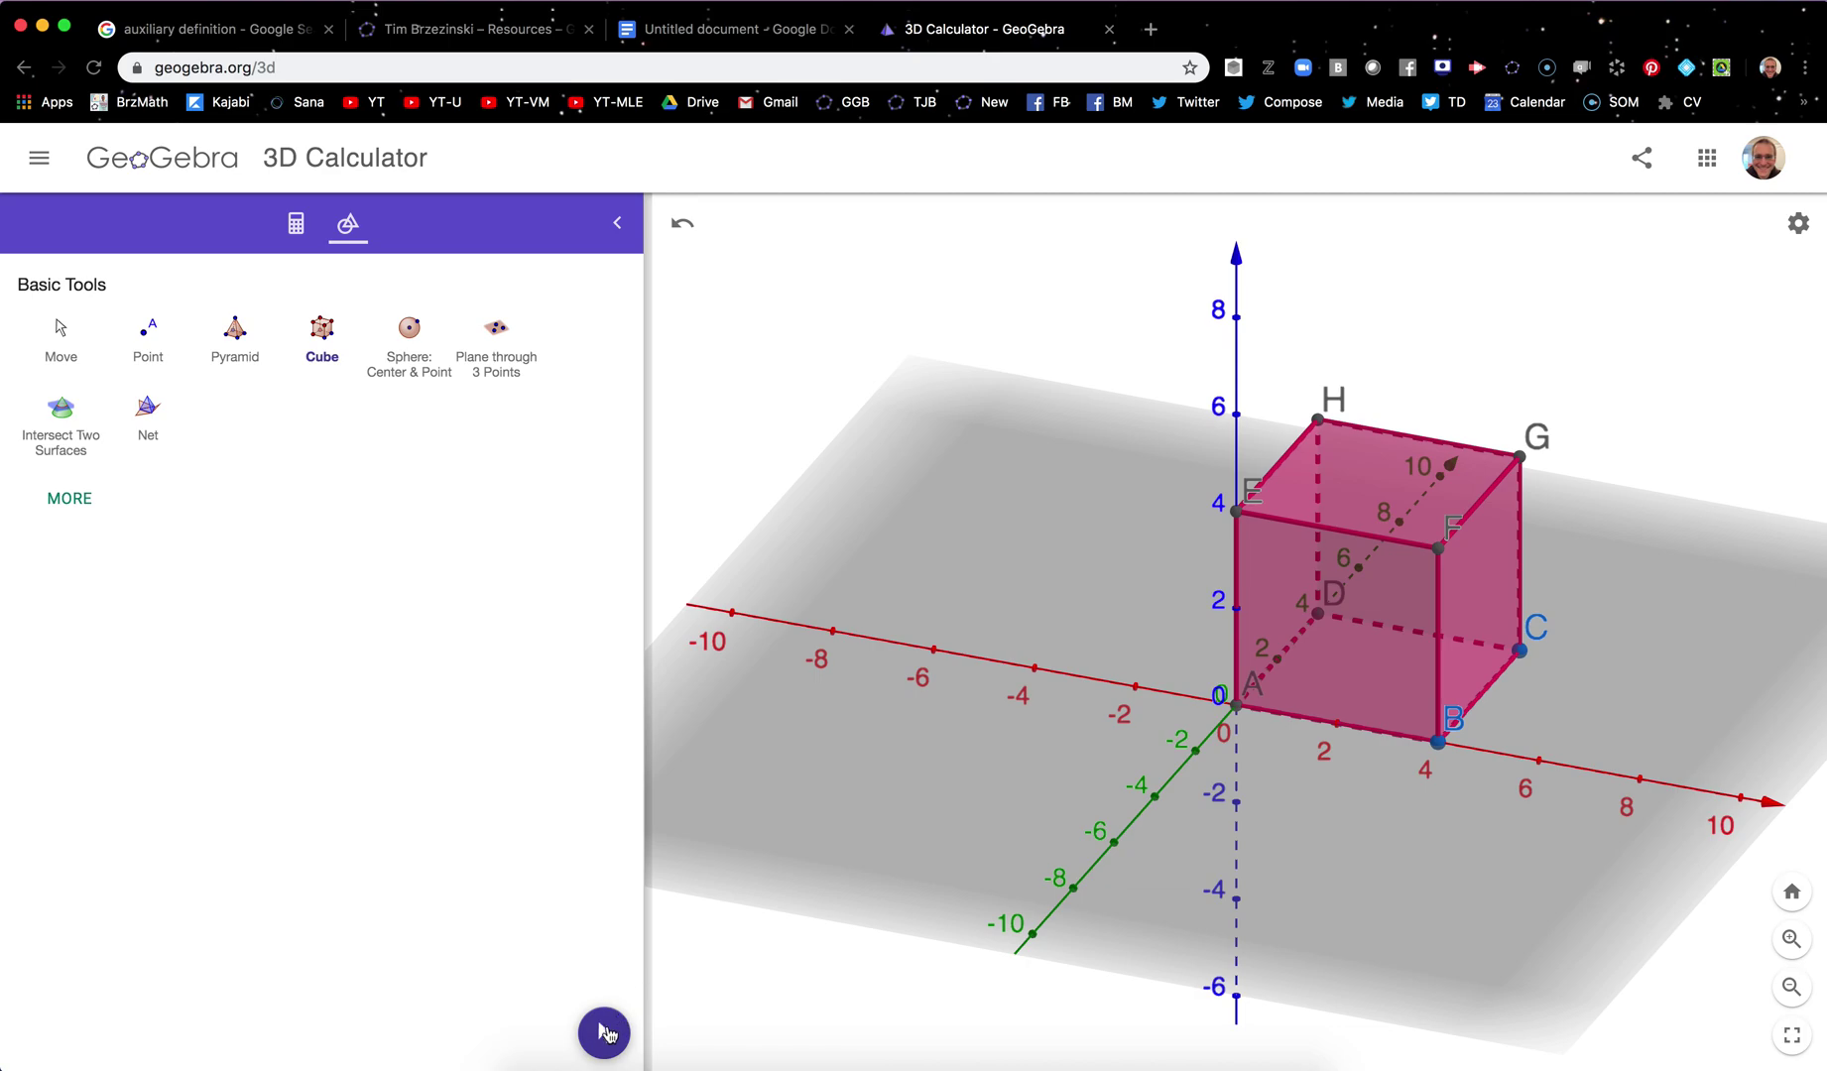
pyautogui.click(603, 1034)
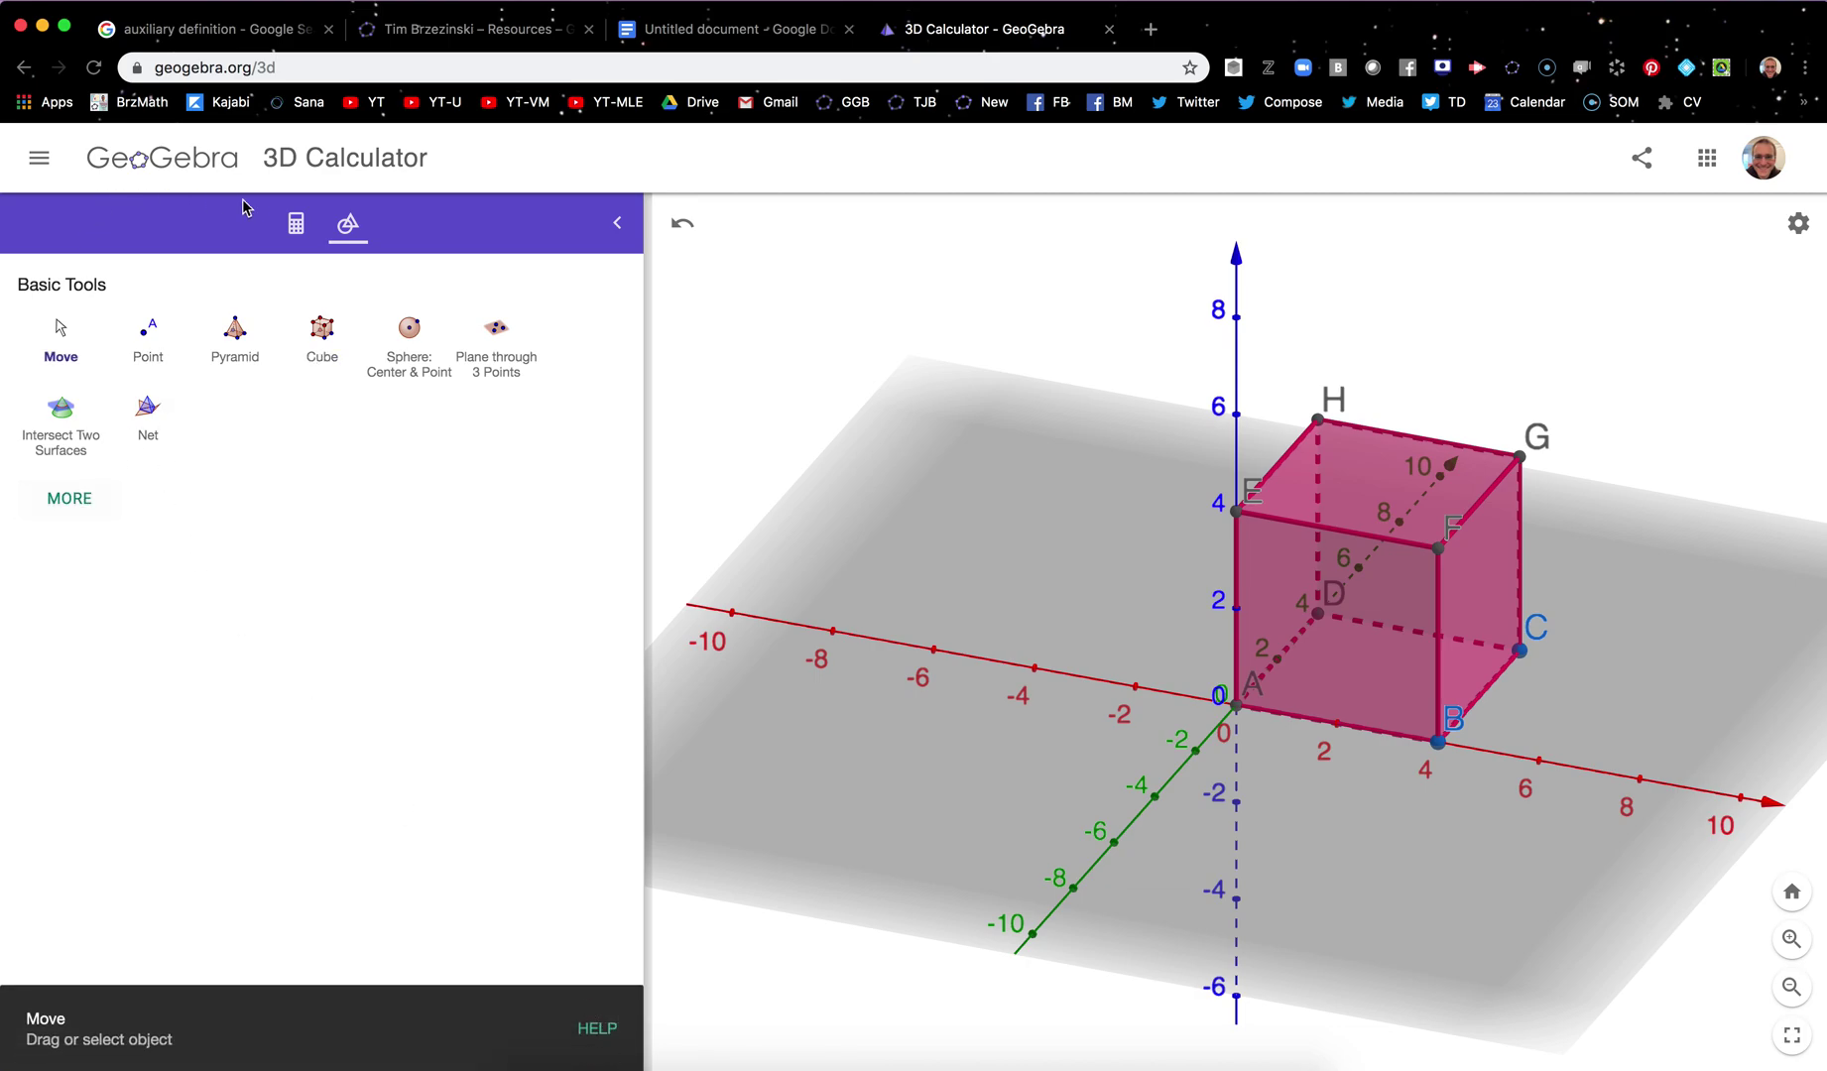
pyautogui.click(296, 223)
# Show point A's coordinates (0, 0, 0) in its label
pyautogui.moveTo(1208, 831); pyautogui.dragTo(1181, 871)
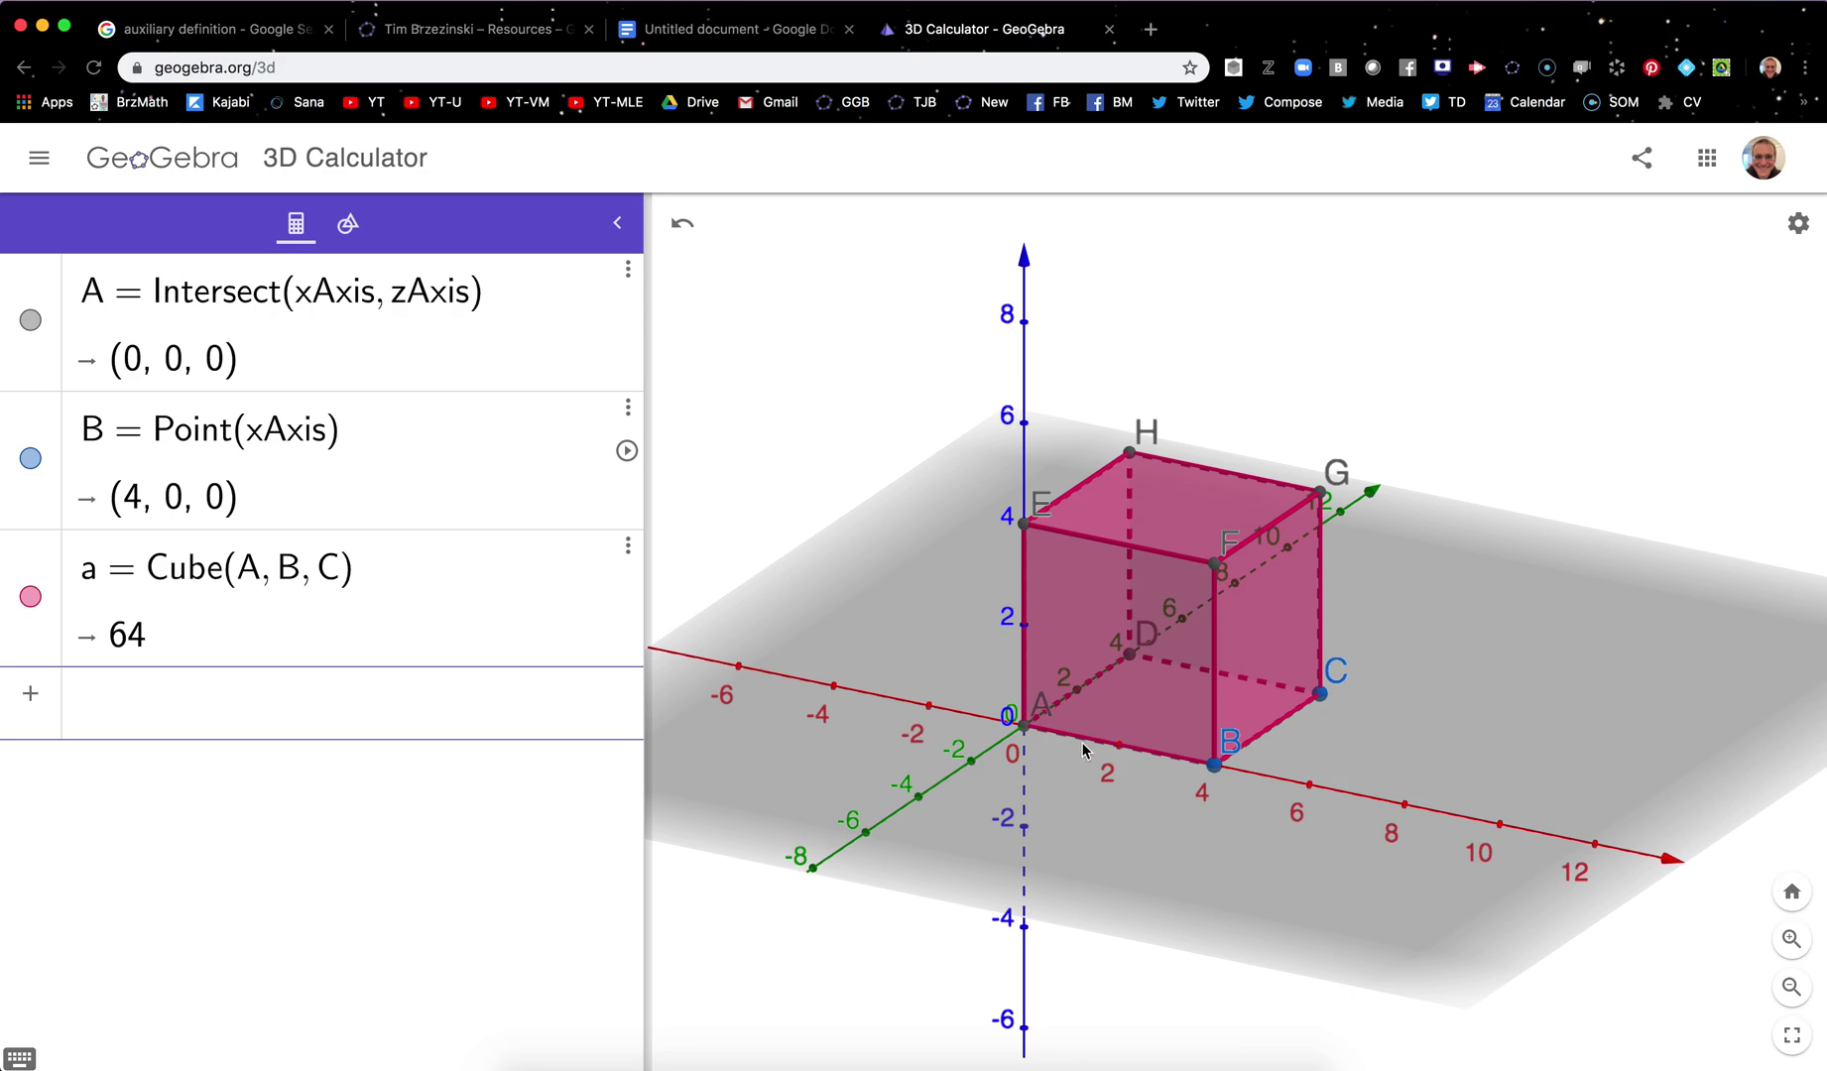
pyautogui.moveTo(839, 765); pyautogui.dragTo(836, 763)
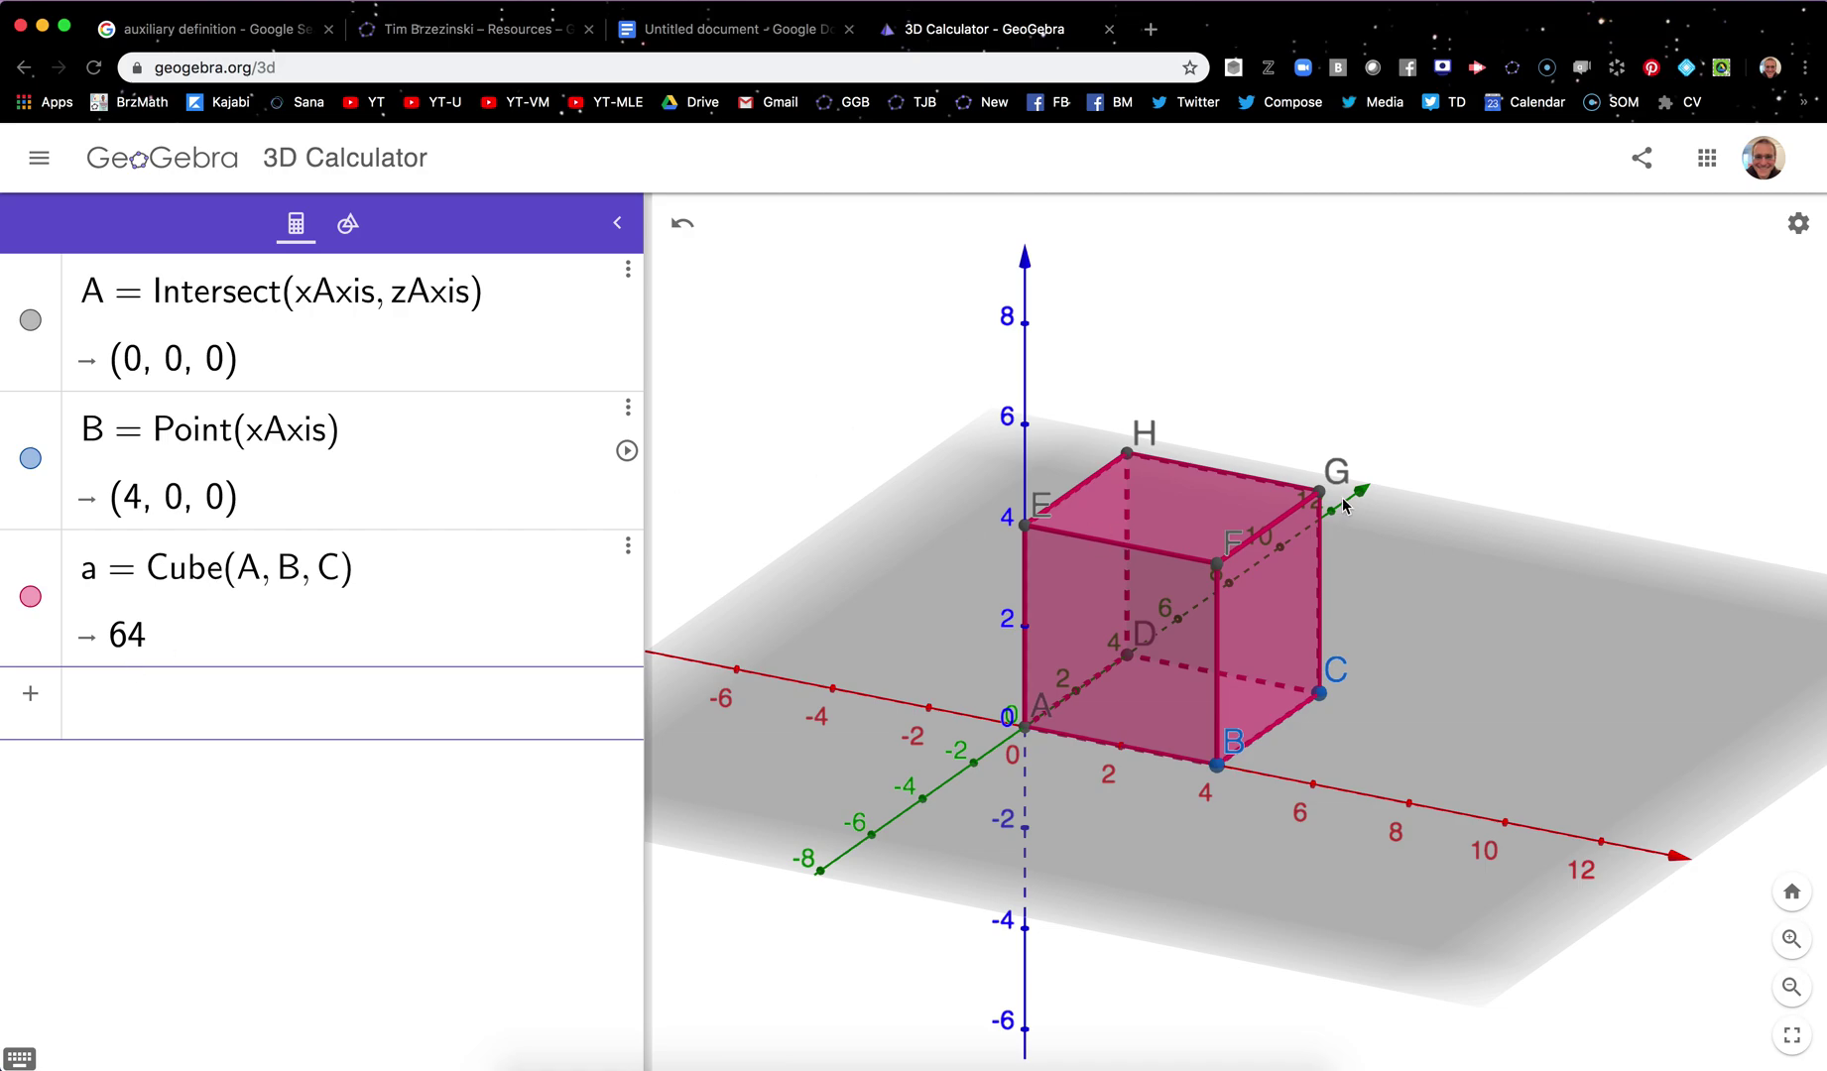
pyautogui.click(1218, 566)
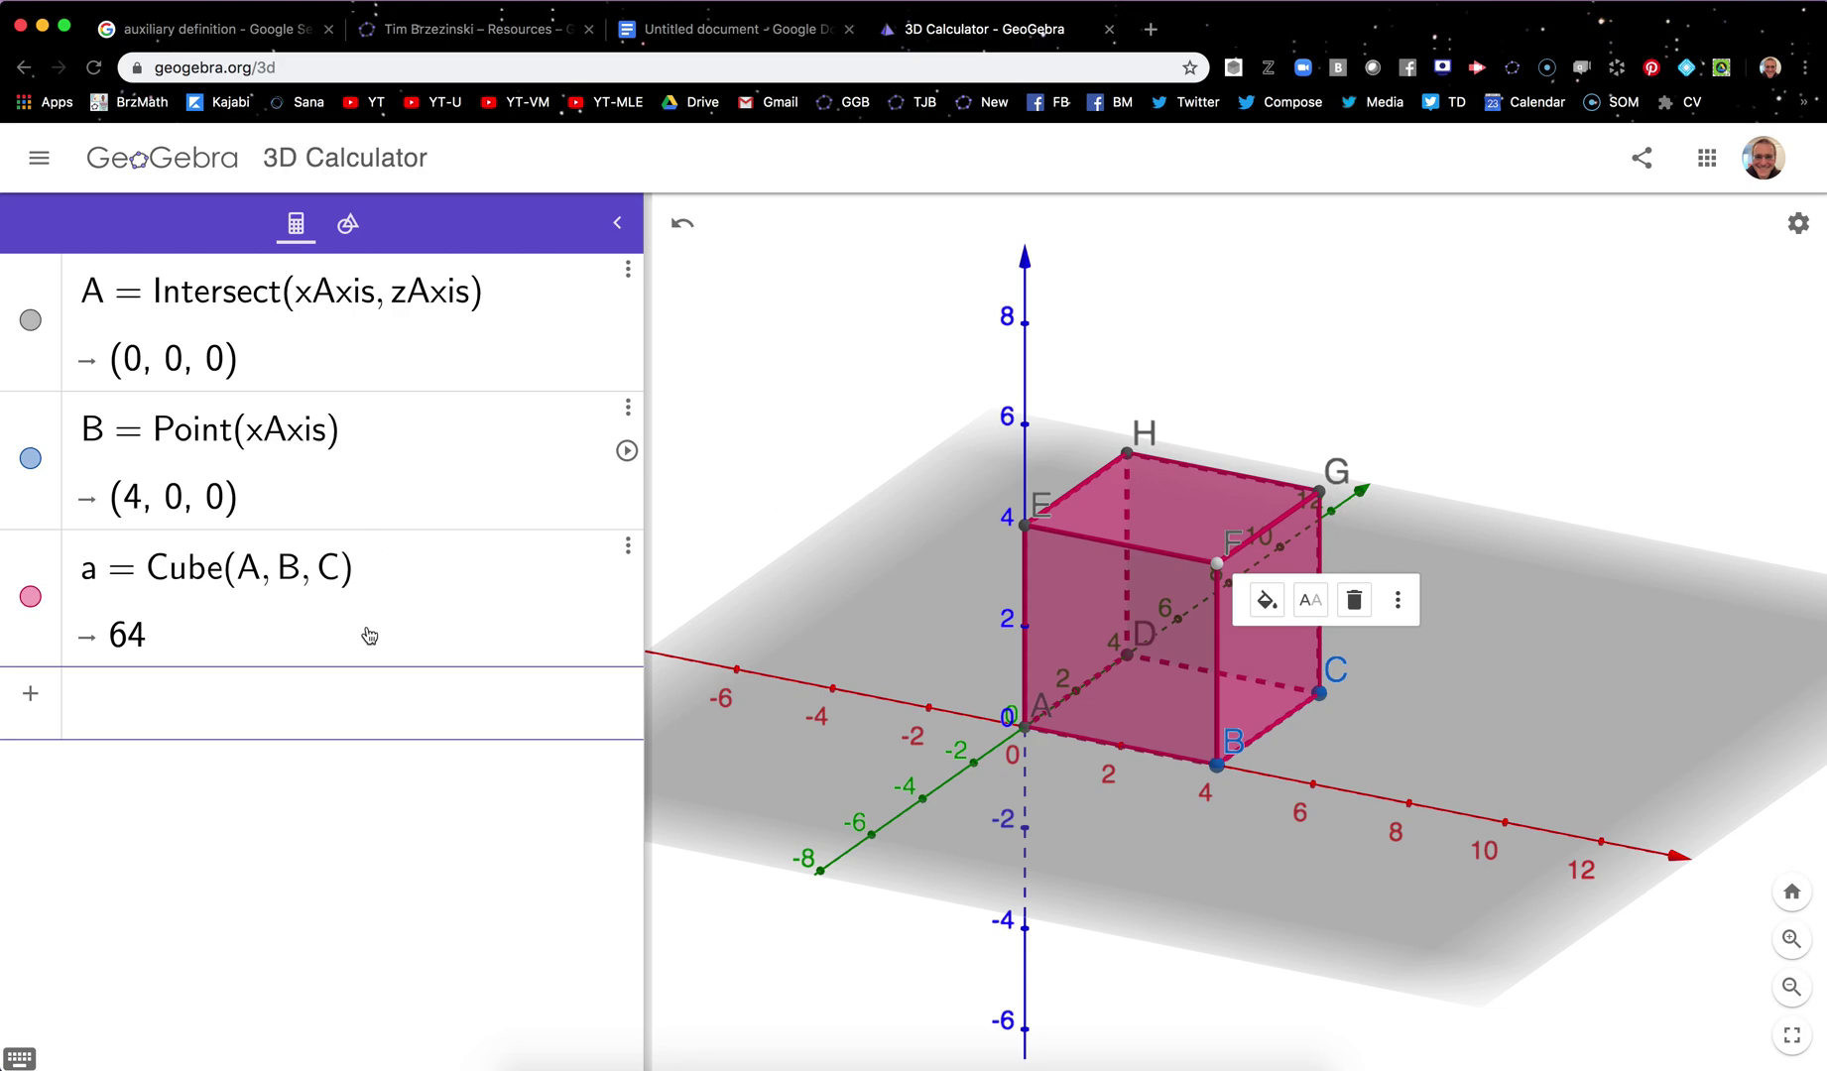
pyautogui.moveTo(794, 496); pyautogui.dragTo(811, 483)
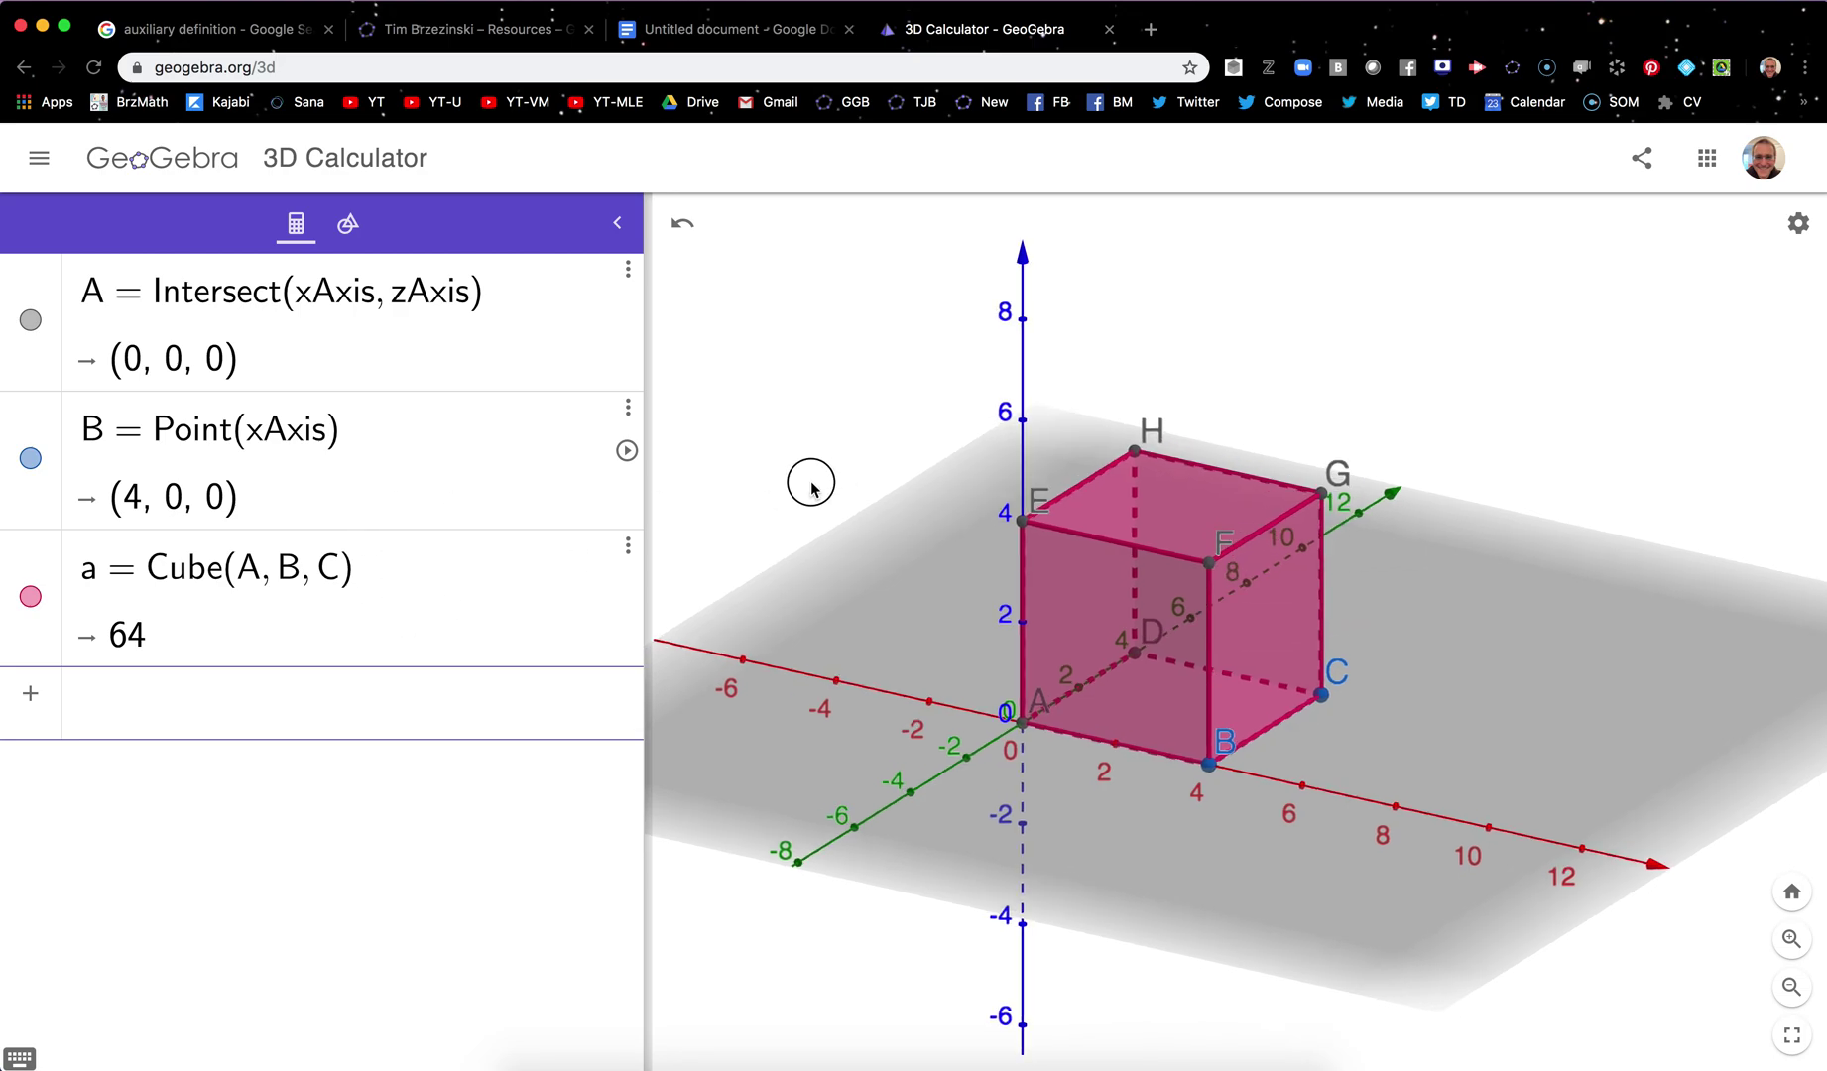
pyautogui.click(1024, 725)
pyautogui.click(1110, 756)
pyautogui.click(1163, 877)
pyautogui.click(1357, 715)
# Show point B's coordinates (4, 0, 0) with the label moved below the x-axis
pyautogui.click(1212, 763)
pyautogui.click(1338, 798)
pyautogui.click(1359, 917)
pyautogui.moveTo(1358, 757); pyautogui.dragTo(1344, 797)
# Check point C's label options, leaving its label unchanged
pyautogui.click(1324, 695)
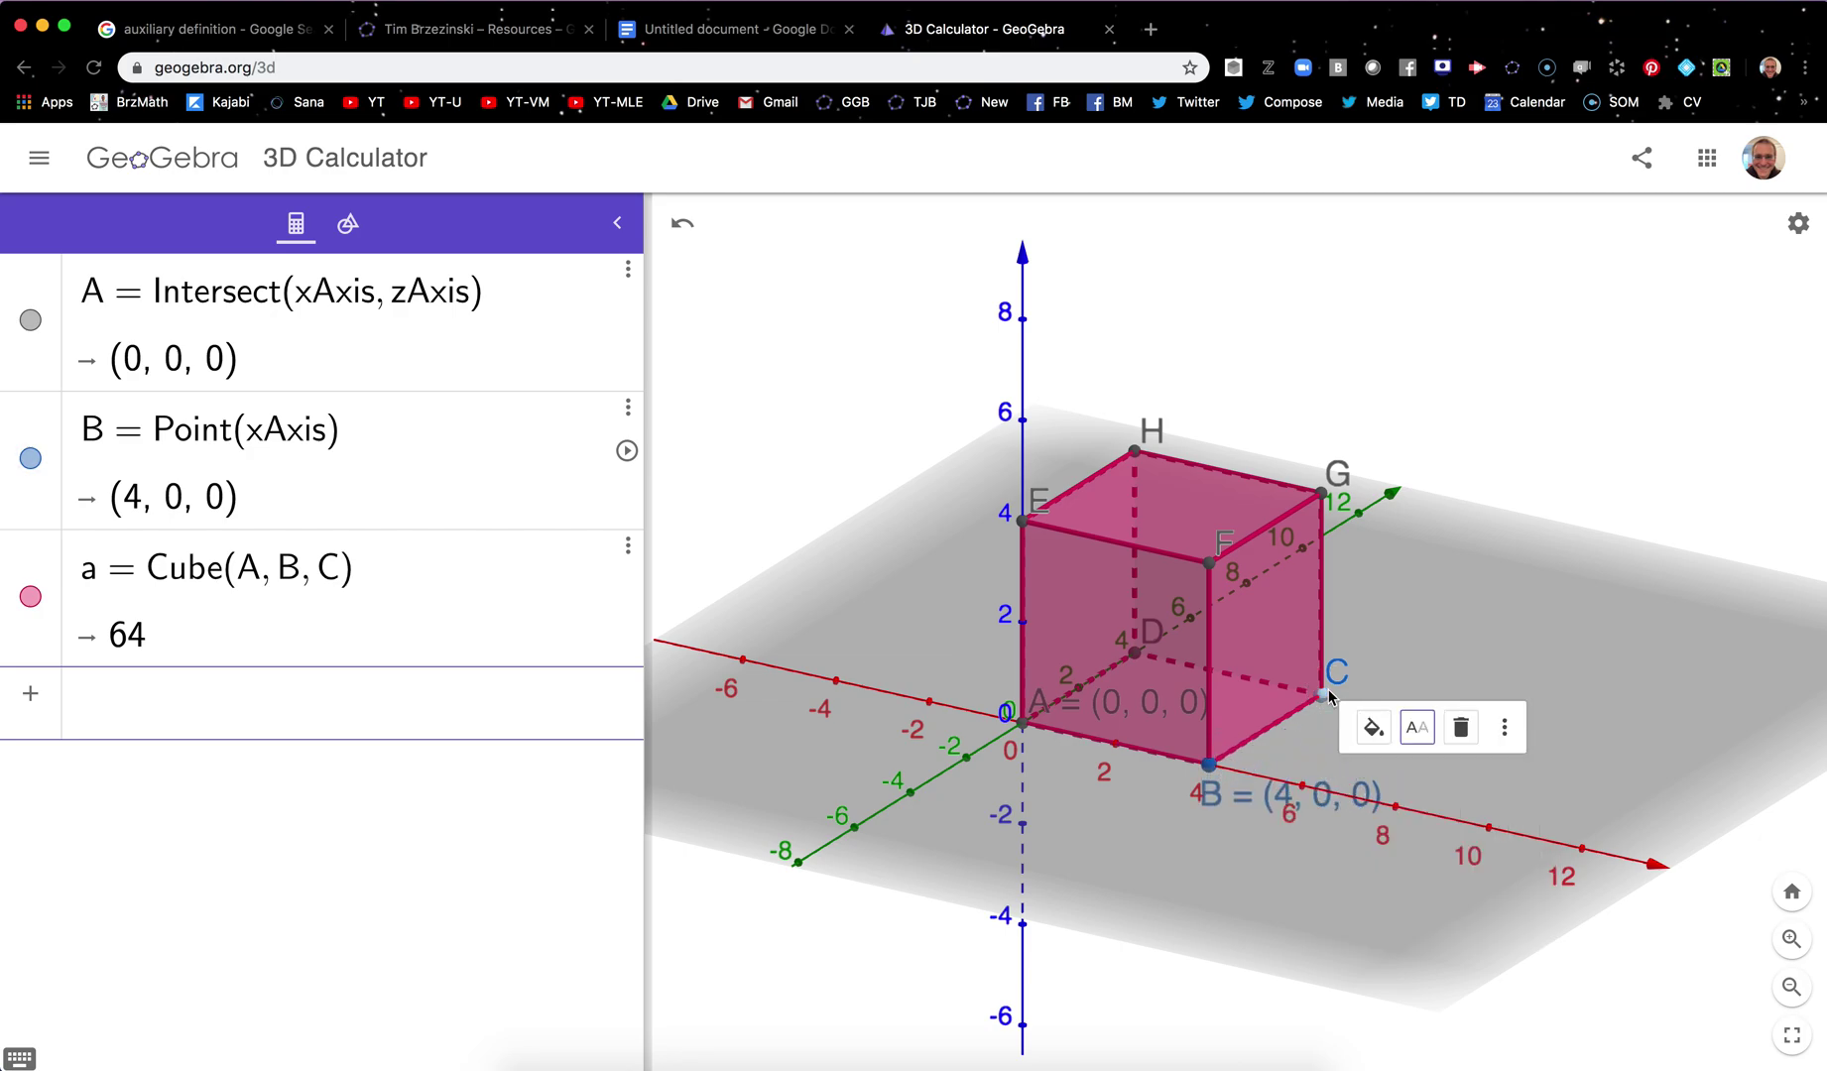
pyautogui.click(1409, 662)
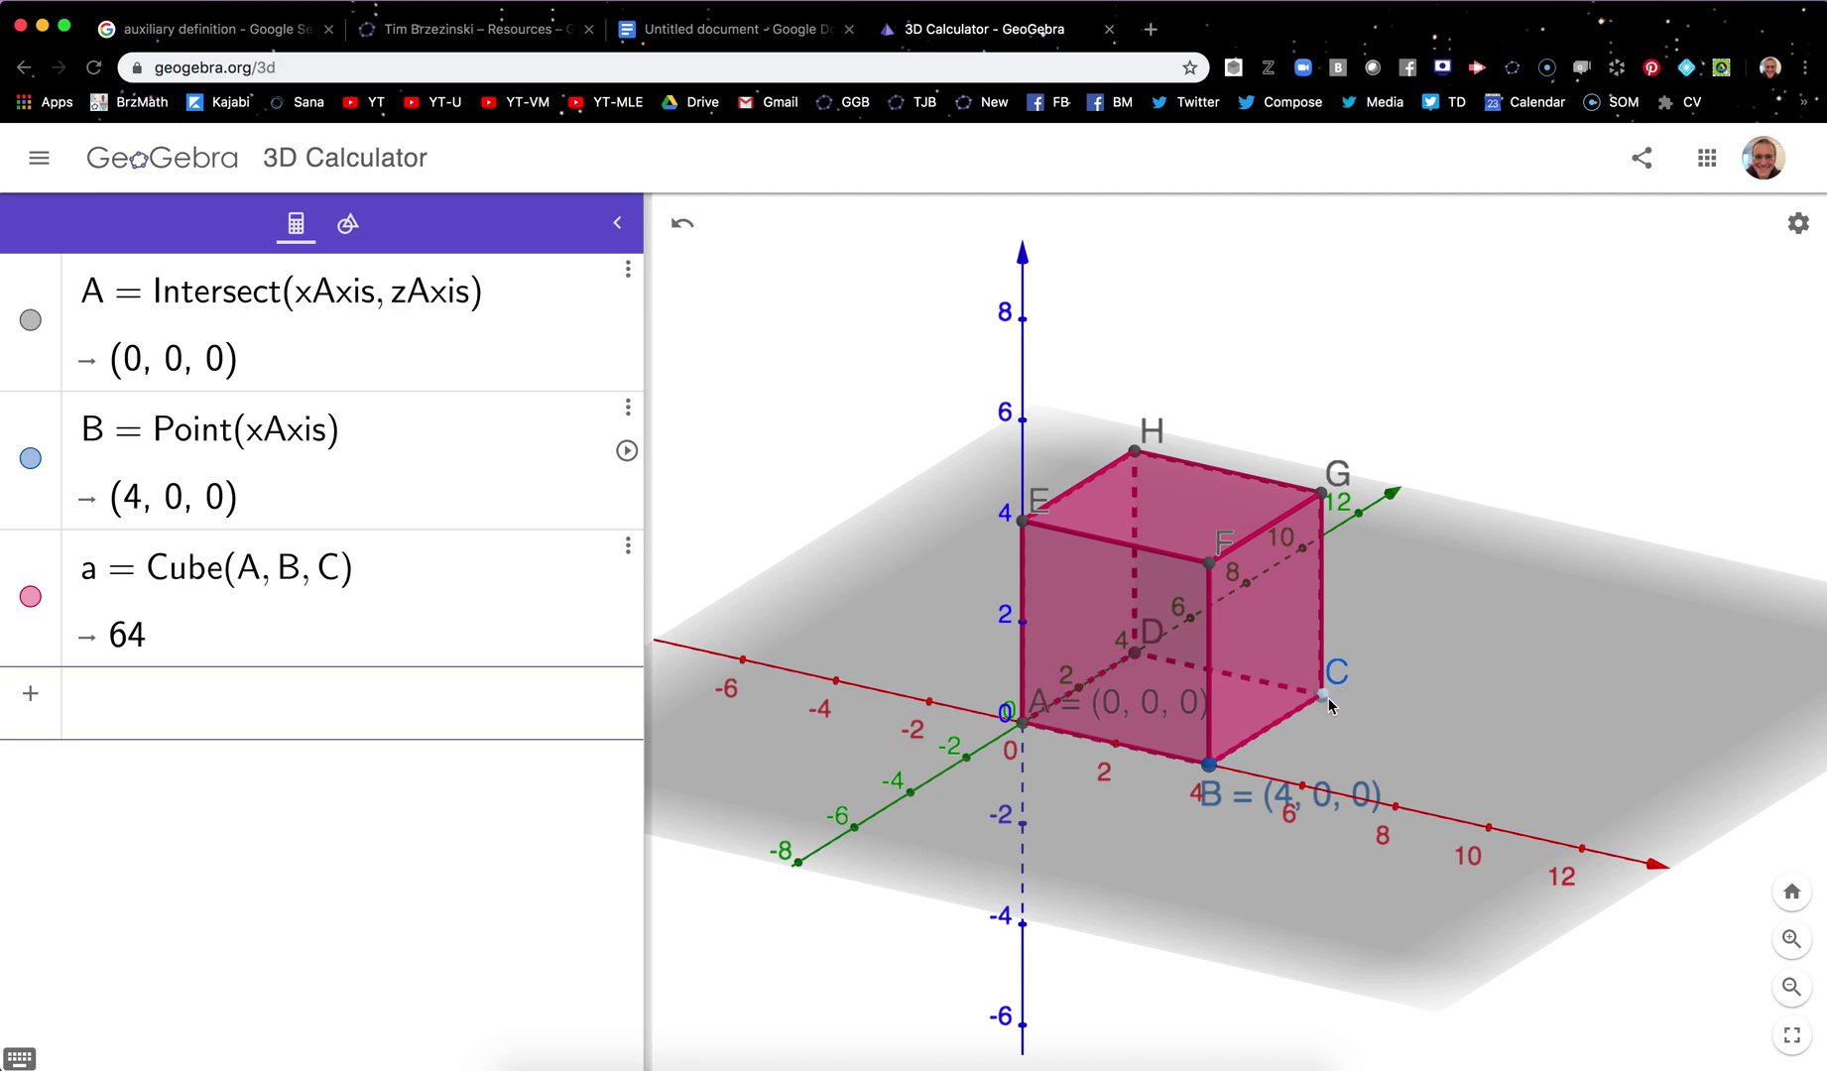
pyautogui.click(1327, 699)
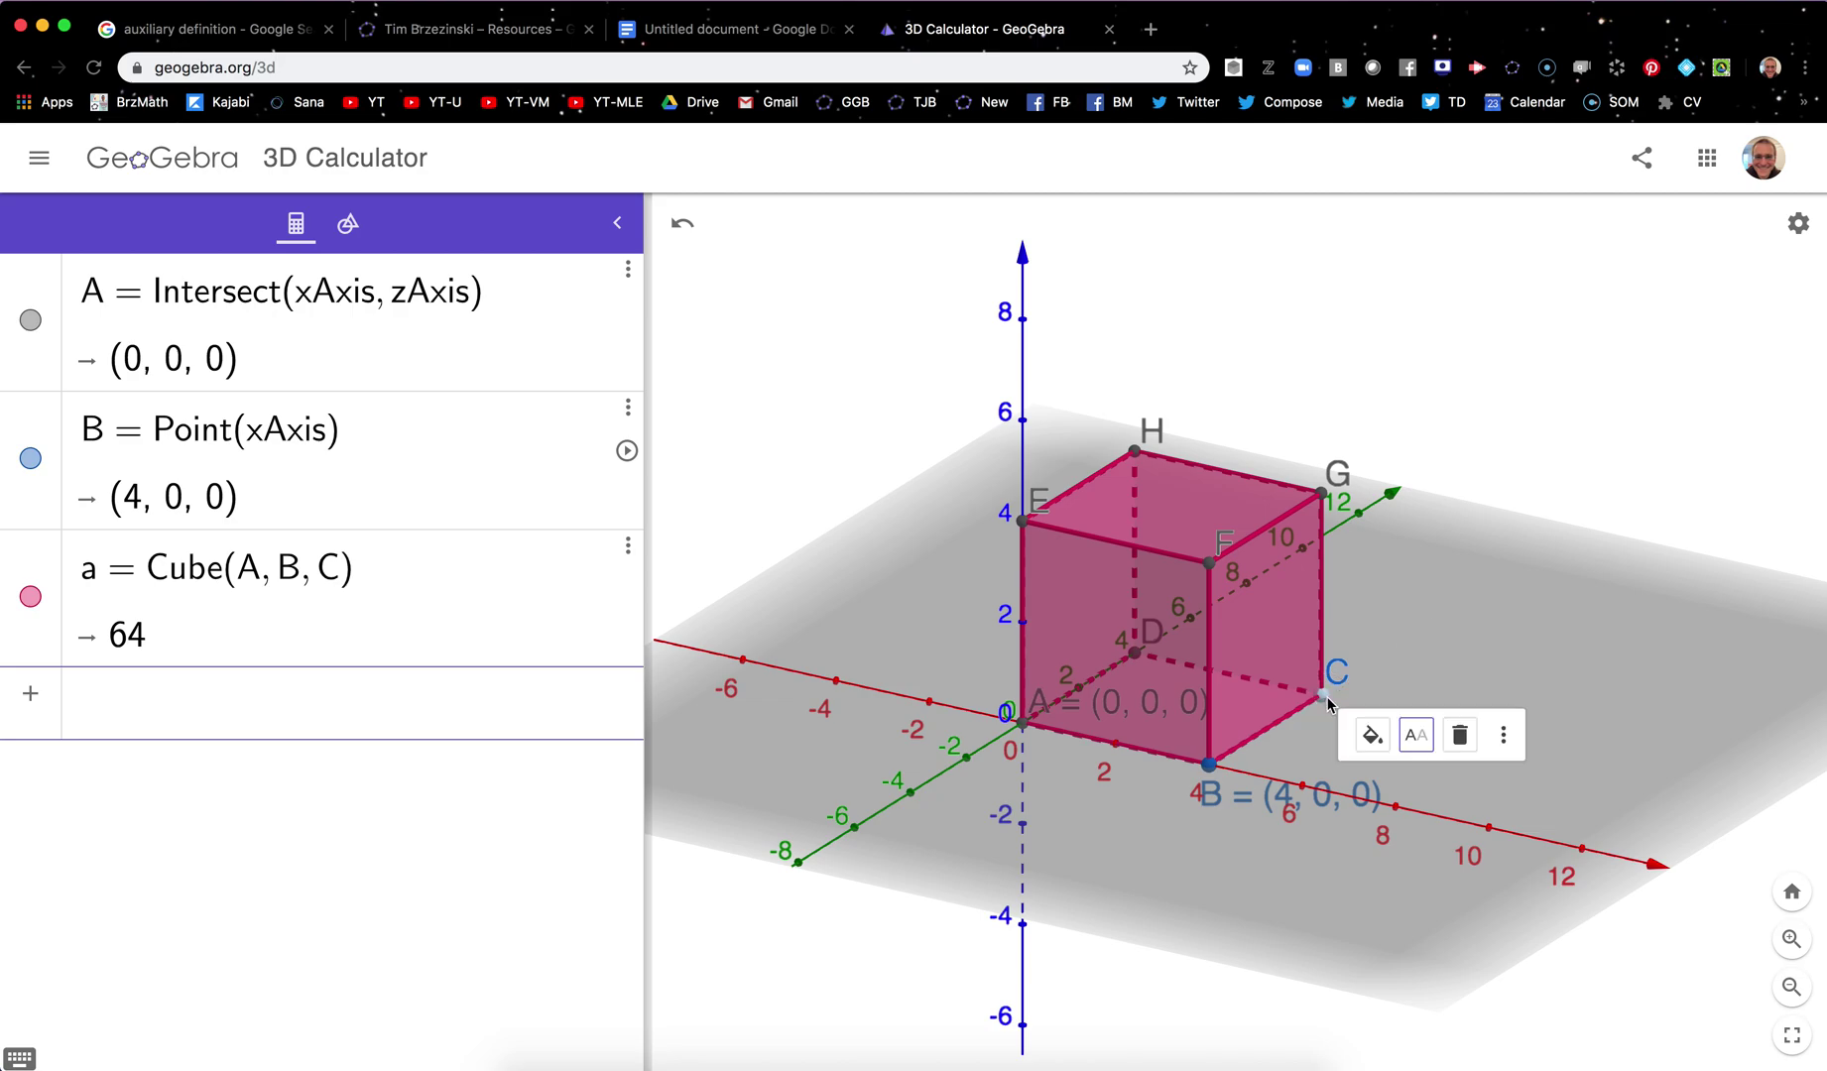
pyautogui.click(1416, 743)
pyautogui.click(1428, 648)
pyautogui.click(1799, 224)
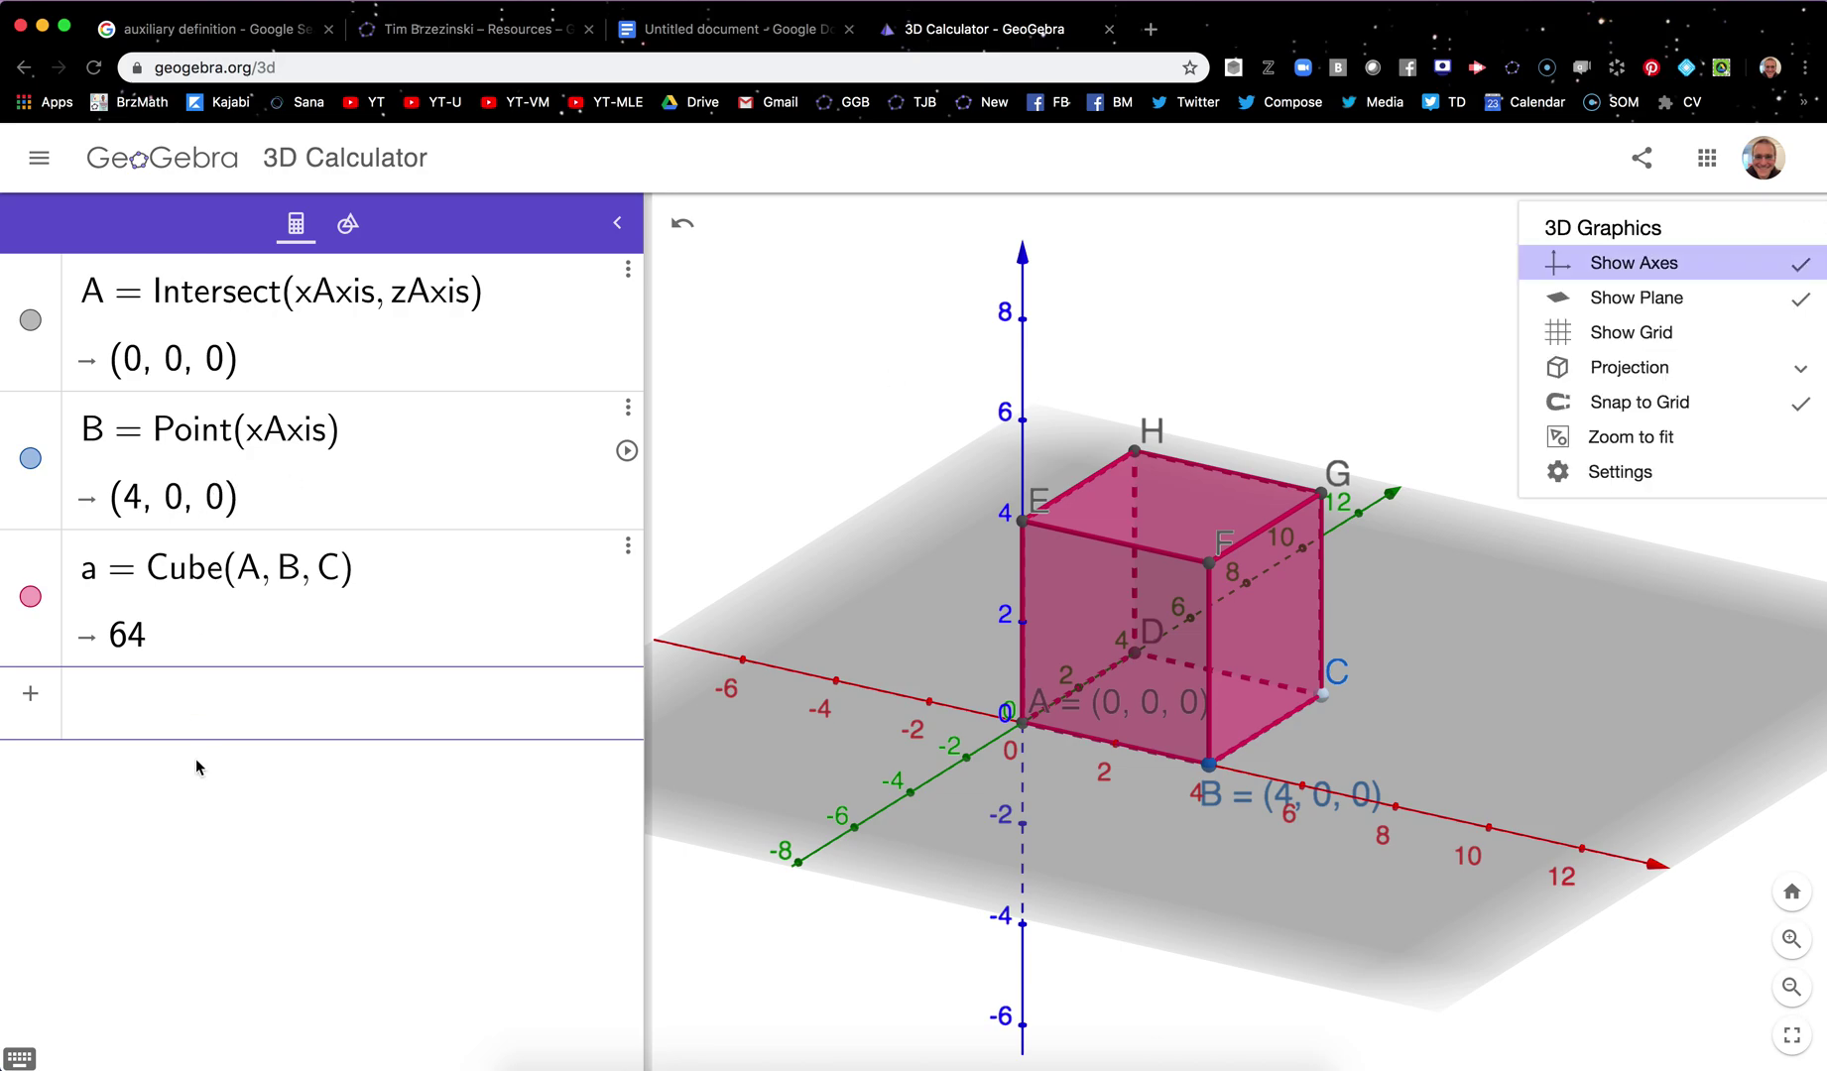
# Magnify the page and open the Algebra section of the full settings panel
pyautogui.click(1329, 347)
pyautogui.press('super+equal')
pyautogui.press('super+equal')
pyautogui.press('super+equal')
pyautogui.press('super+equal')
pyautogui.press('super+equal')
pyautogui.press('super+equal')
pyautogui.press('super+equal')
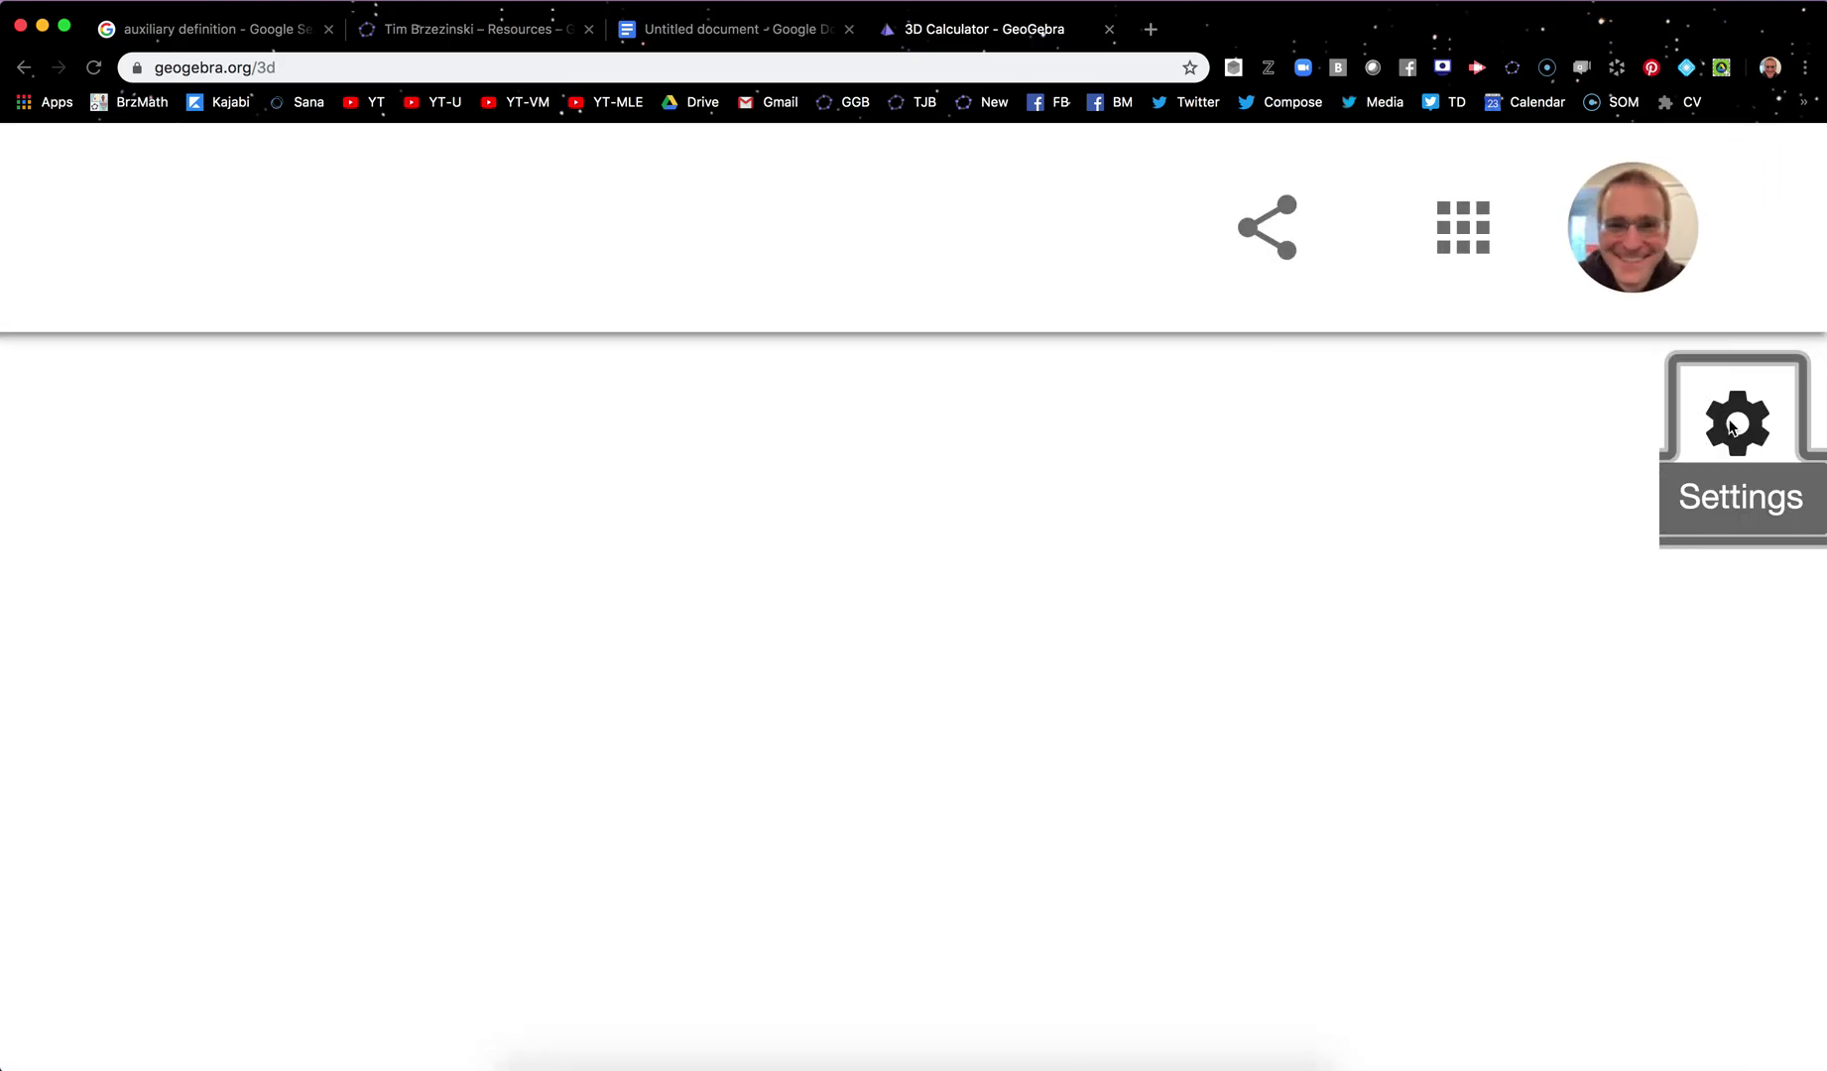
pyautogui.click(1730, 426)
pyautogui.scroll(-5, 1376, 482)
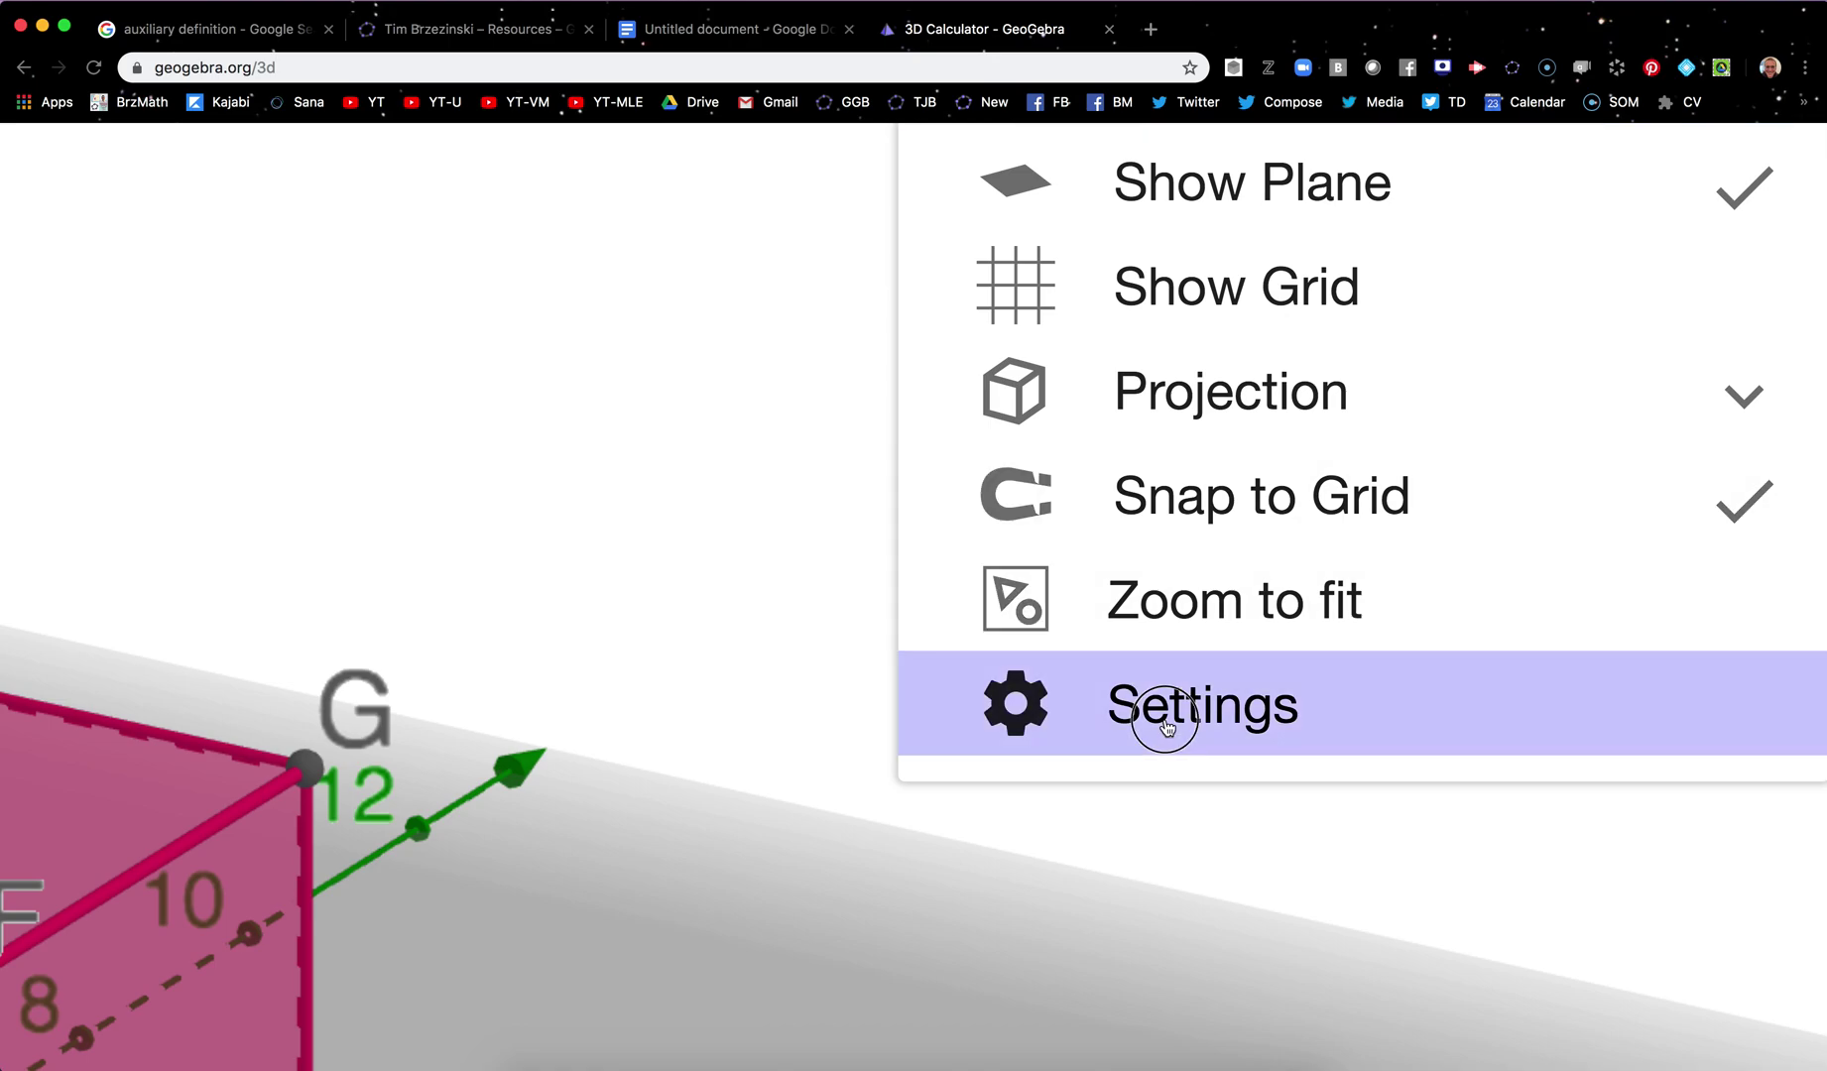
pyautogui.click(1166, 725)
pyautogui.scroll(5, 838, 699)
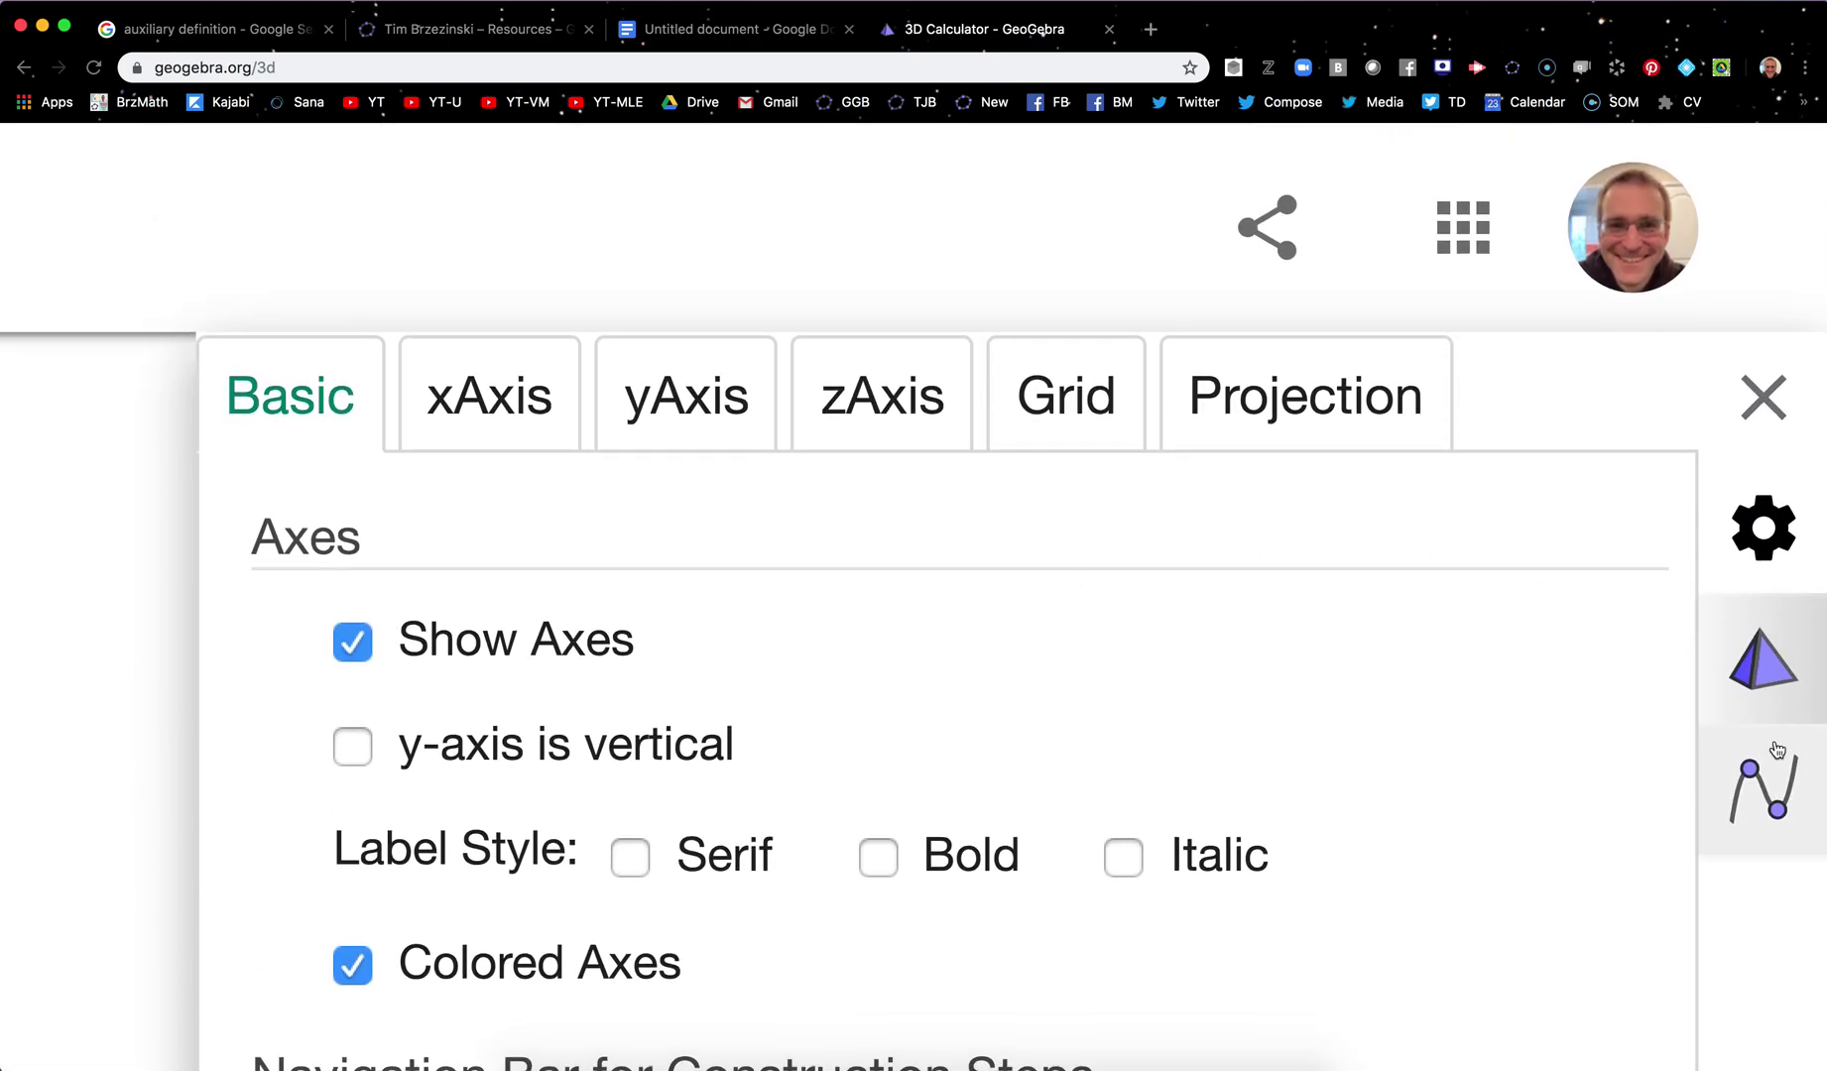
pyautogui.click(1765, 826)
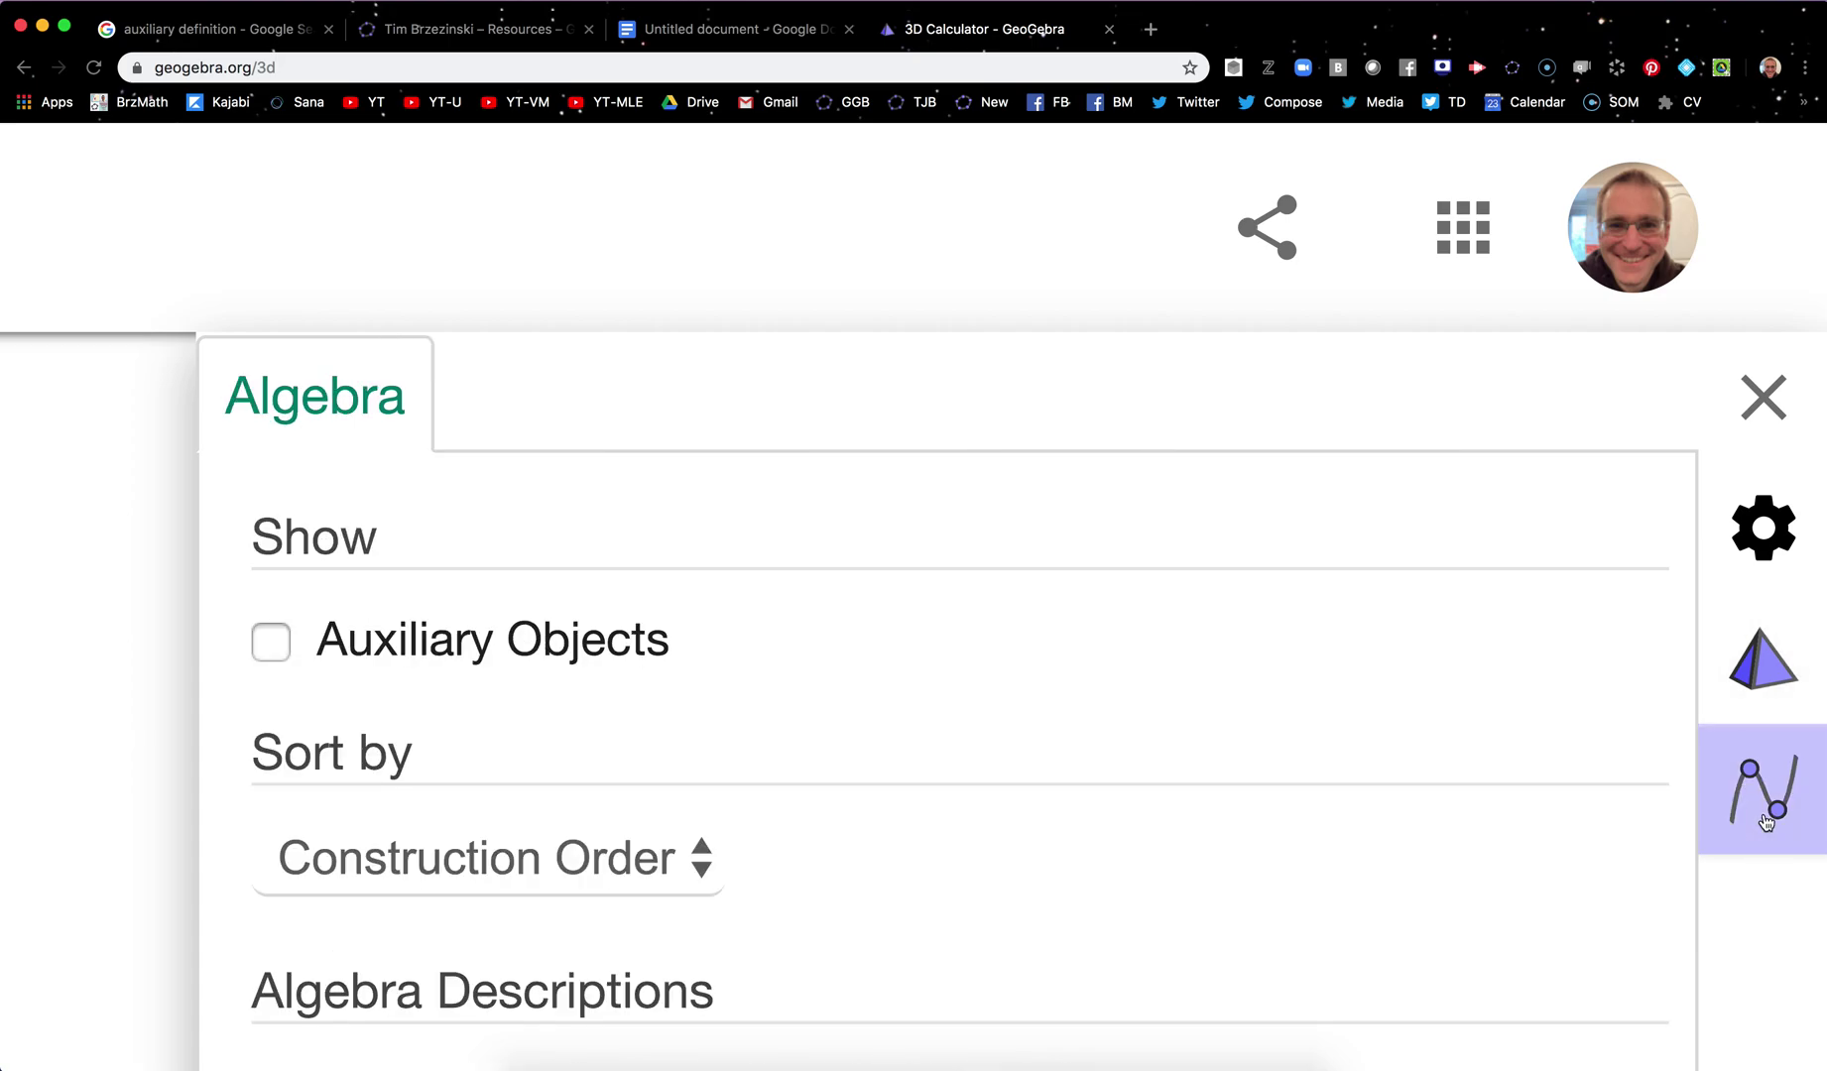
# Show auxiliary objects, review the algebra list at normal zoom, then hide them again
pyautogui.click(272, 645)
pyautogui.press('super+0')
pyautogui.scroll(1, 188, 631)
pyautogui.scroll(-1, 189, 788)
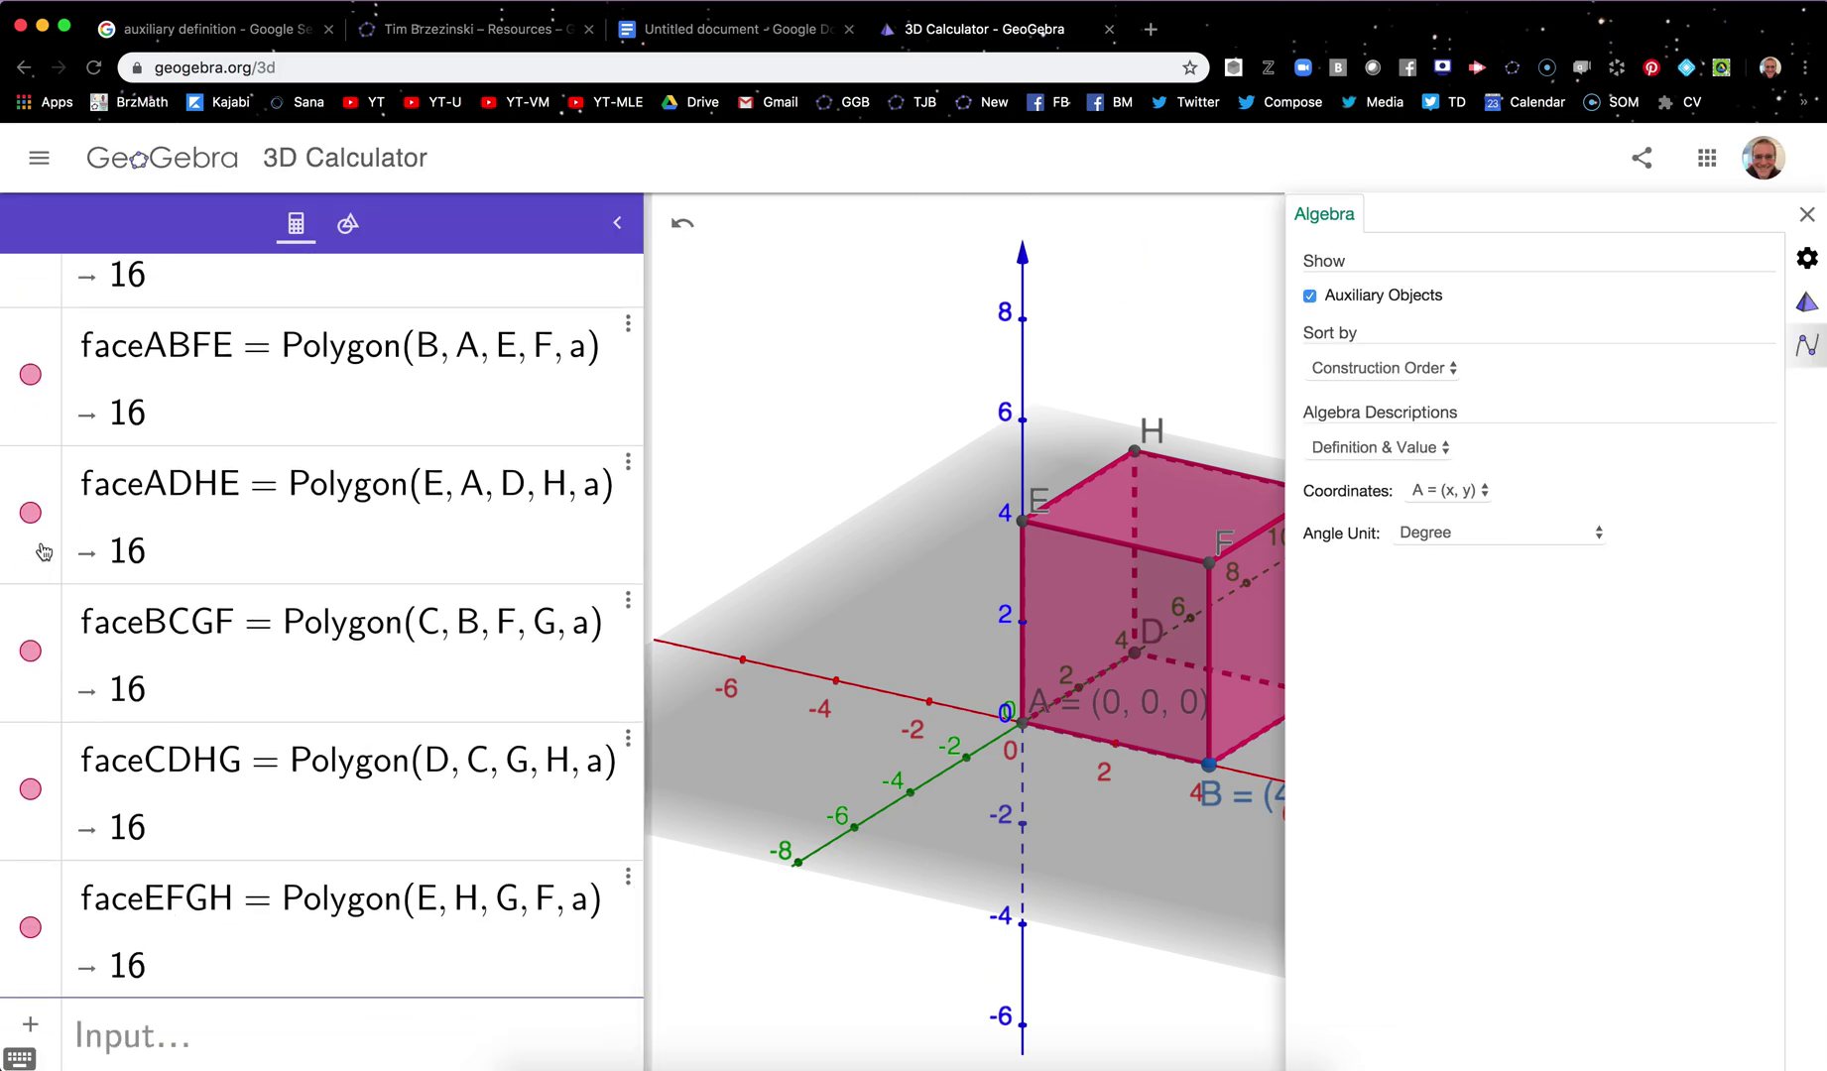
pyautogui.scroll(3, 192, 503)
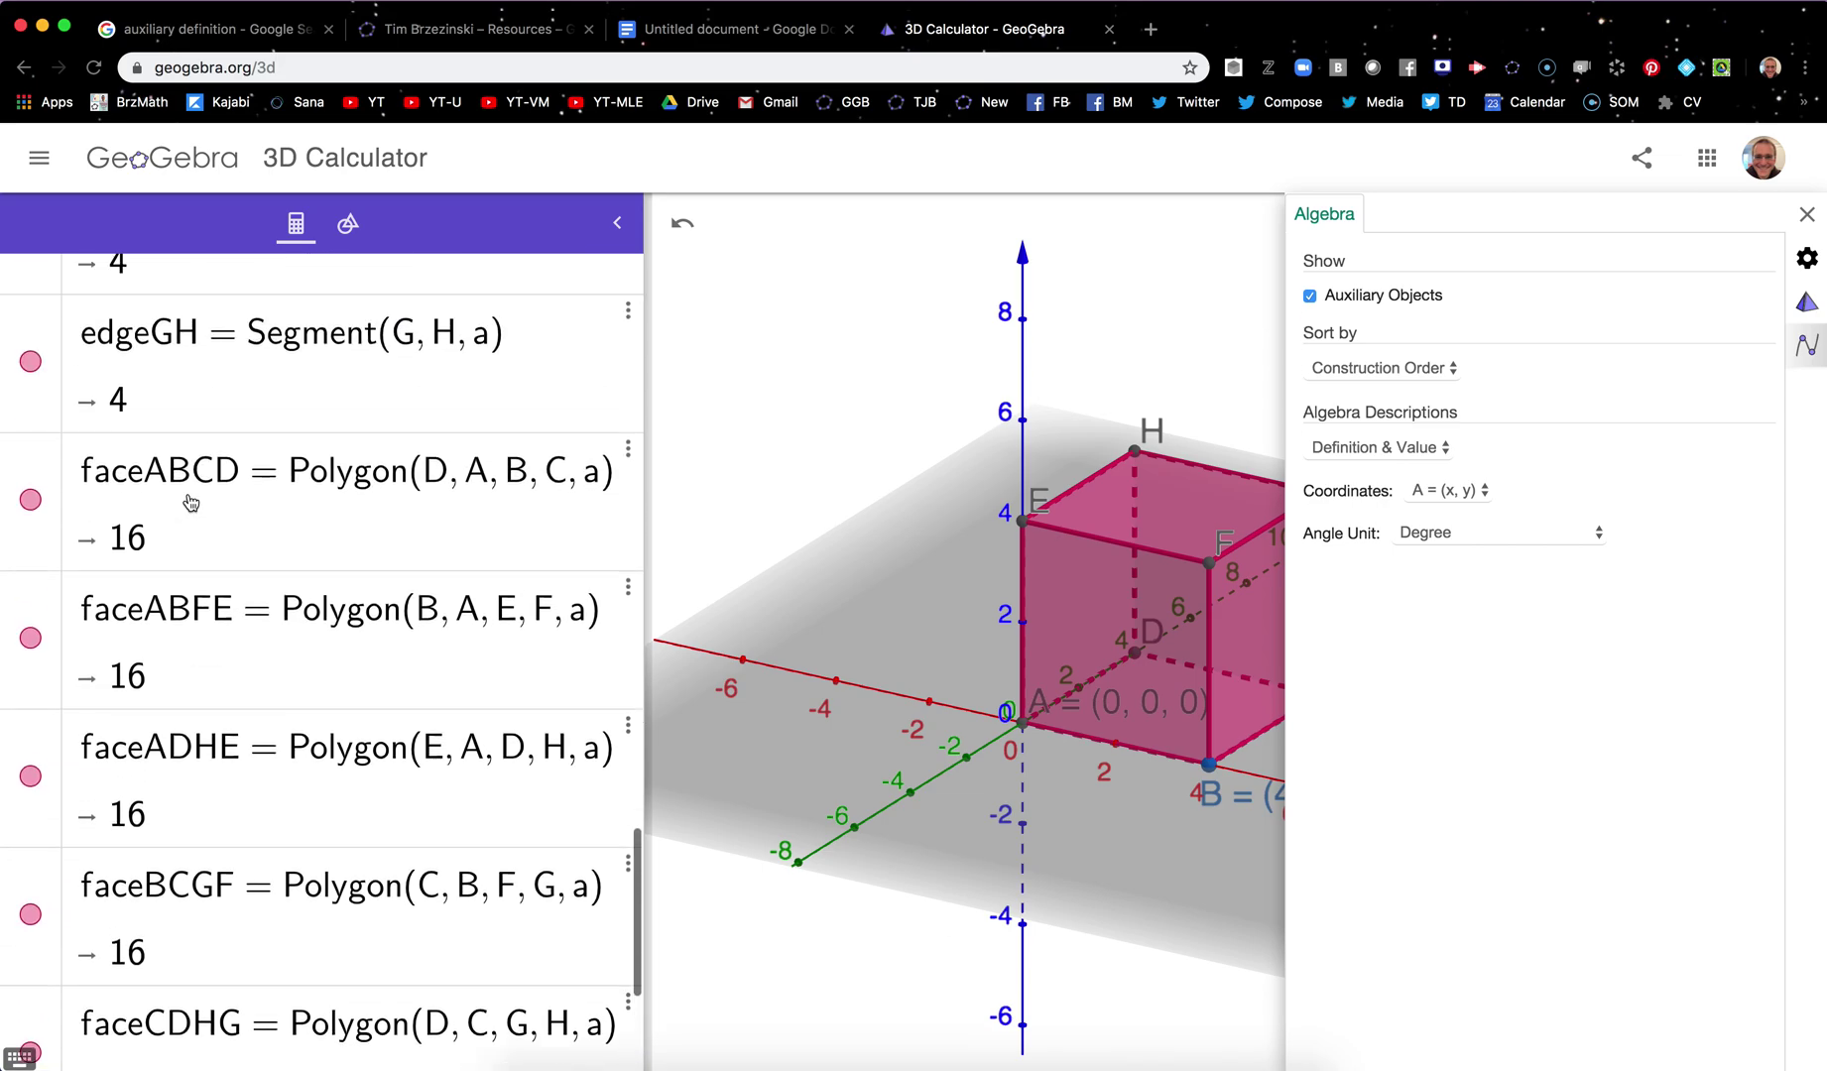
pyautogui.scroll(1, 191, 503)
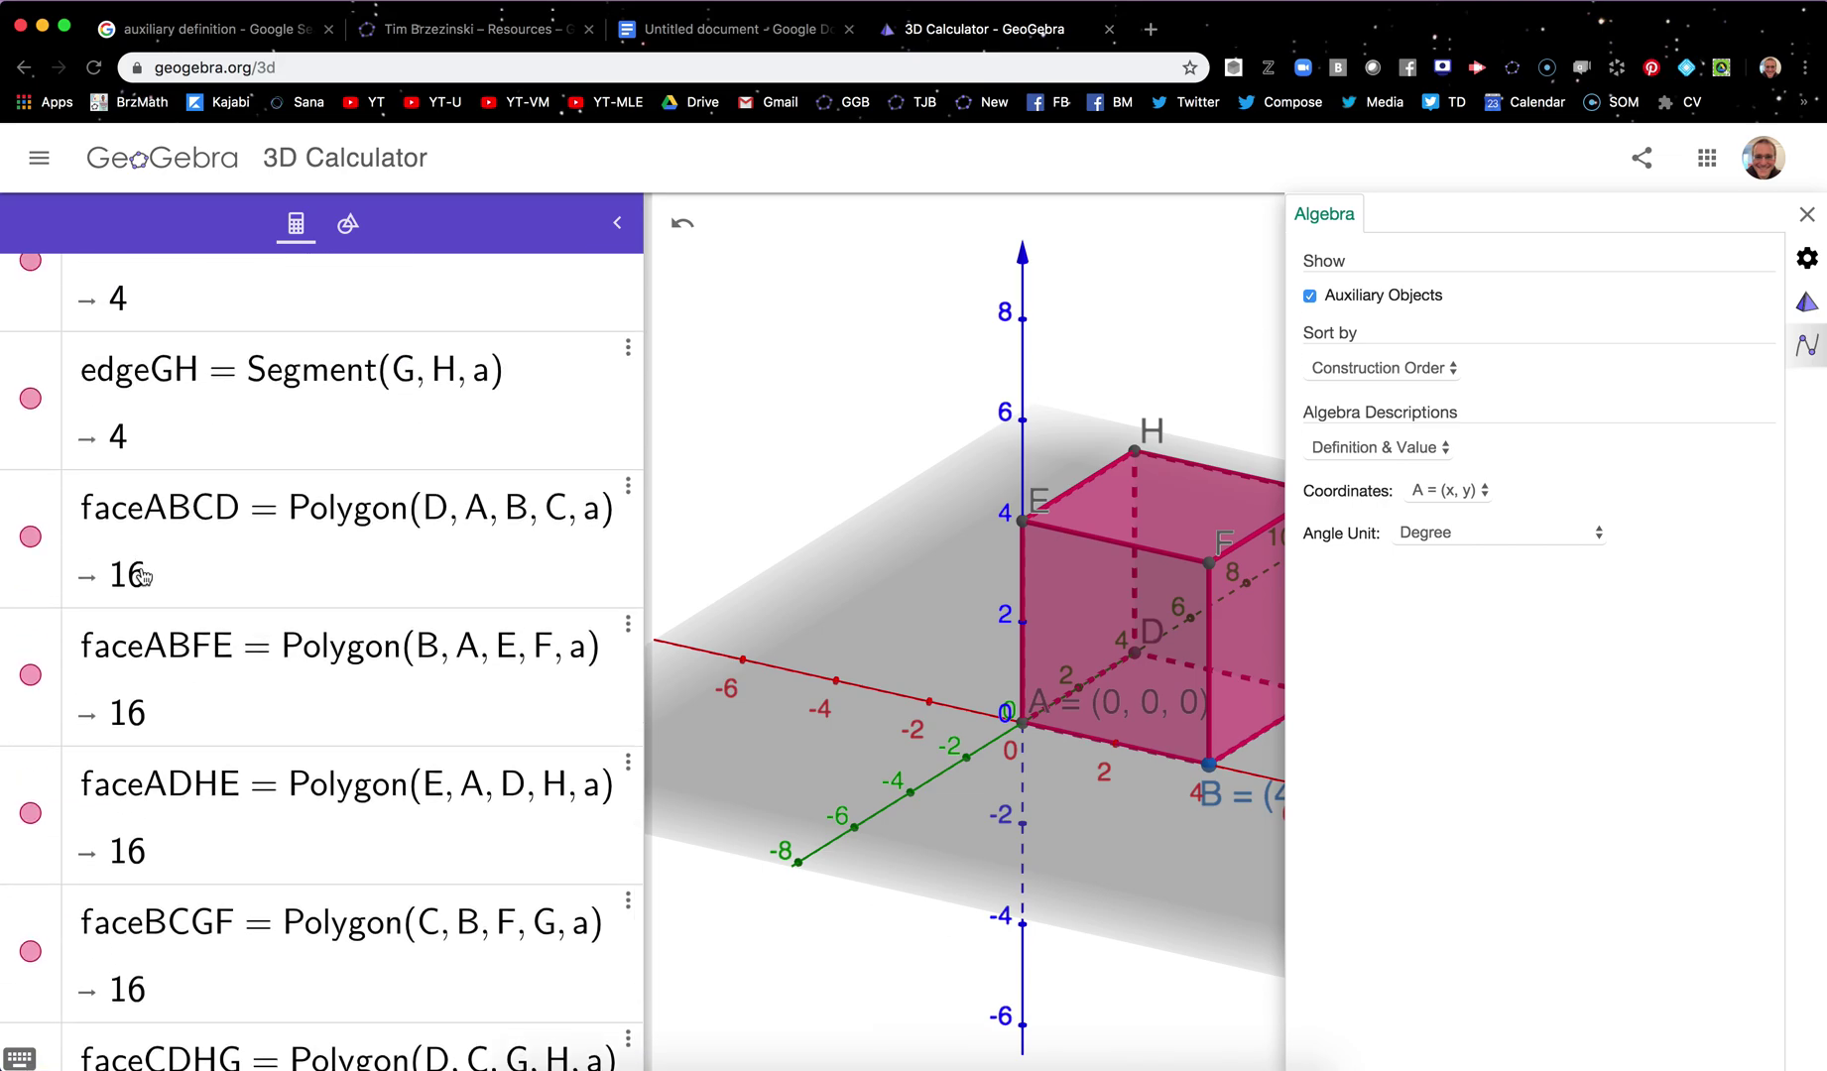
pyautogui.scroll(4, 142, 575)
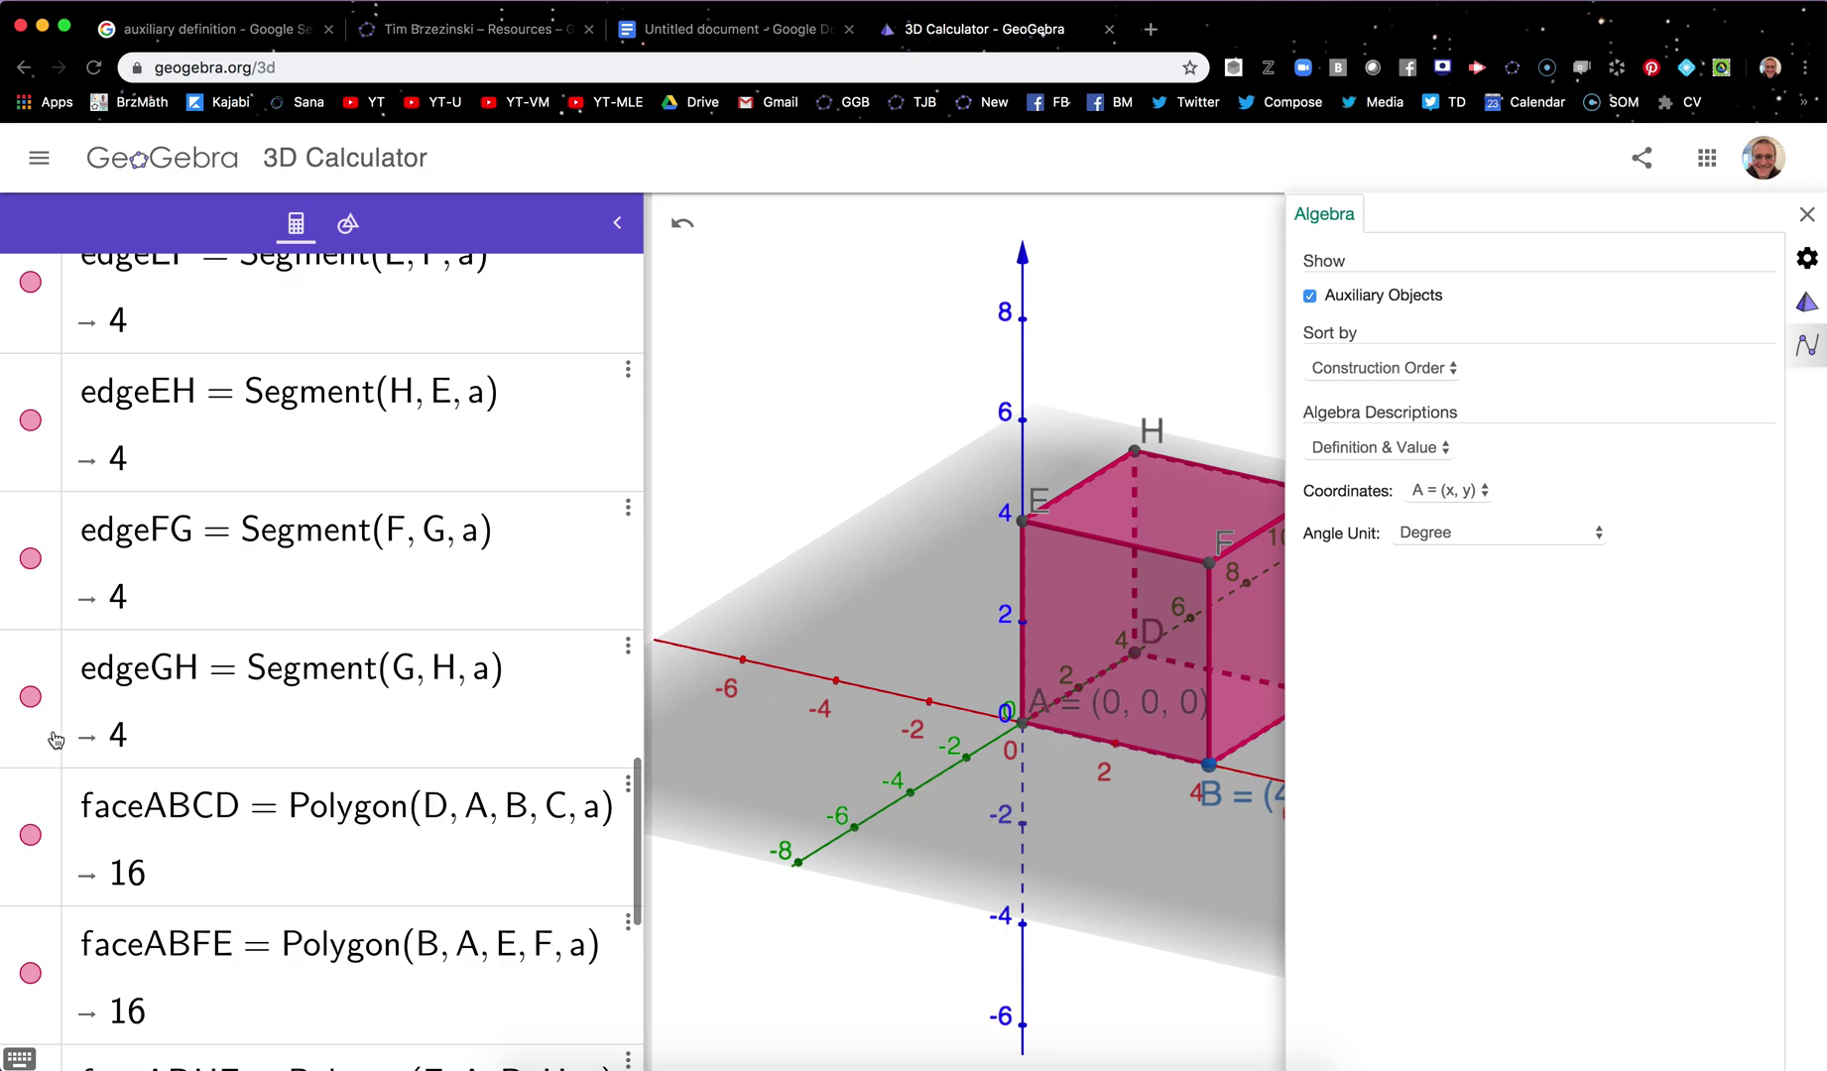
pyautogui.scroll(3, 55, 740)
pyautogui.scroll(8, 52, 735)
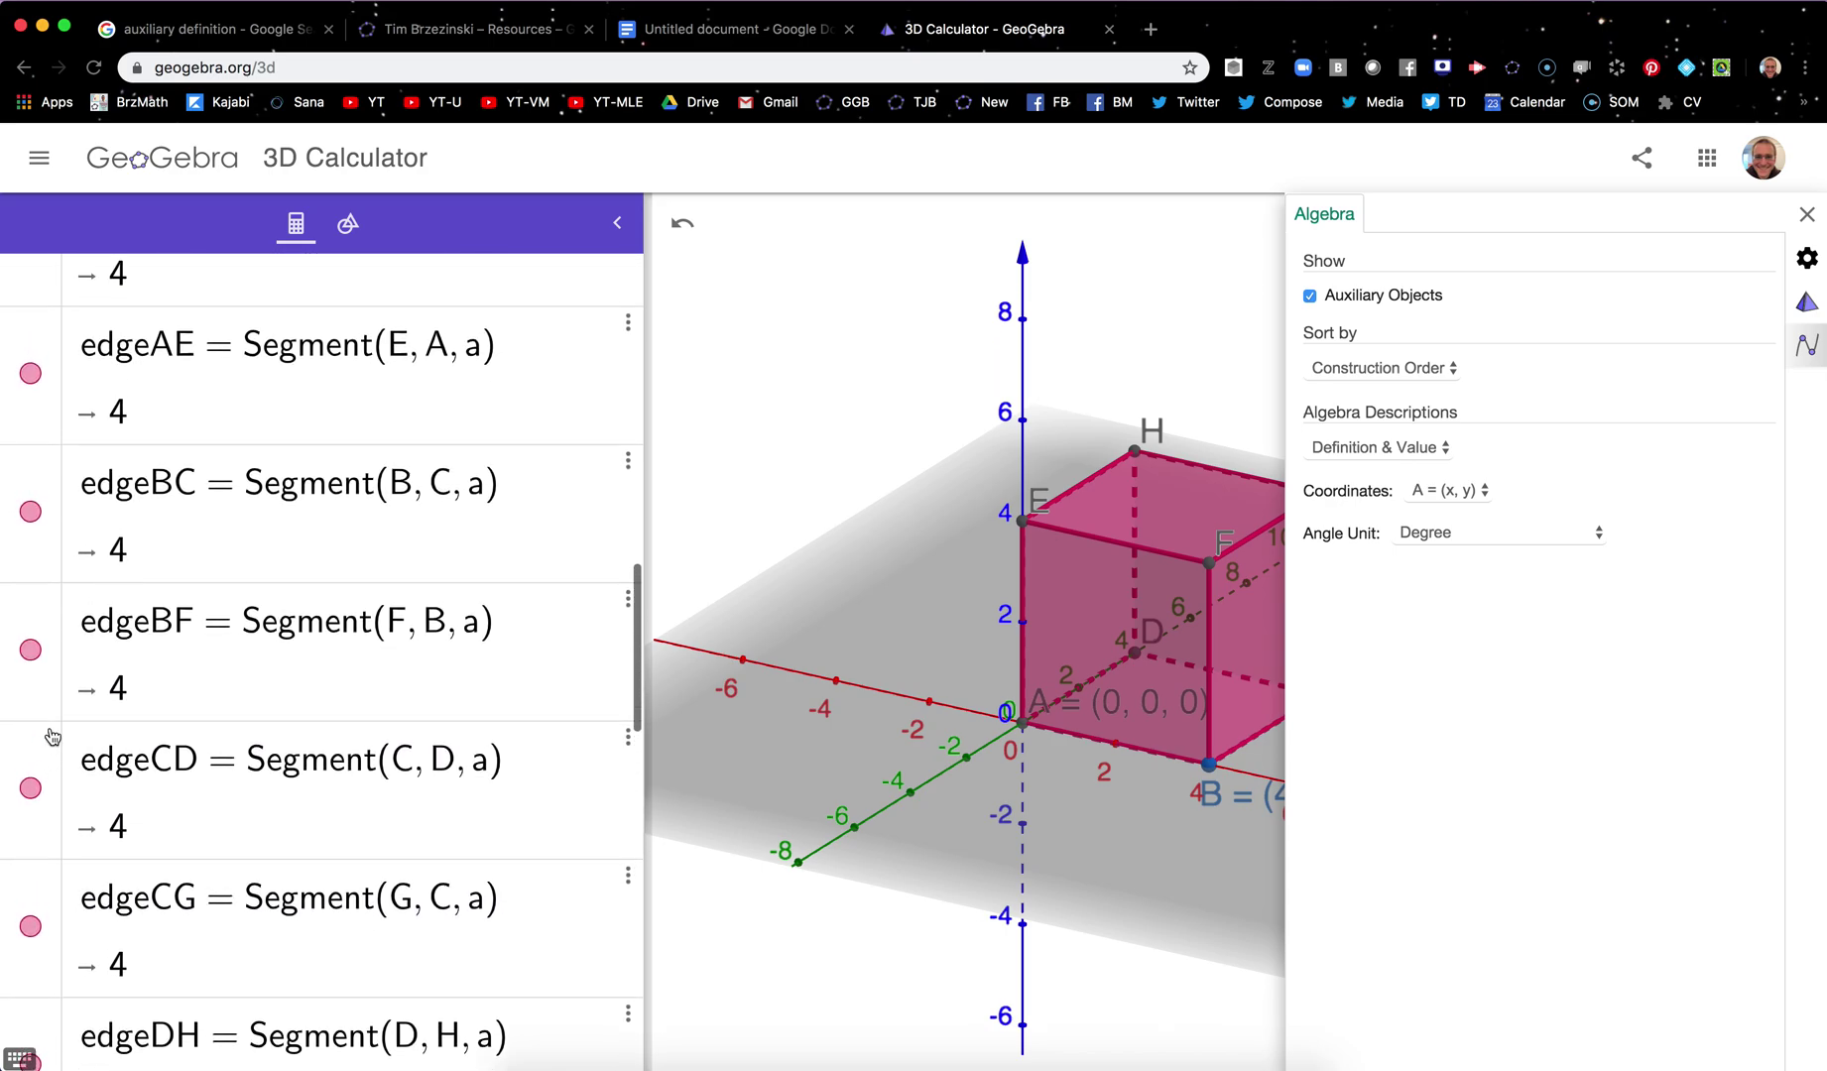
pyautogui.scroll(8, 52, 735)
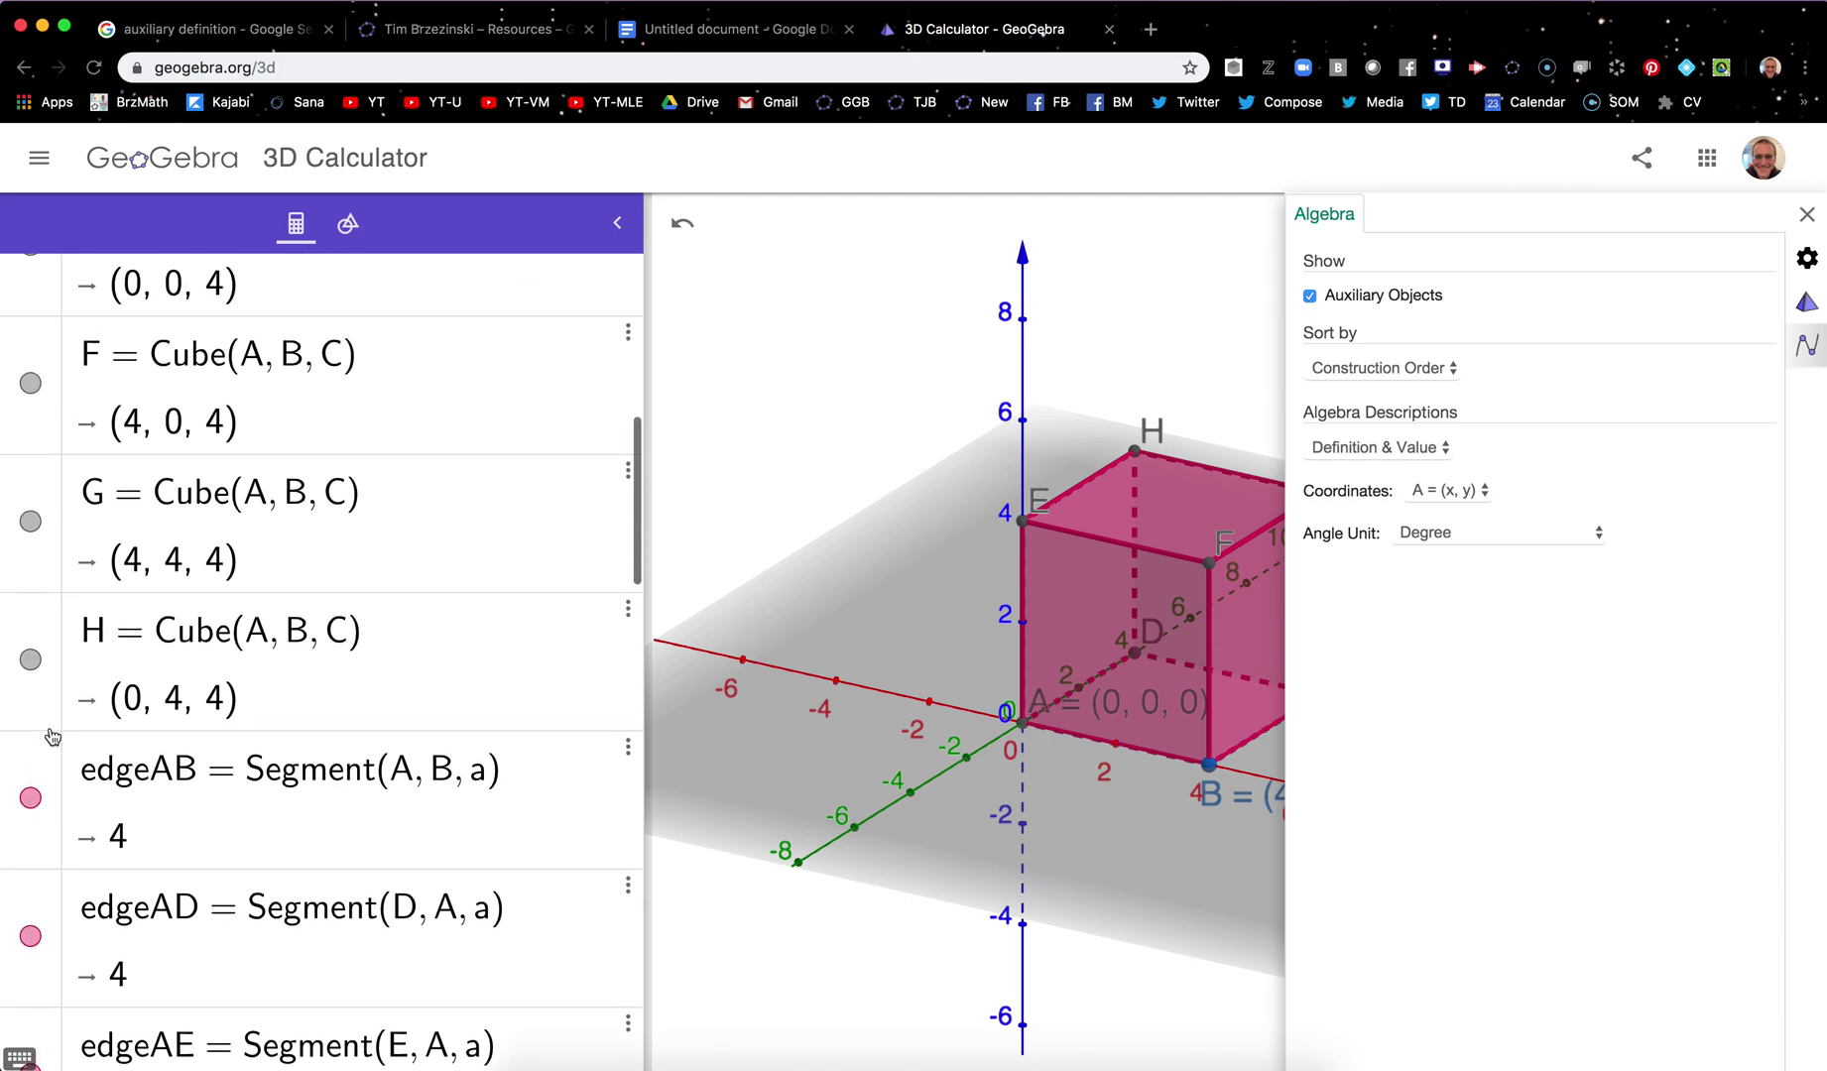
pyautogui.scroll(9, 52, 736)
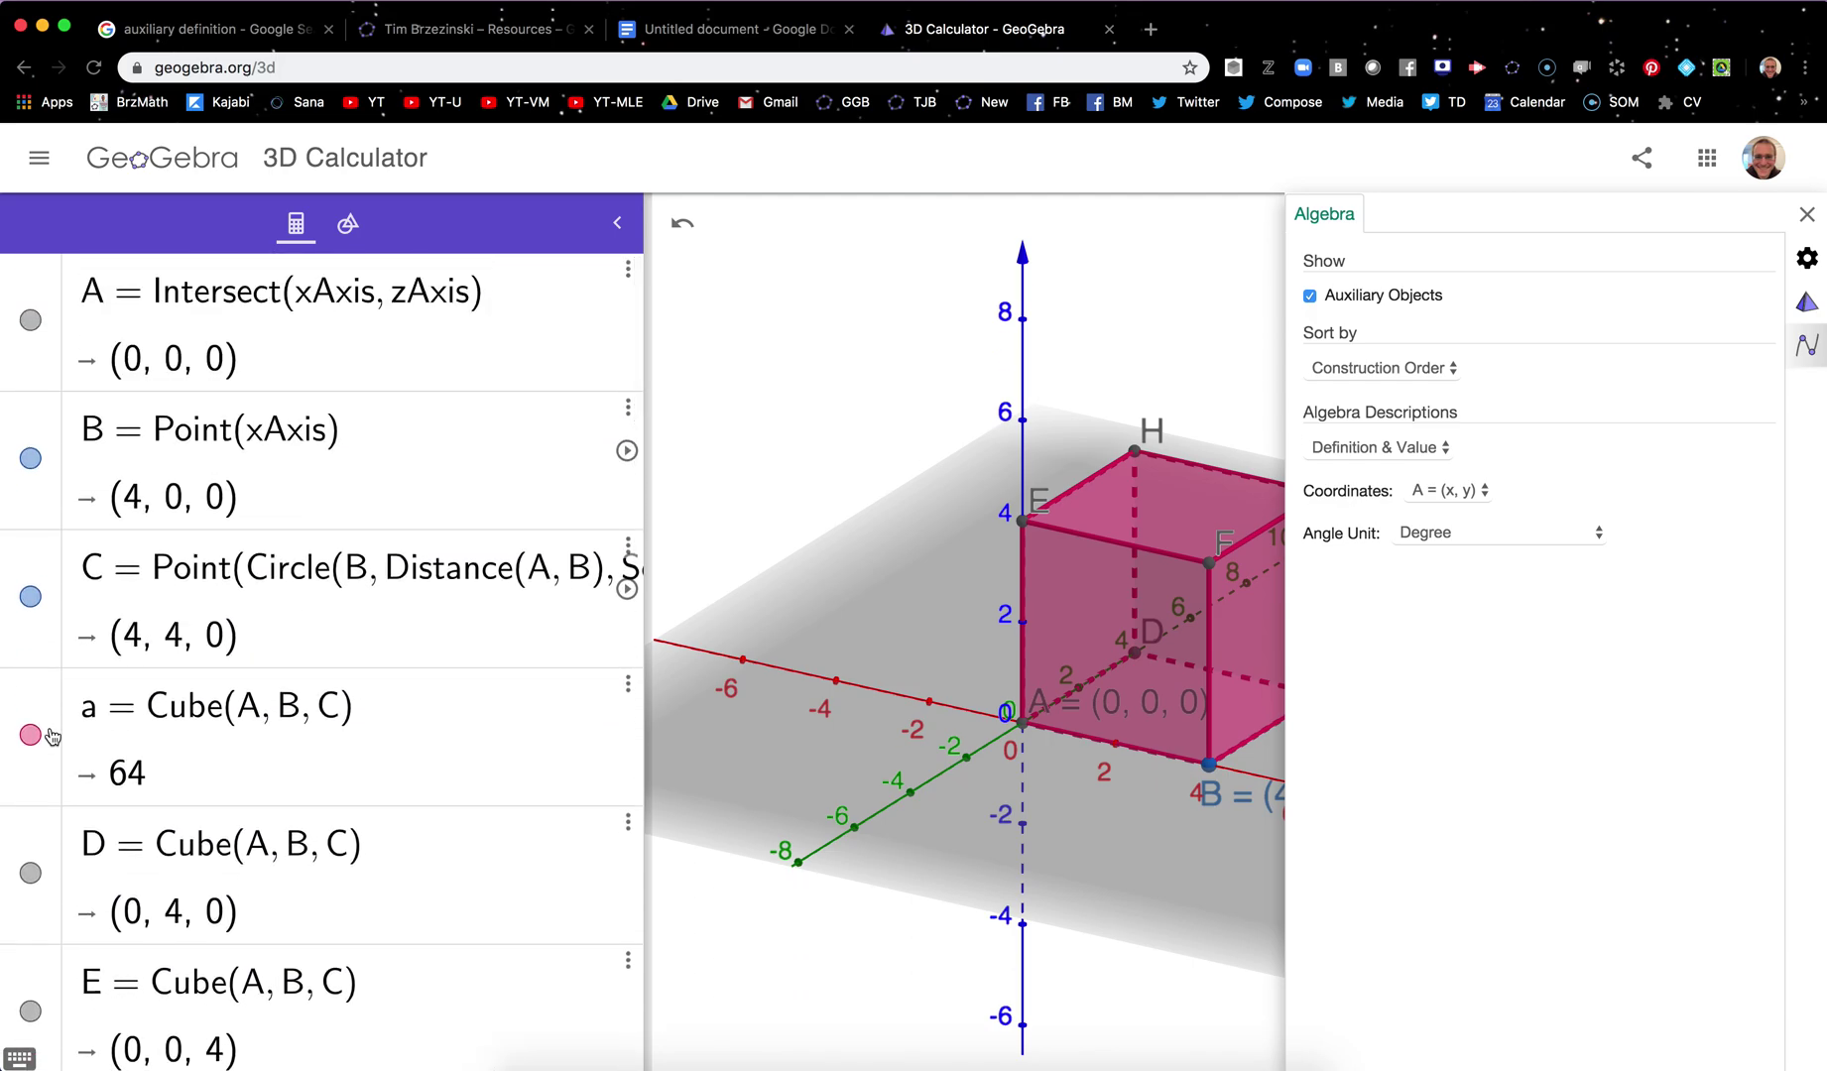
pyautogui.click(1310, 296)
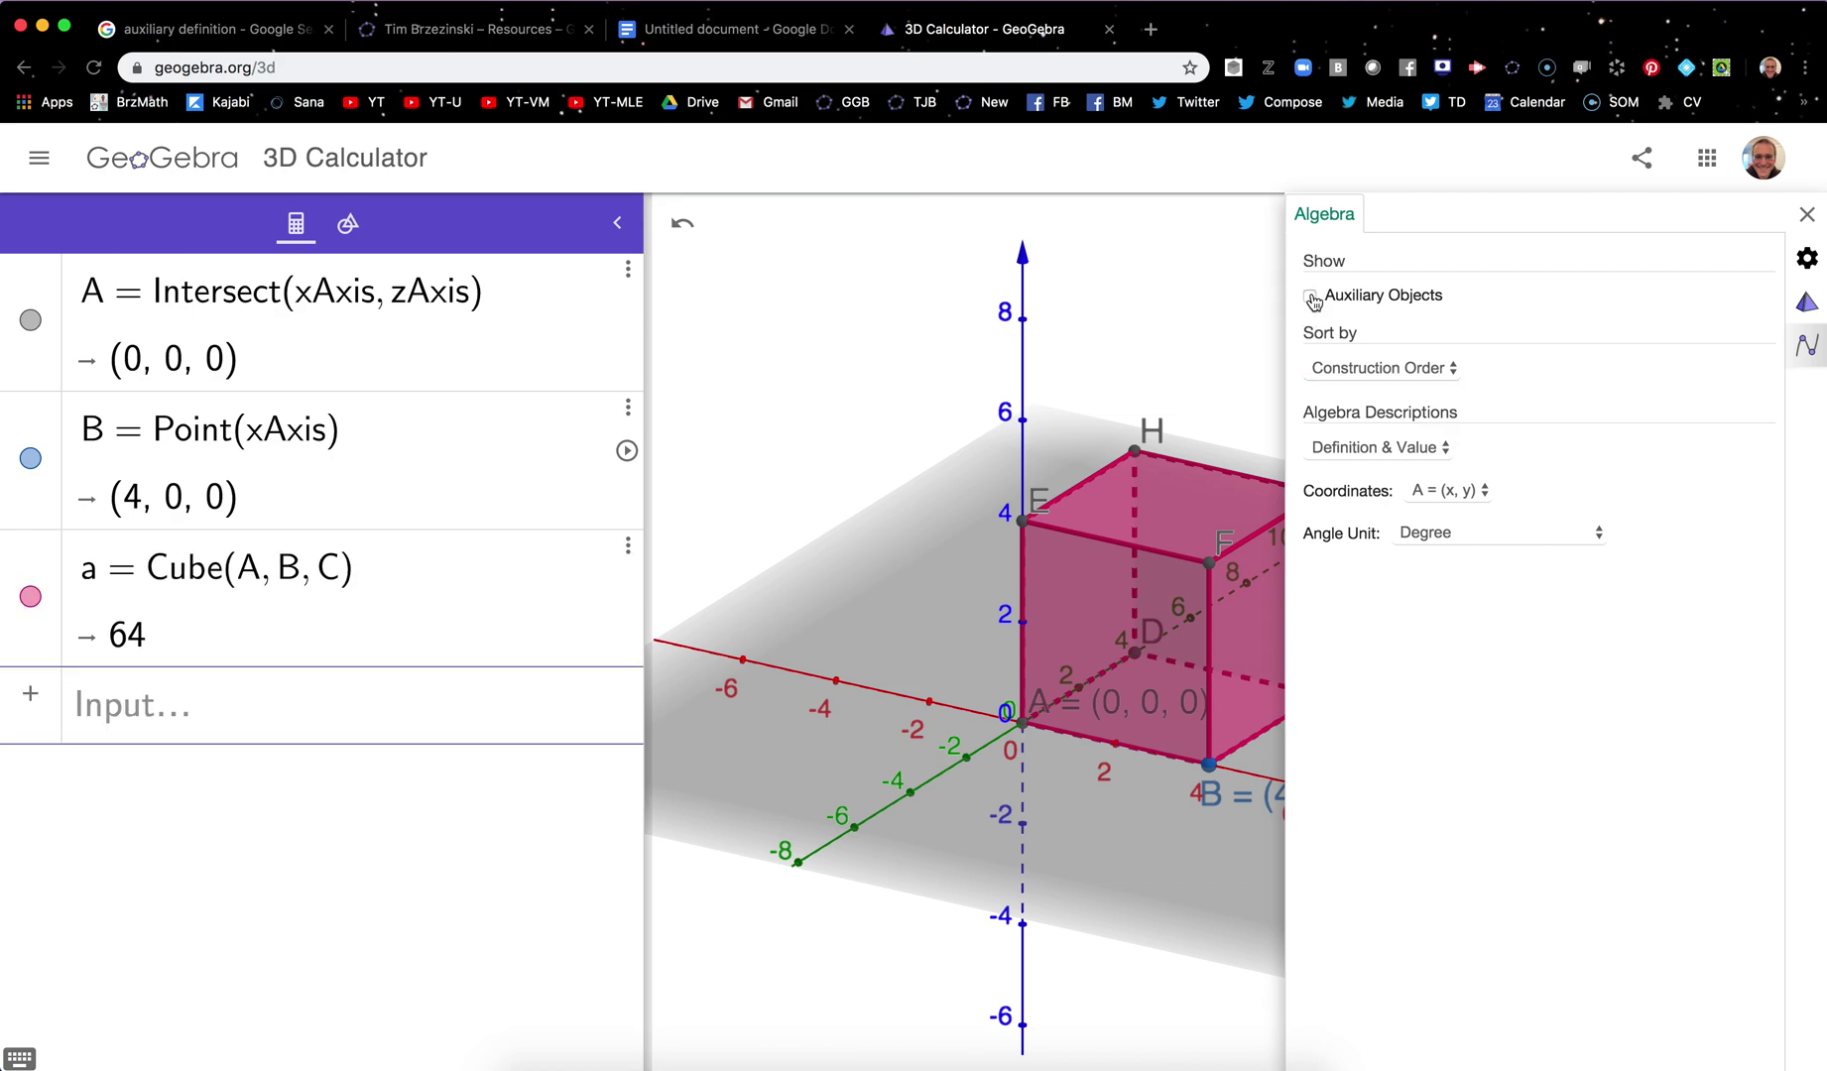
# Unfold cube a into a flat net c with the Net tool
pyautogui.click(1807, 214)
pyautogui.click(628, 407)
pyautogui.click(741, 338)
pyautogui.click(347, 223)
pyautogui.click(148, 411)
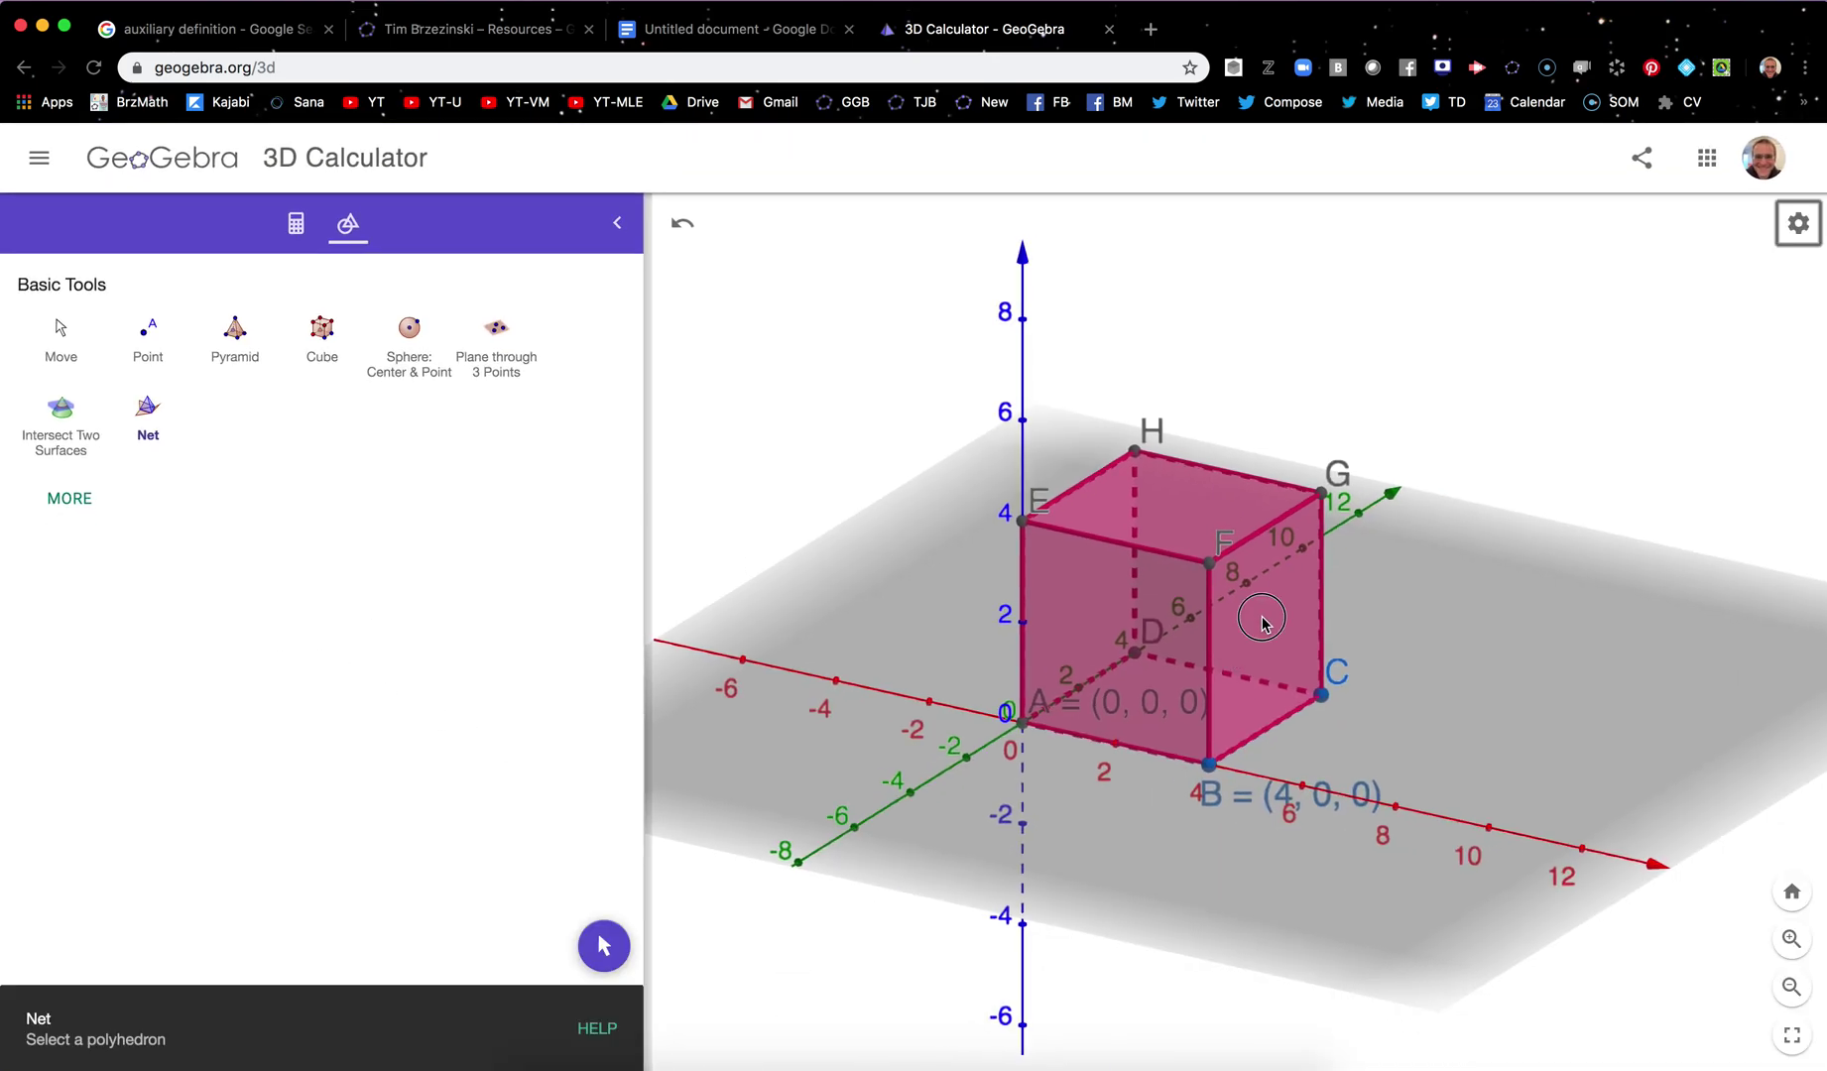
pyautogui.click(1261, 620)
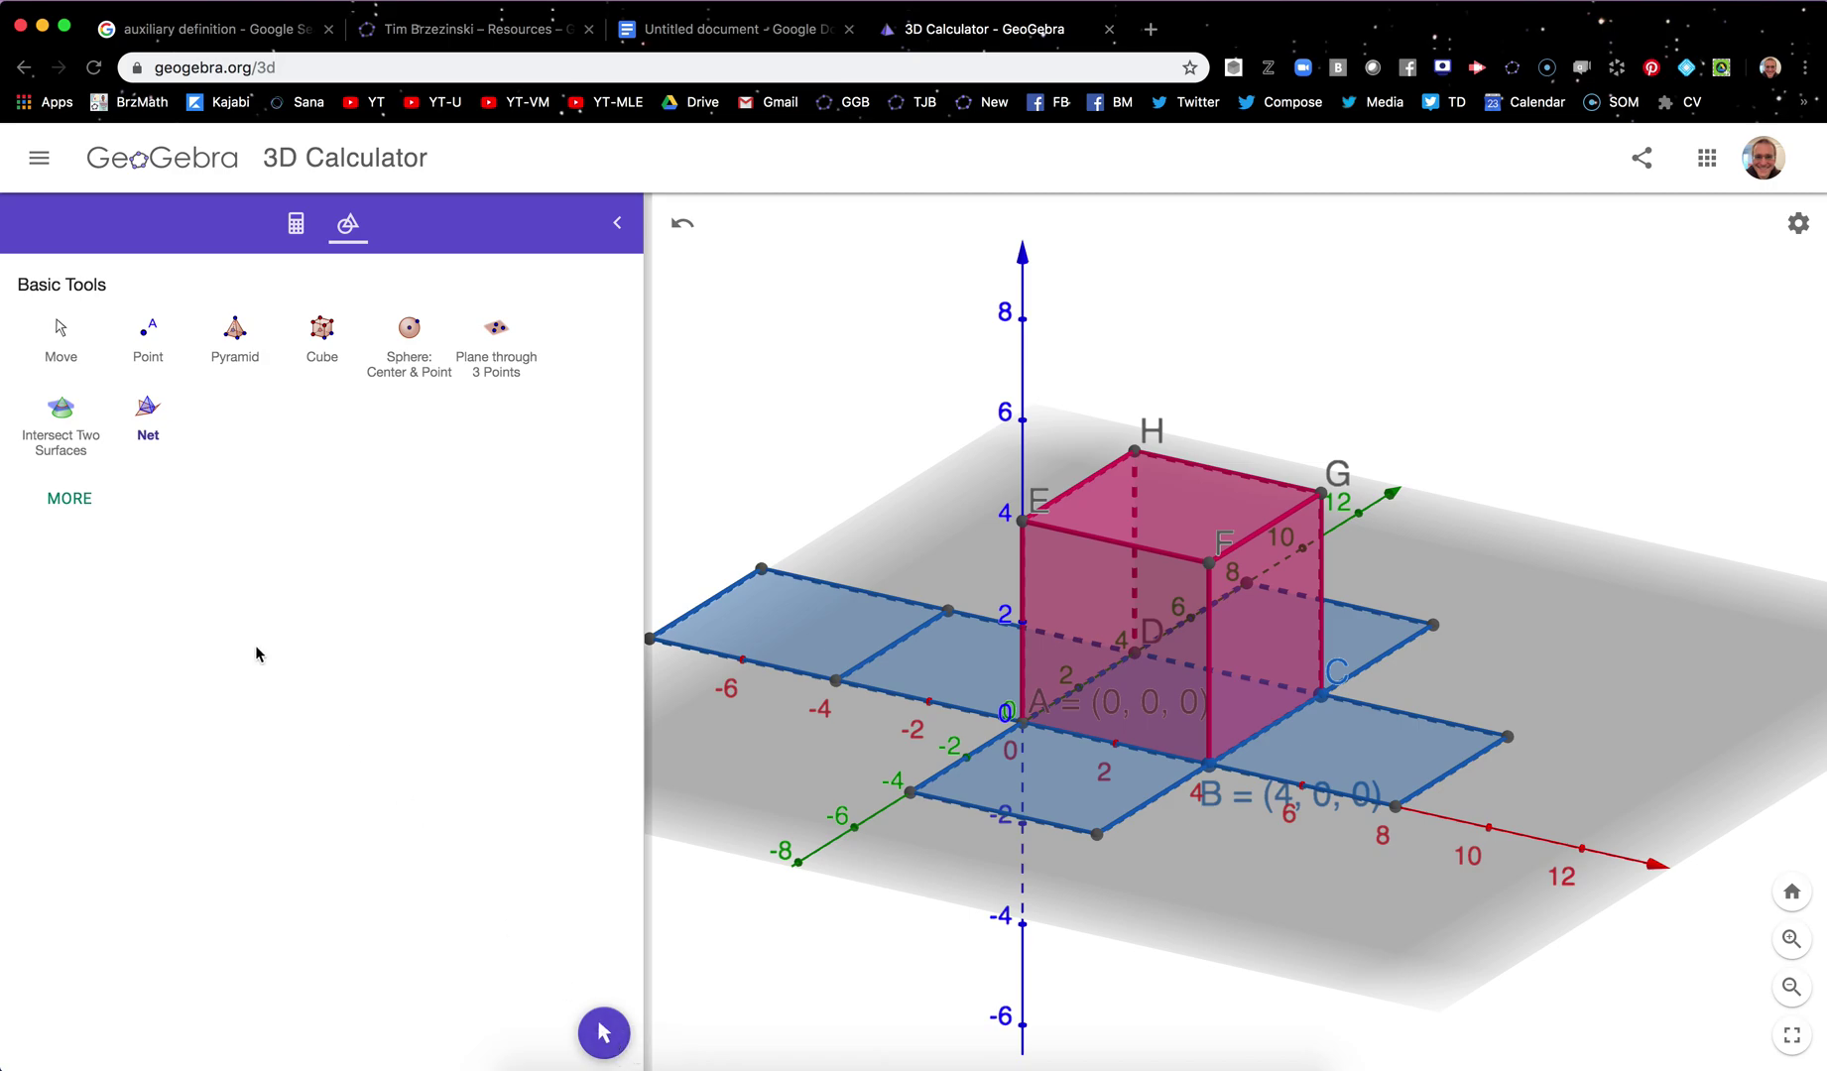
# Drag slider b to fold the net partway up around the cube
pyautogui.click(603, 1032)
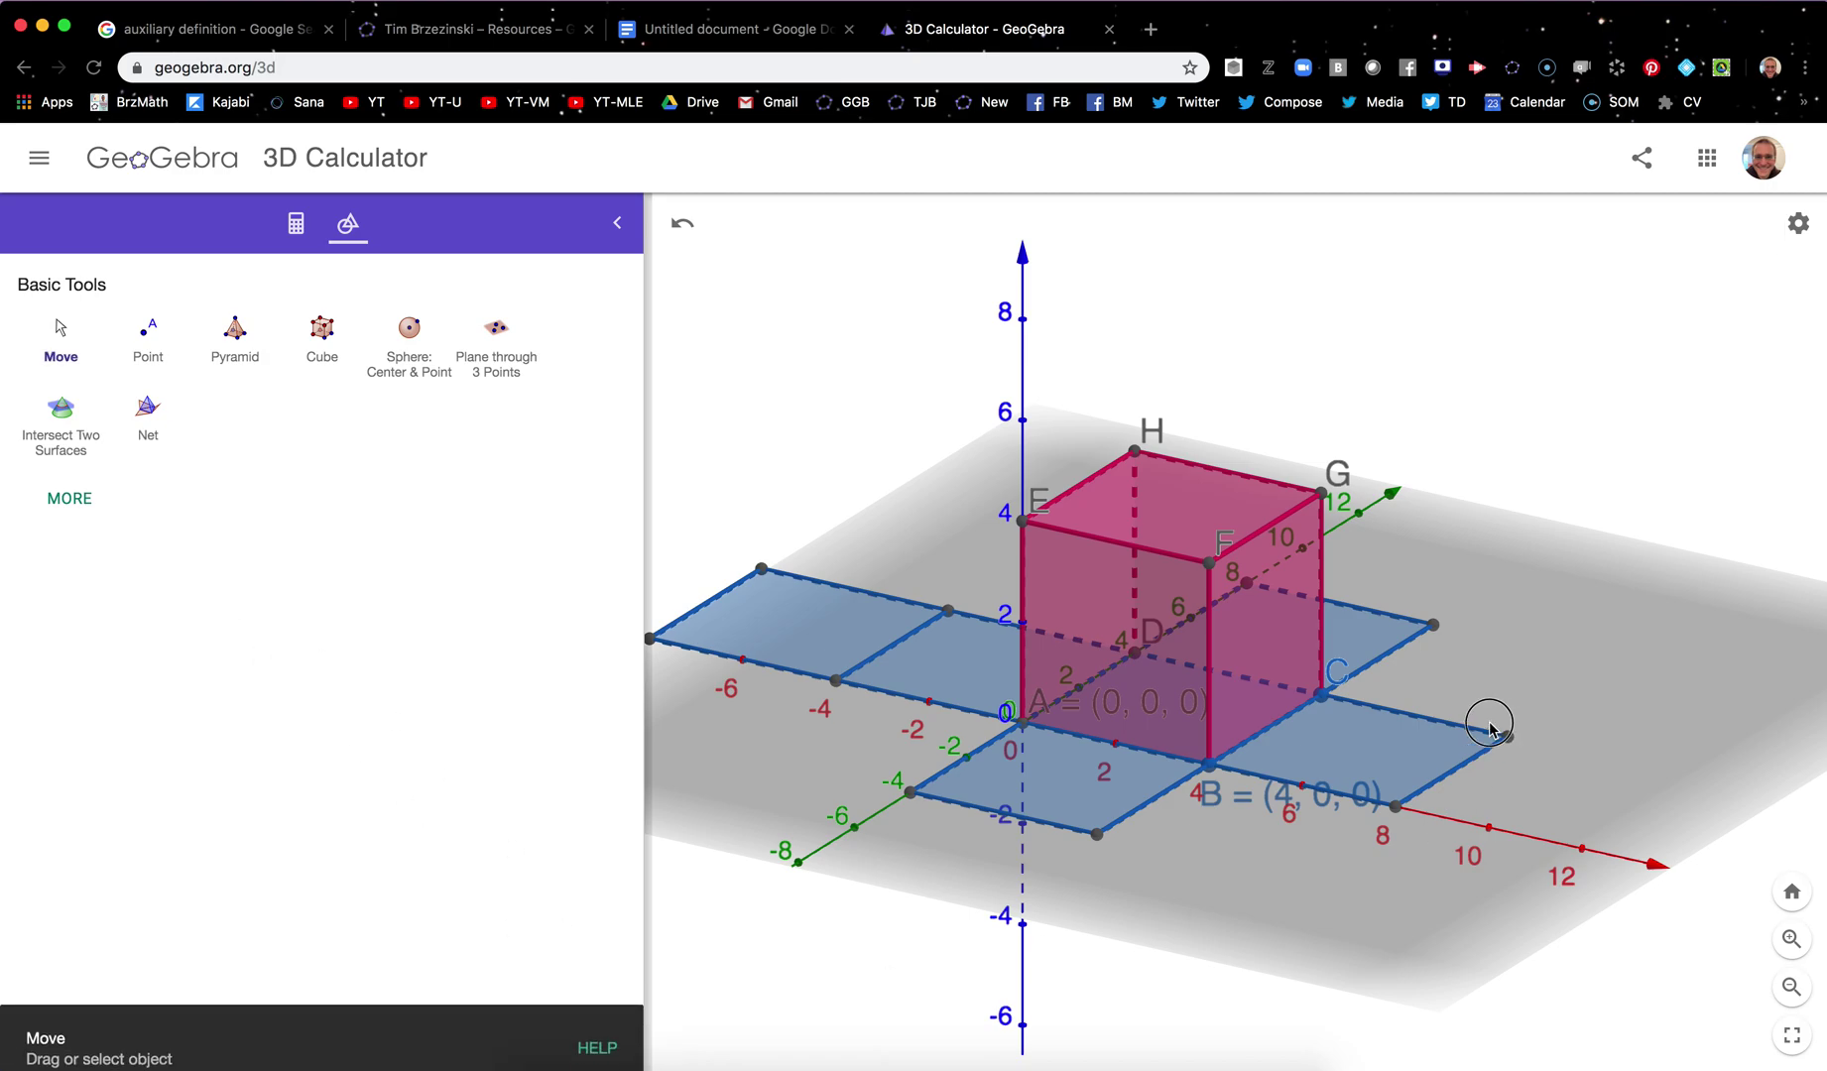
pyautogui.moveTo(1488, 726); pyautogui.dragTo(1385, 657)
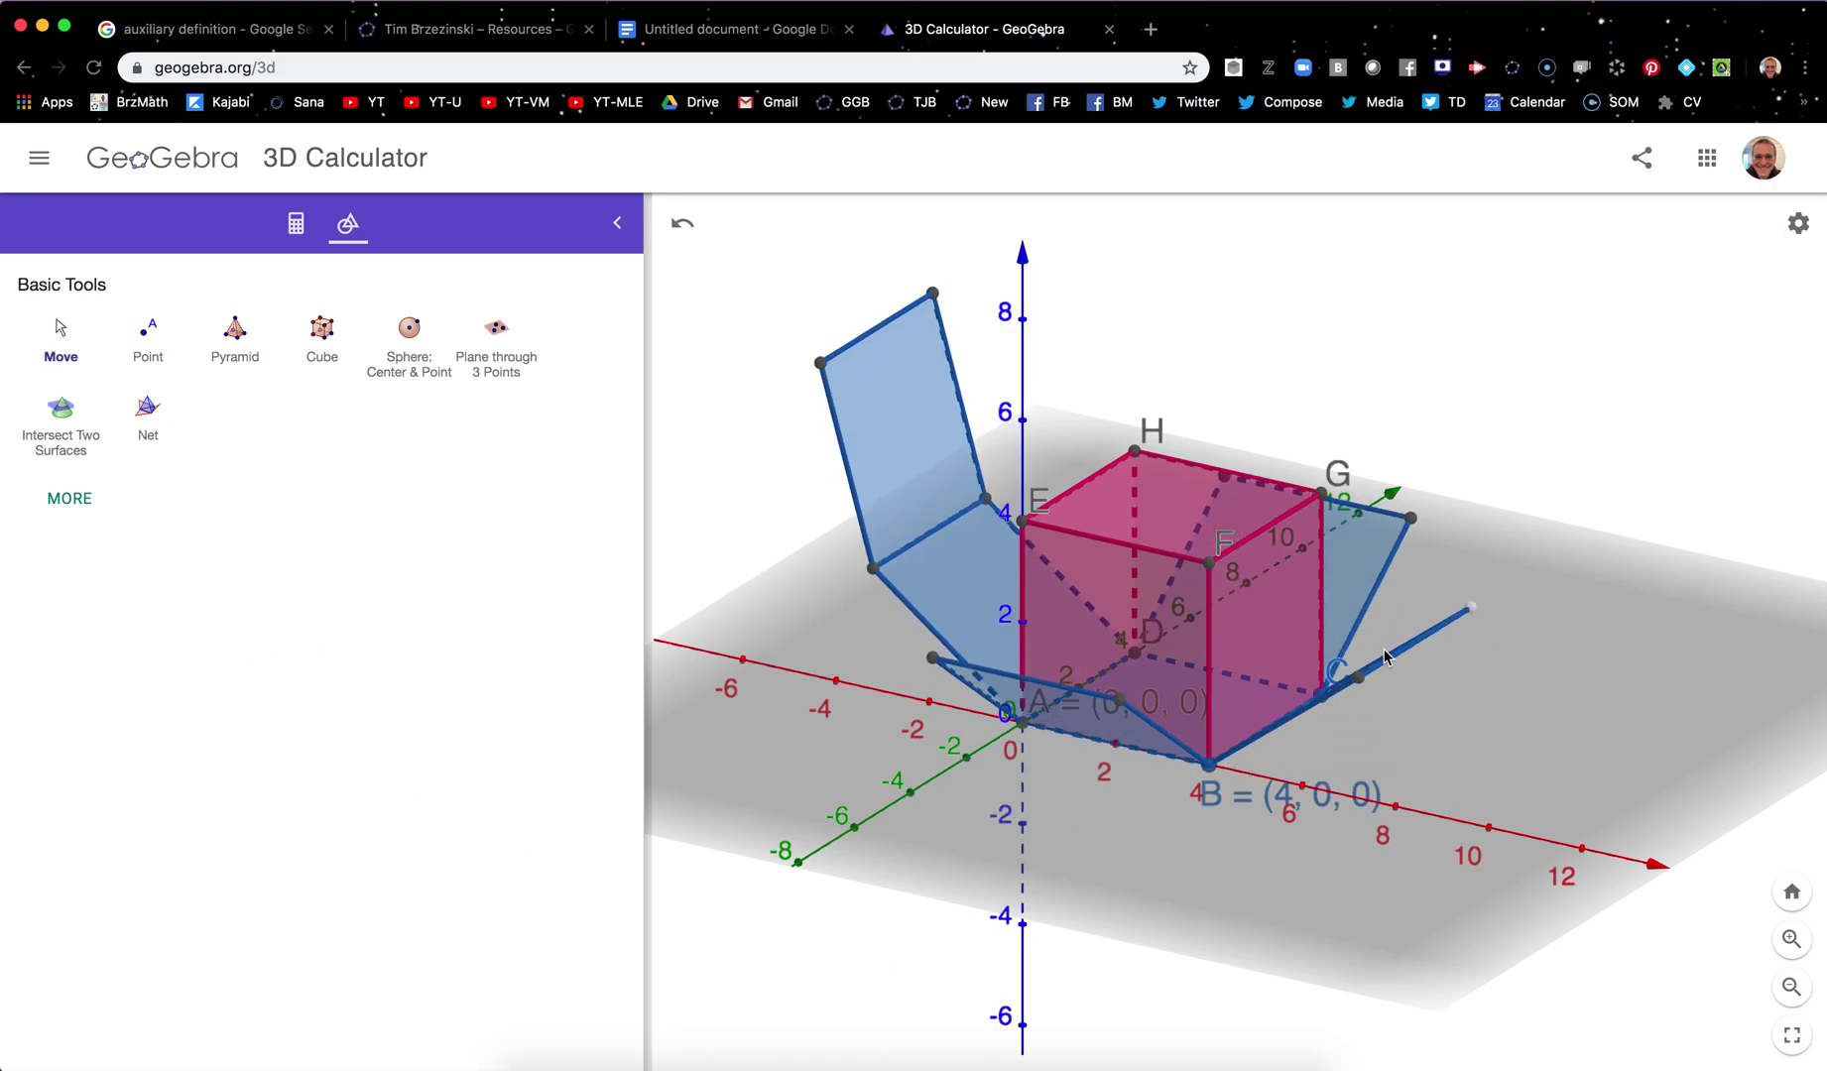
pyautogui.click(296, 223)
pyautogui.click(380, 722)
pyautogui.moveTo(379, 722); pyautogui.dragTo(453, 742)
# Hide the pink cube a and set slider b to 0.73 to partly fold the net
pyautogui.click(31, 597)
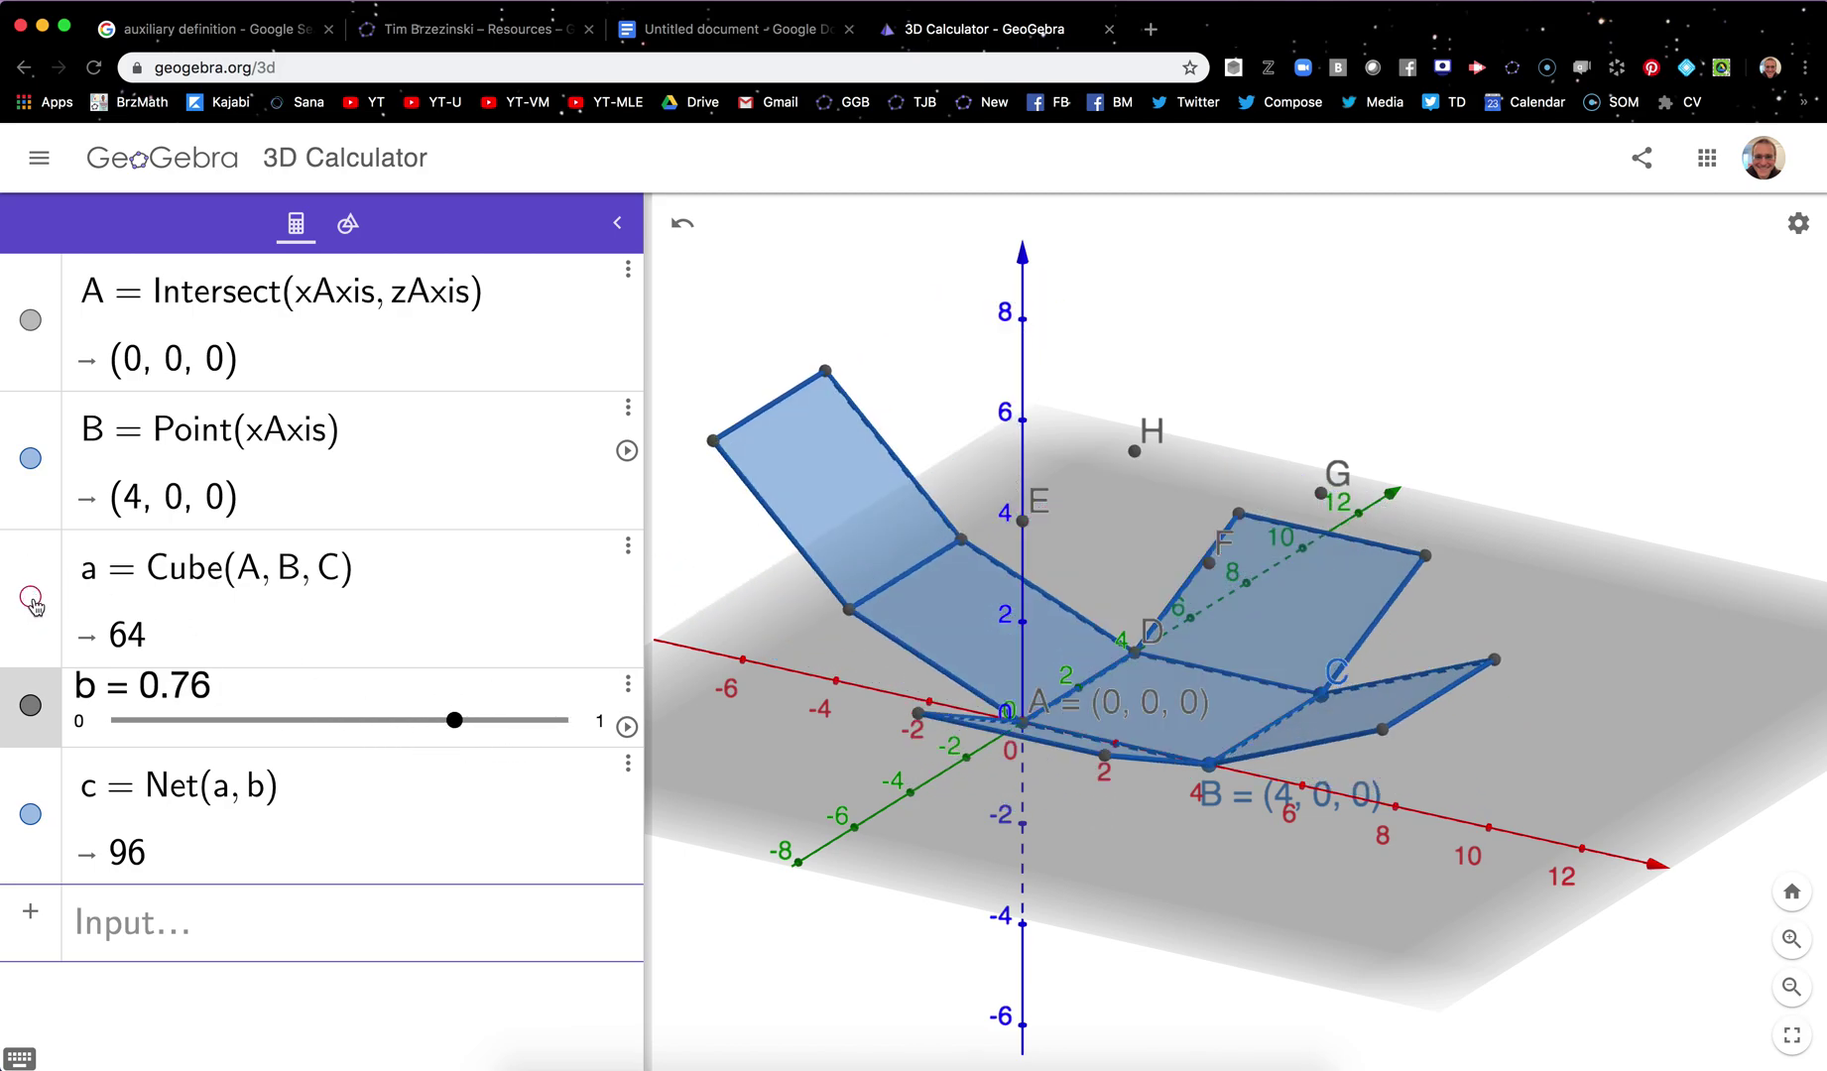
pyautogui.click(31, 598)
pyautogui.click(31, 598)
pyautogui.click(31, 598)
pyautogui.click(33, 600)
pyautogui.moveTo(462, 741)
pyautogui.mouseDown()
pyautogui.moveTo(439, 724)
pyautogui.moveTo(127, 727)
pyautogui.moveTo(371, 746)
pyautogui.moveTo(442, 771)
pyautogui.mouseUp()
pyautogui.moveTo(848, 1014); pyautogui.dragTo(836, 1007)
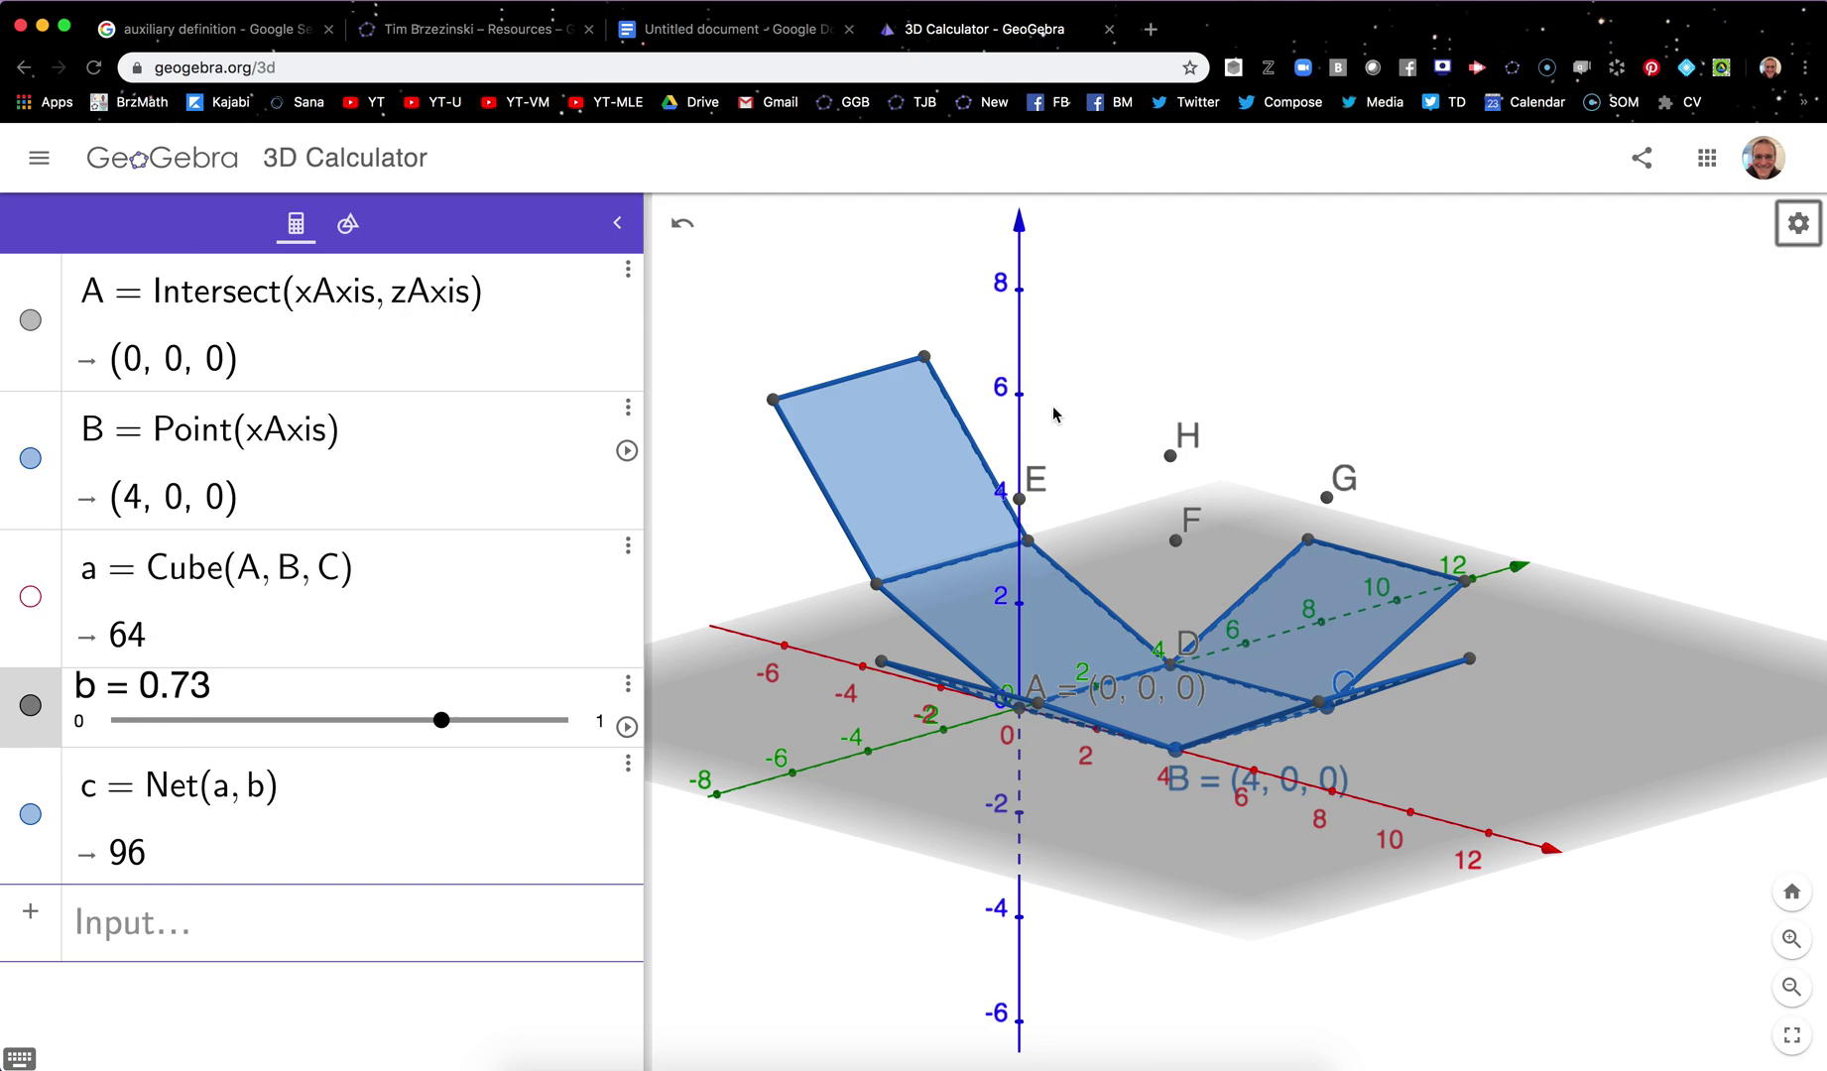
pyautogui.click(1178, 544)
# Hide vertices F, H and E by unchecking Show Object in their settings
pyautogui.rightClick(1181, 548)
pyautogui.click(1280, 709)
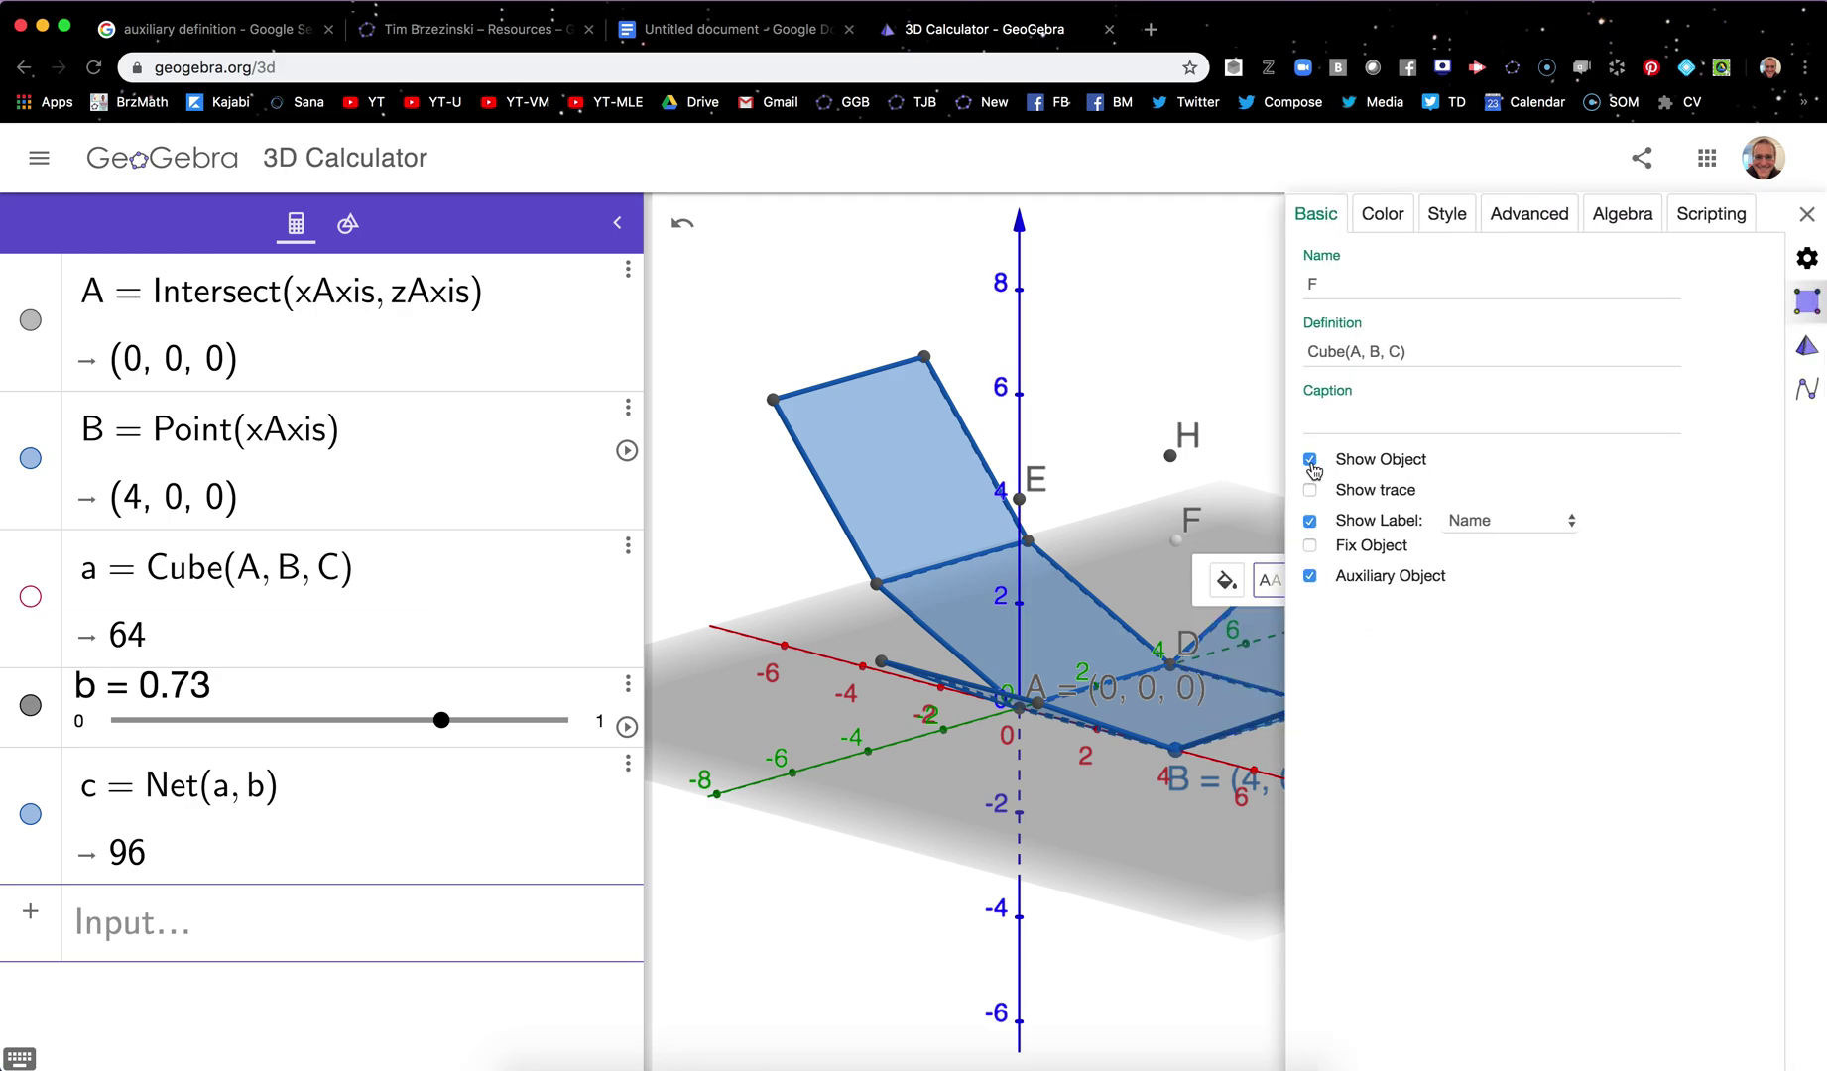
pyautogui.click(1311, 460)
pyautogui.click(1170, 457)
pyautogui.click(1310, 460)
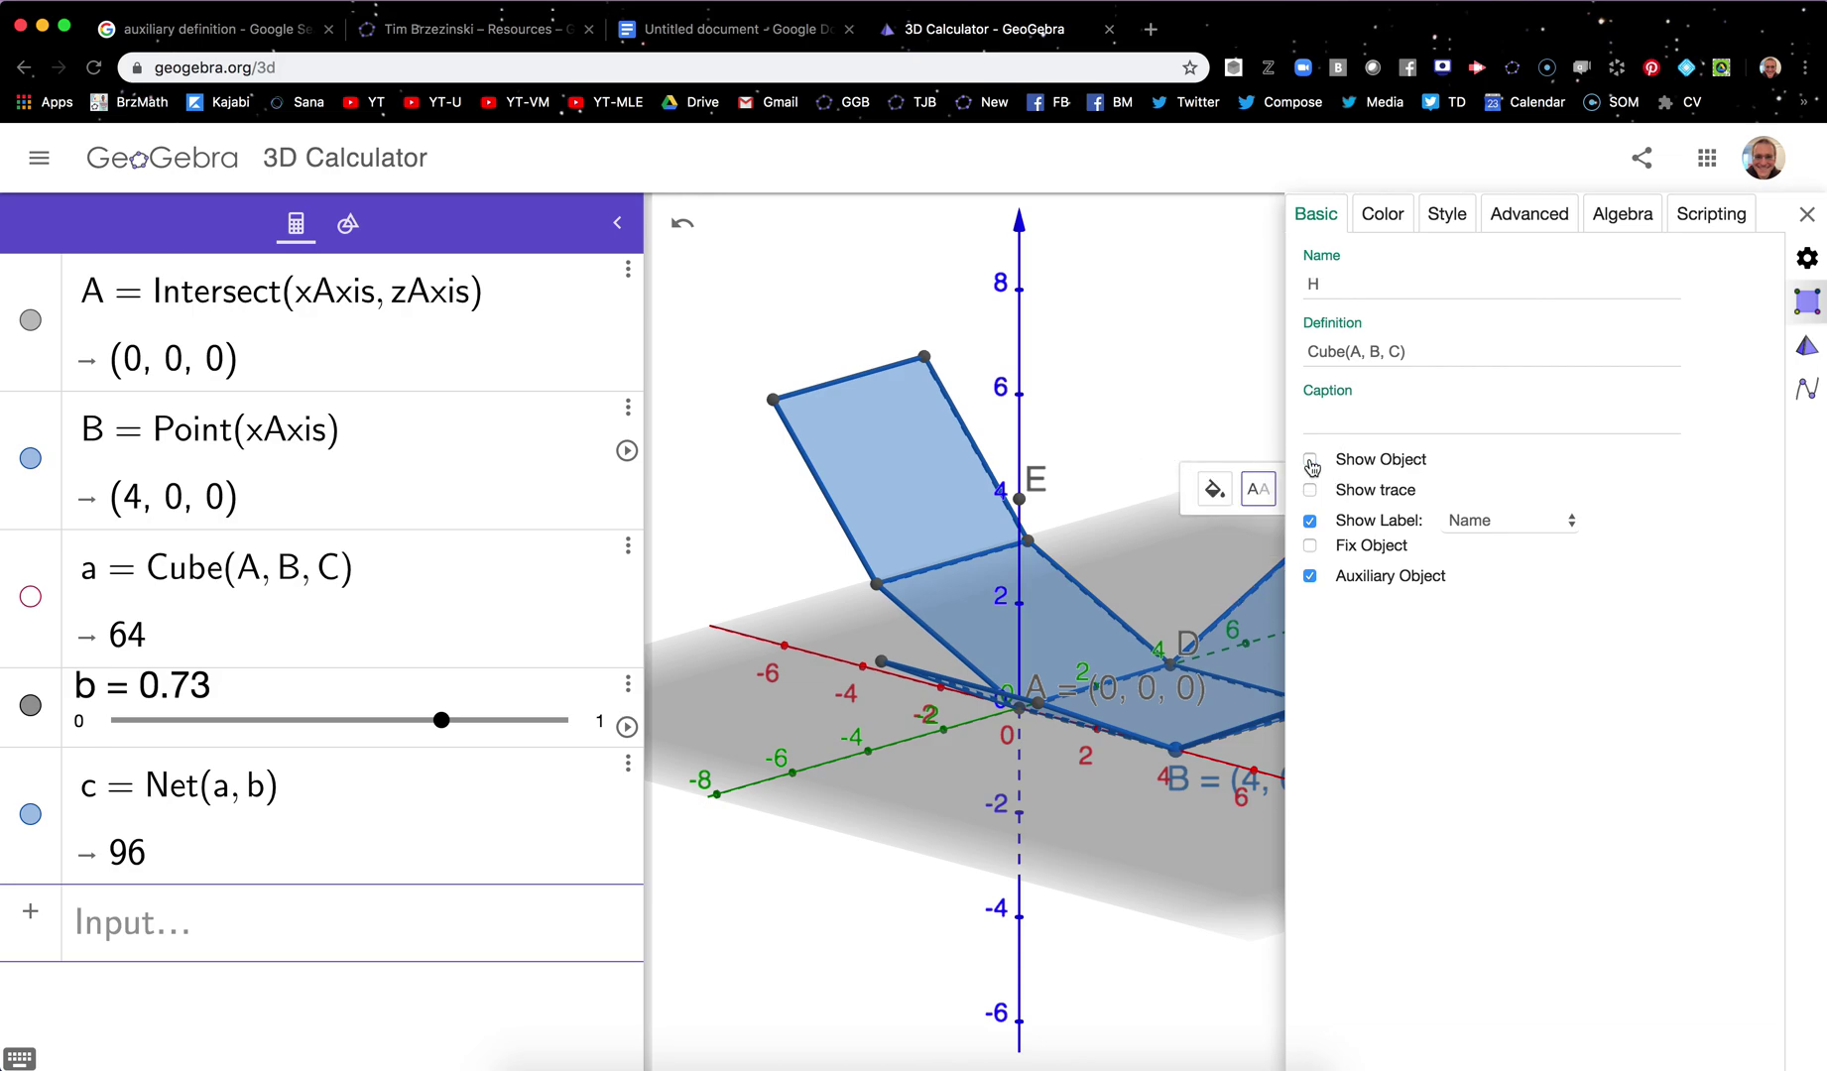
pyautogui.click(1024, 492)
pyautogui.click(1310, 460)
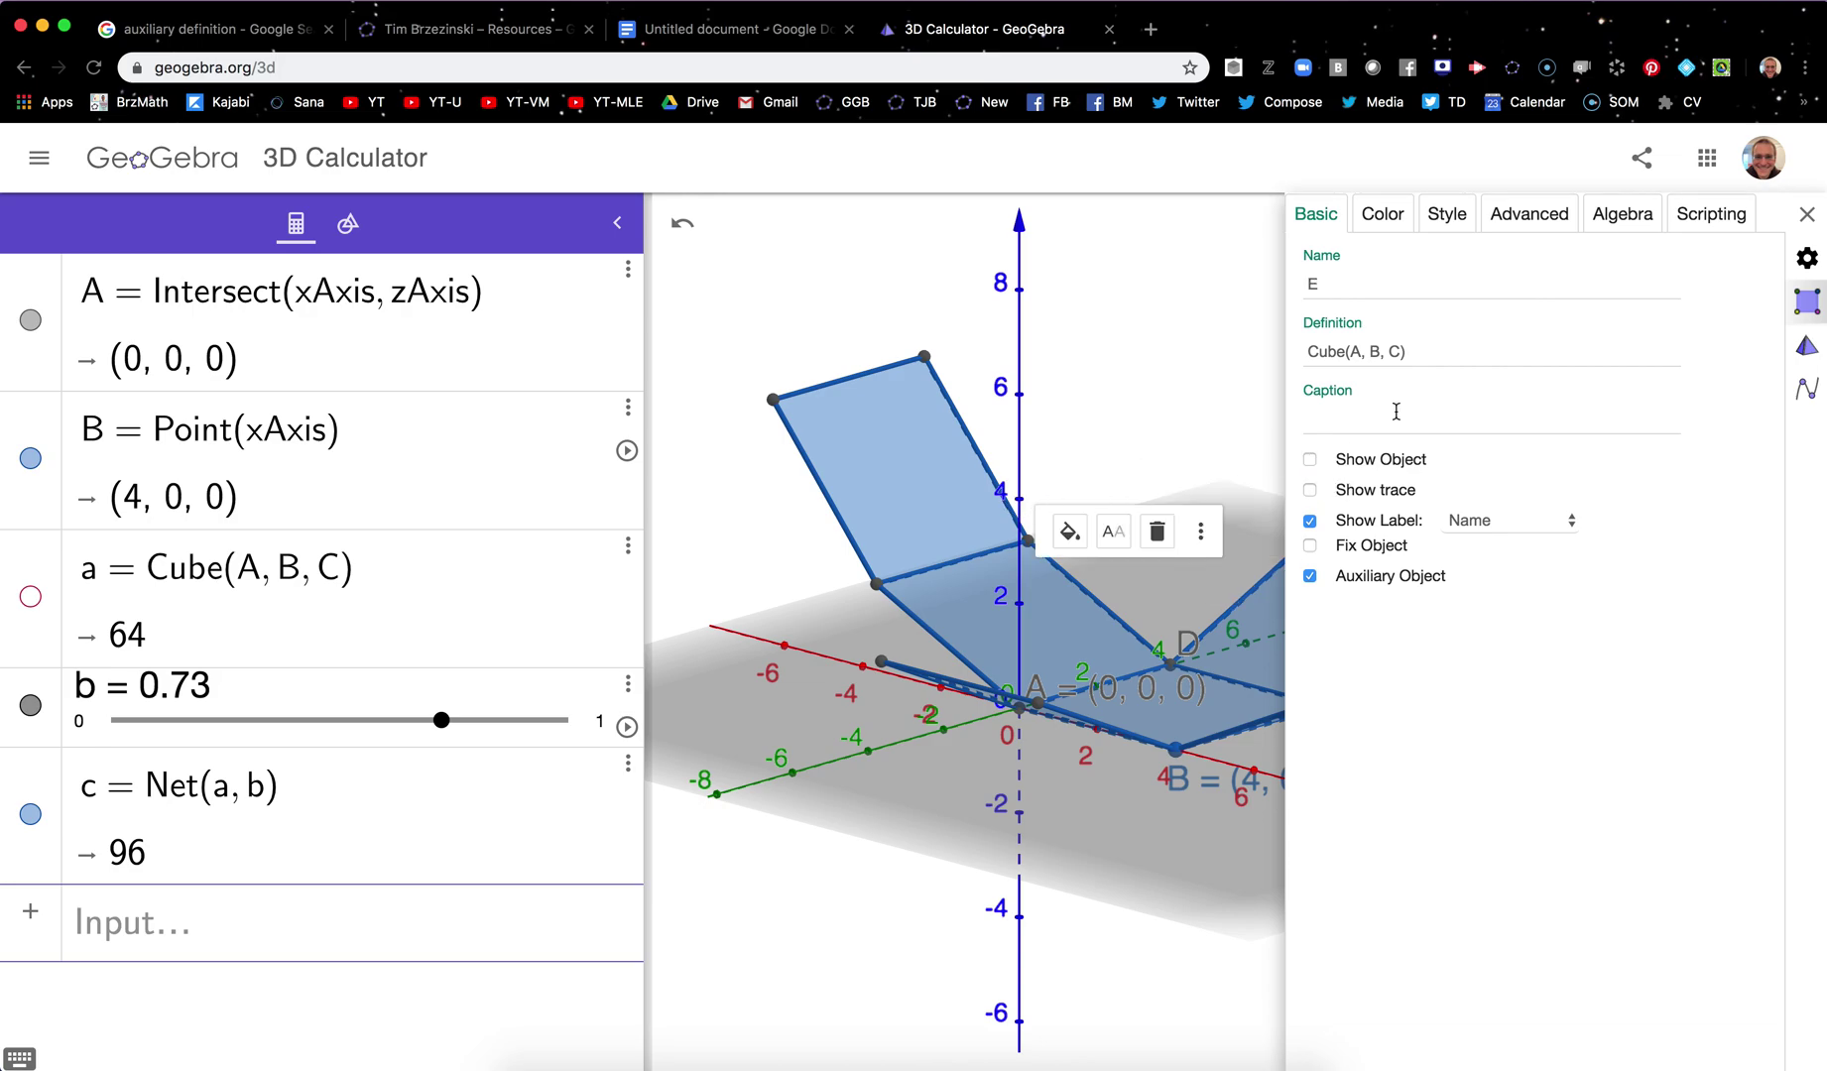
pyautogui.click(1806, 214)
# Hide vertex G by unchecking Show Object in its settings
pyautogui.click(1326, 499)
pyautogui.rightClick(1326, 498)
pyautogui.click(1379, 659)
pyautogui.click(1310, 461)
pyautogui.click(1806, 214)
# Turn off point A's name and coordinate value labels
pyautogui.moveTo(1317, 385); pyautogui.dragTo(1318, 401)
pyautogui.moveTo(725, 485)
pyautogui.mouseDown()
pyautogui.moveTo(742, 448)
pyautogui.moveTo(734, 464)
pyautogui.mouseUp()
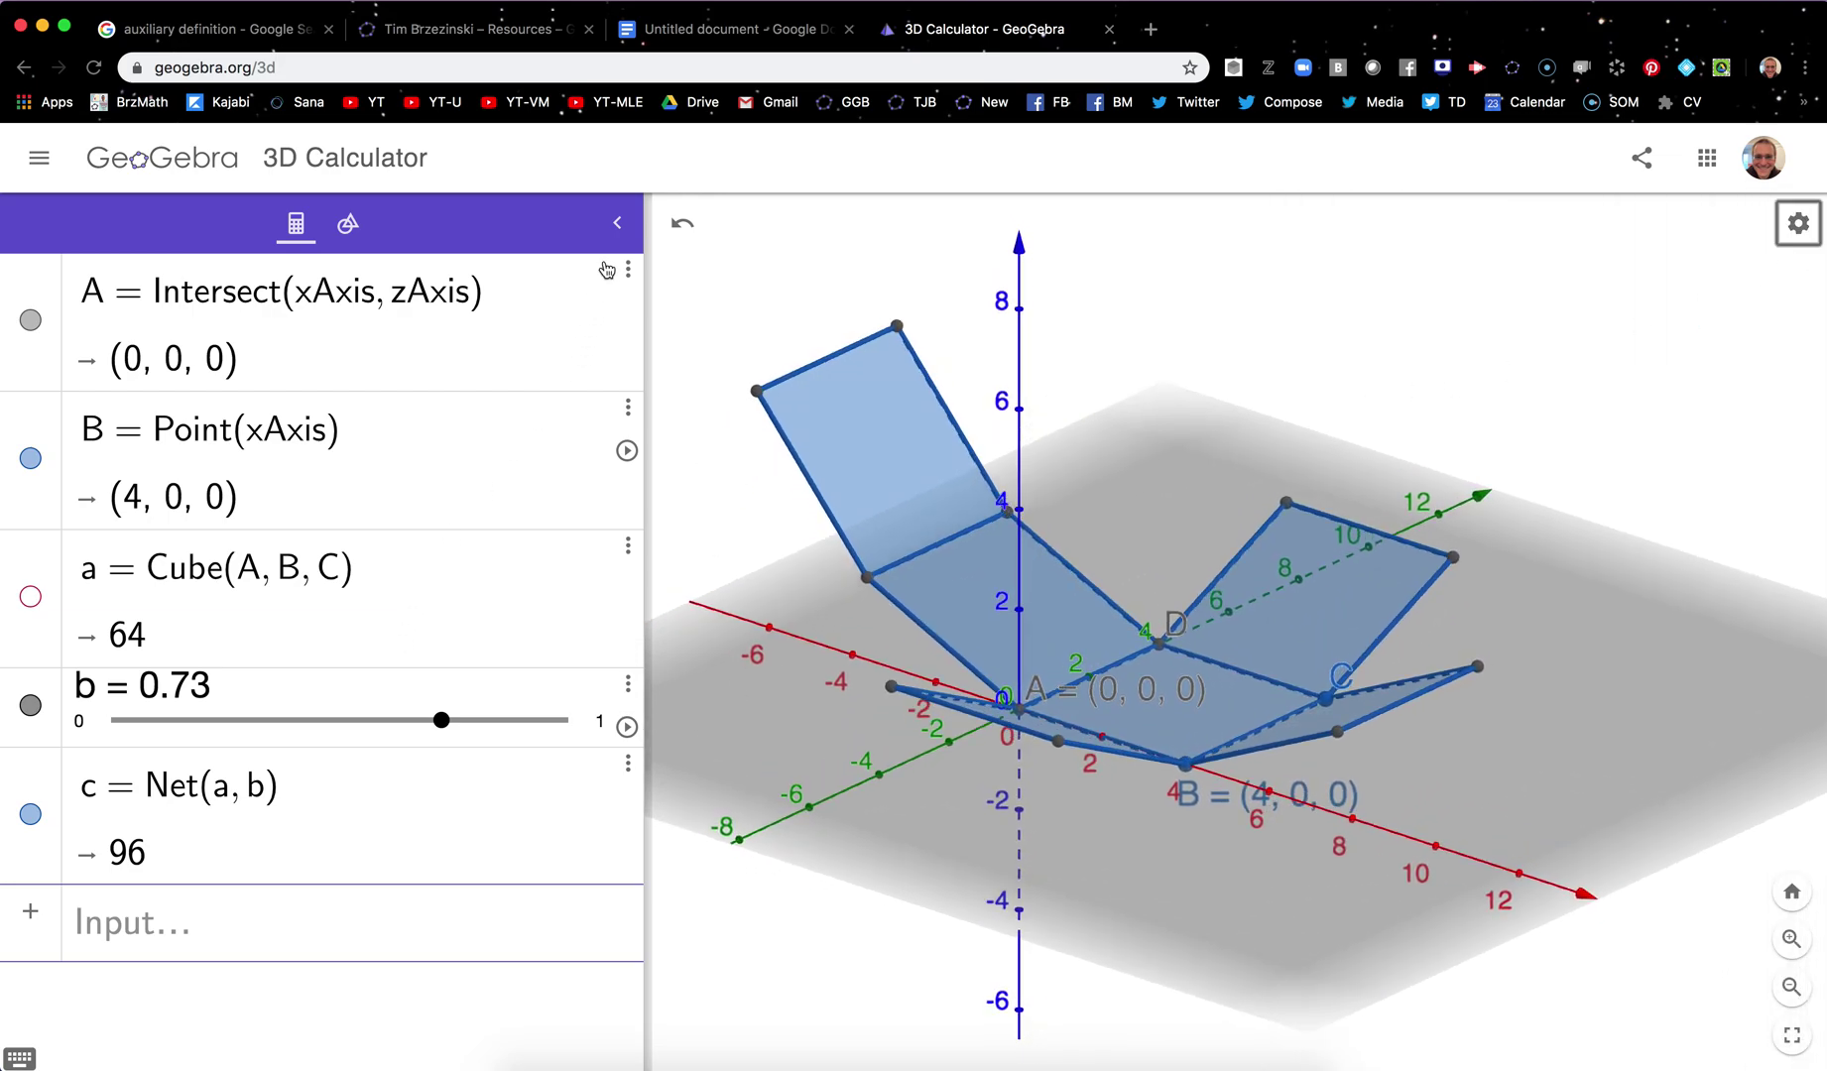
pyautogui.click(1117, 697)
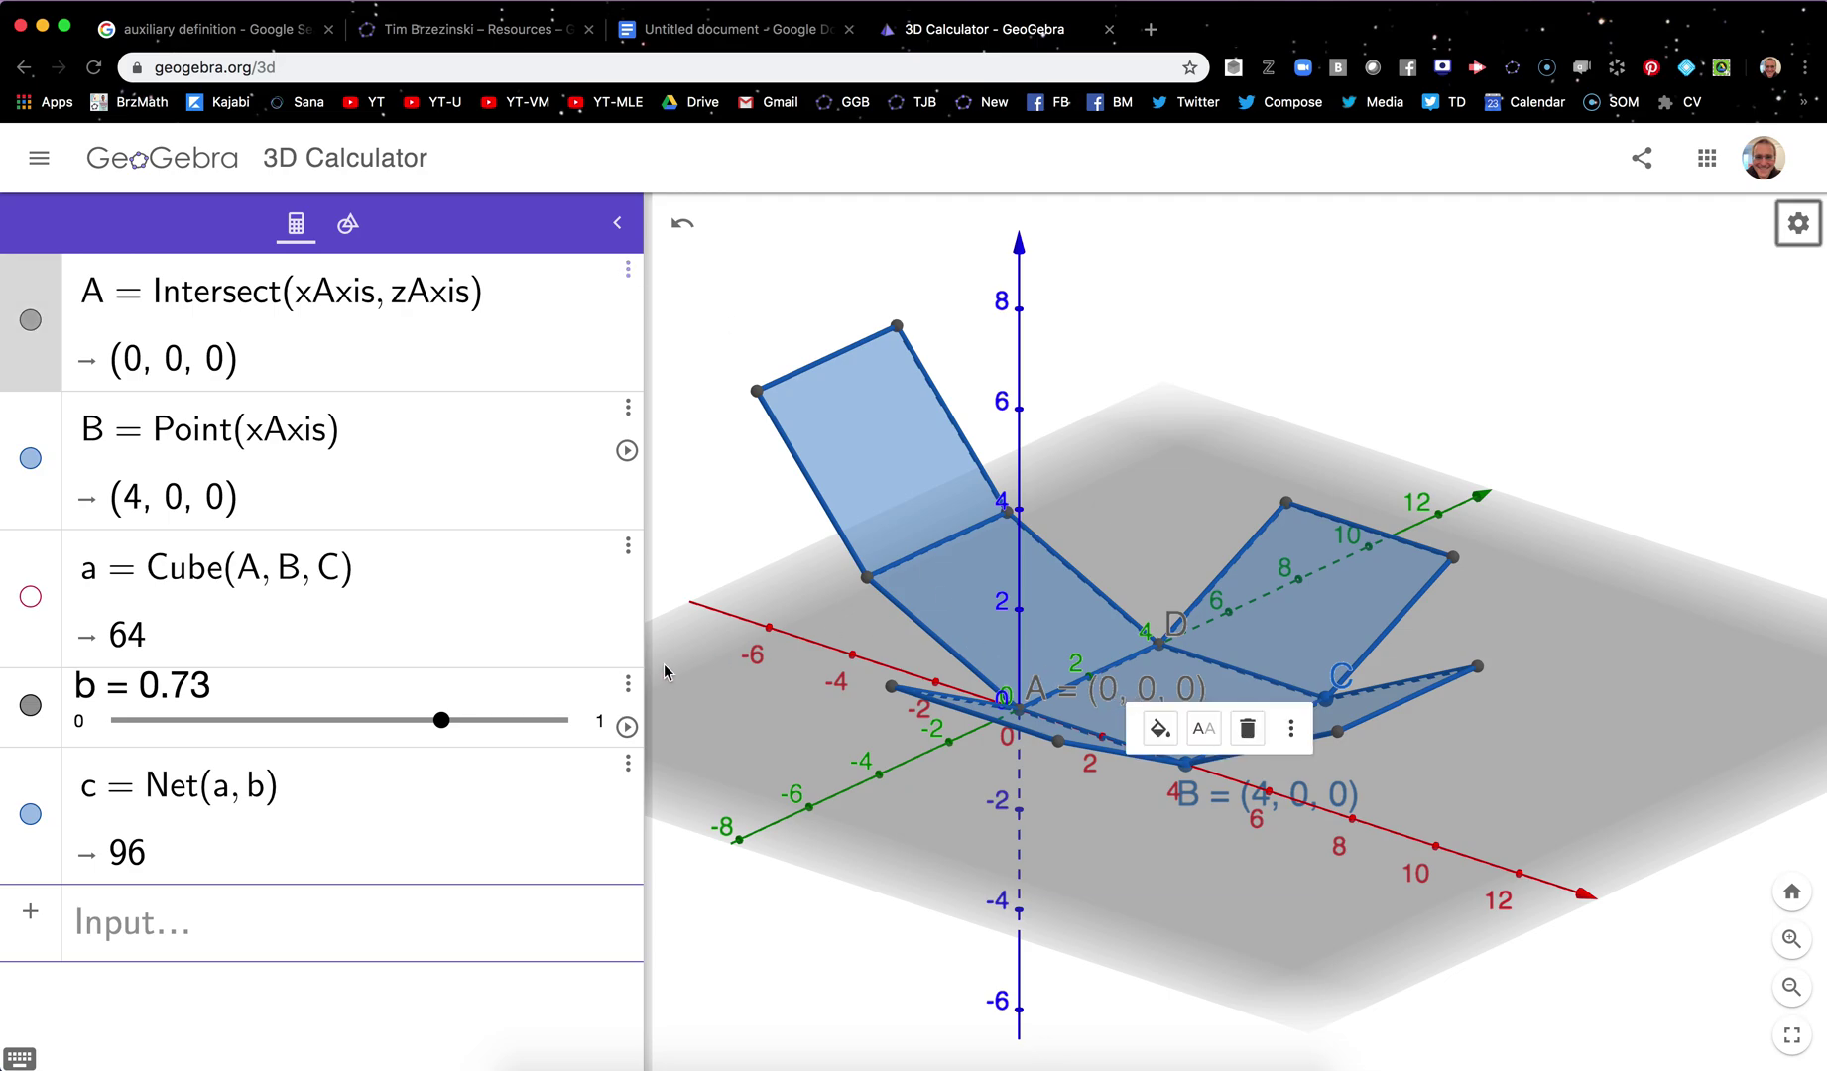
pyautogui.click(751, 677)
pyautogui.click(1023, 708)
pyautogui.click(1109, 741)
pyautogui.click(1140, 828)
pyautogui.click(1146, 861)
pyautogui.click(1387, 744)
# Turn off point B's name and value labels, and set slider b to 0.45
pyautogui.click(1189, 763)
pyautogui.click(1319, 796)
pyautogui.click(1336, 881)
pyautogui.click(1338, 917)
pyautogui.click(1175, 947)
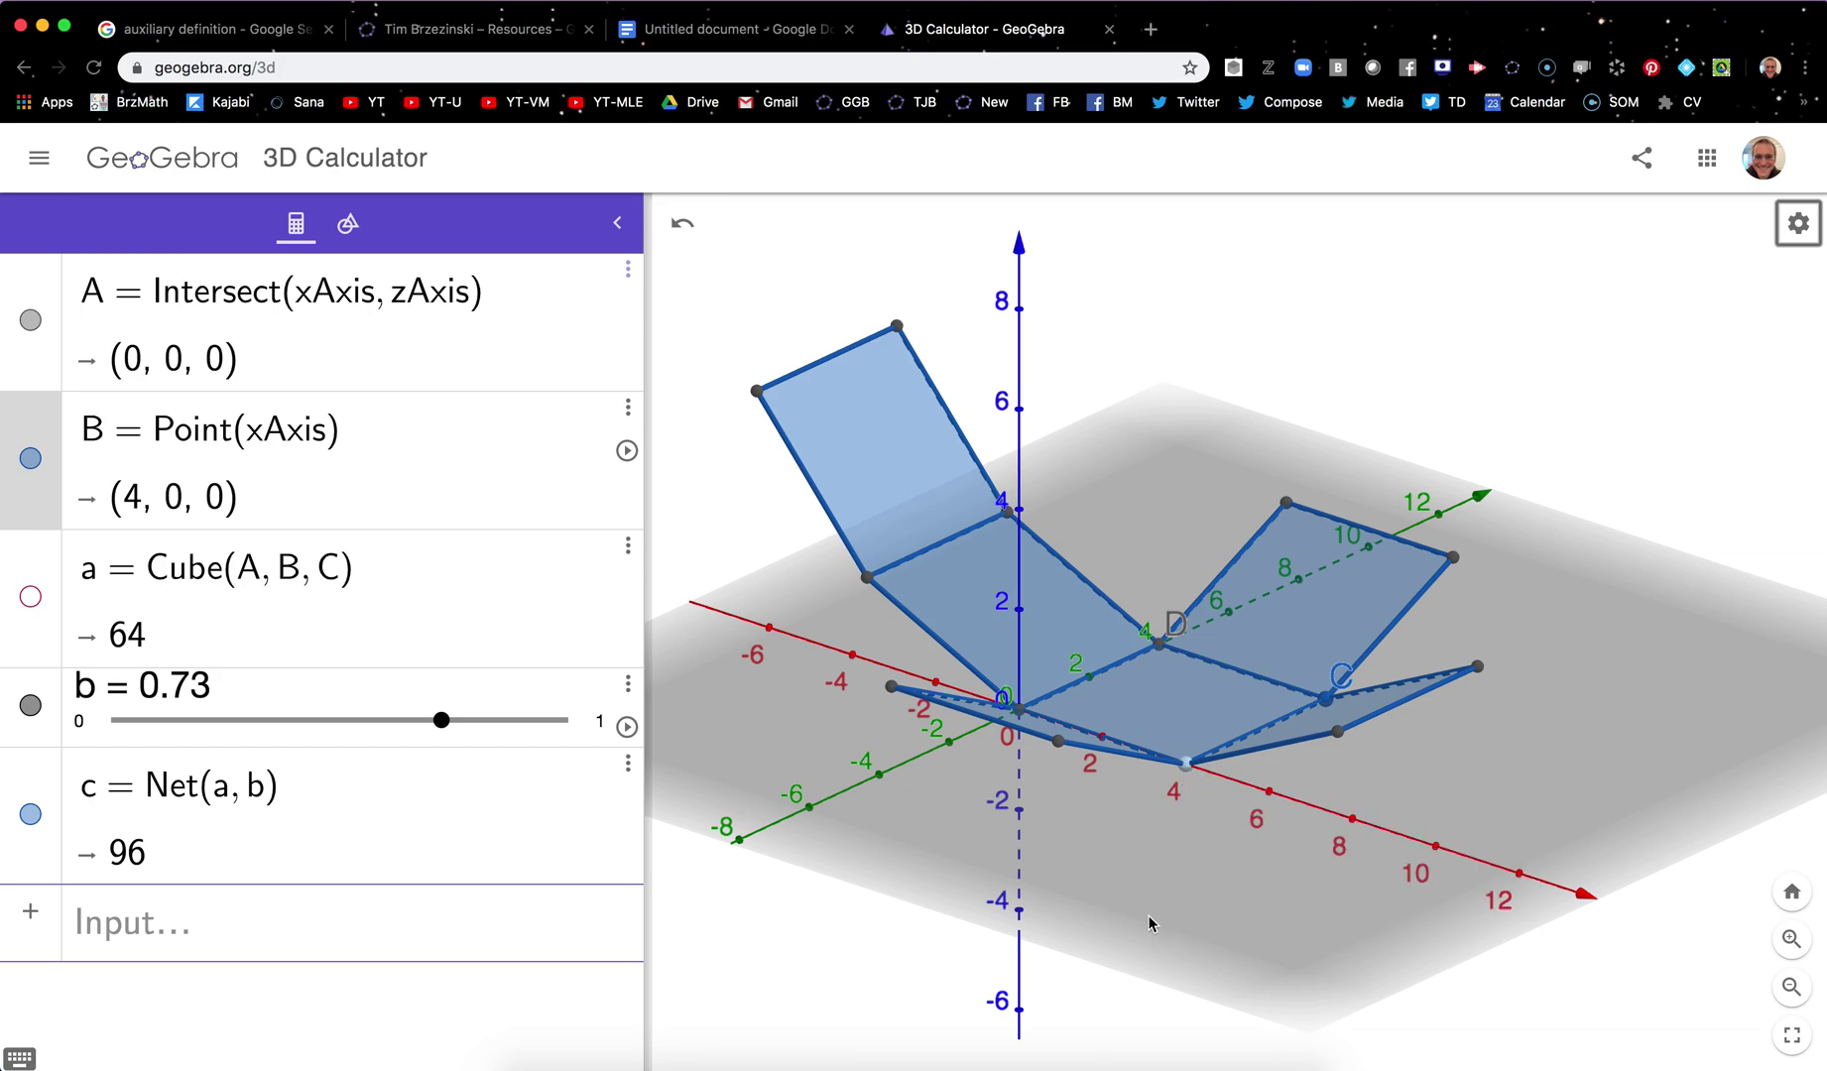
pyautogui.moveTo(441, 720); pyautogui.dragTo(317, 720)
# Show one net edge's length value 4 and colour that edge dark grey
pyautogui.click(1046, 649)
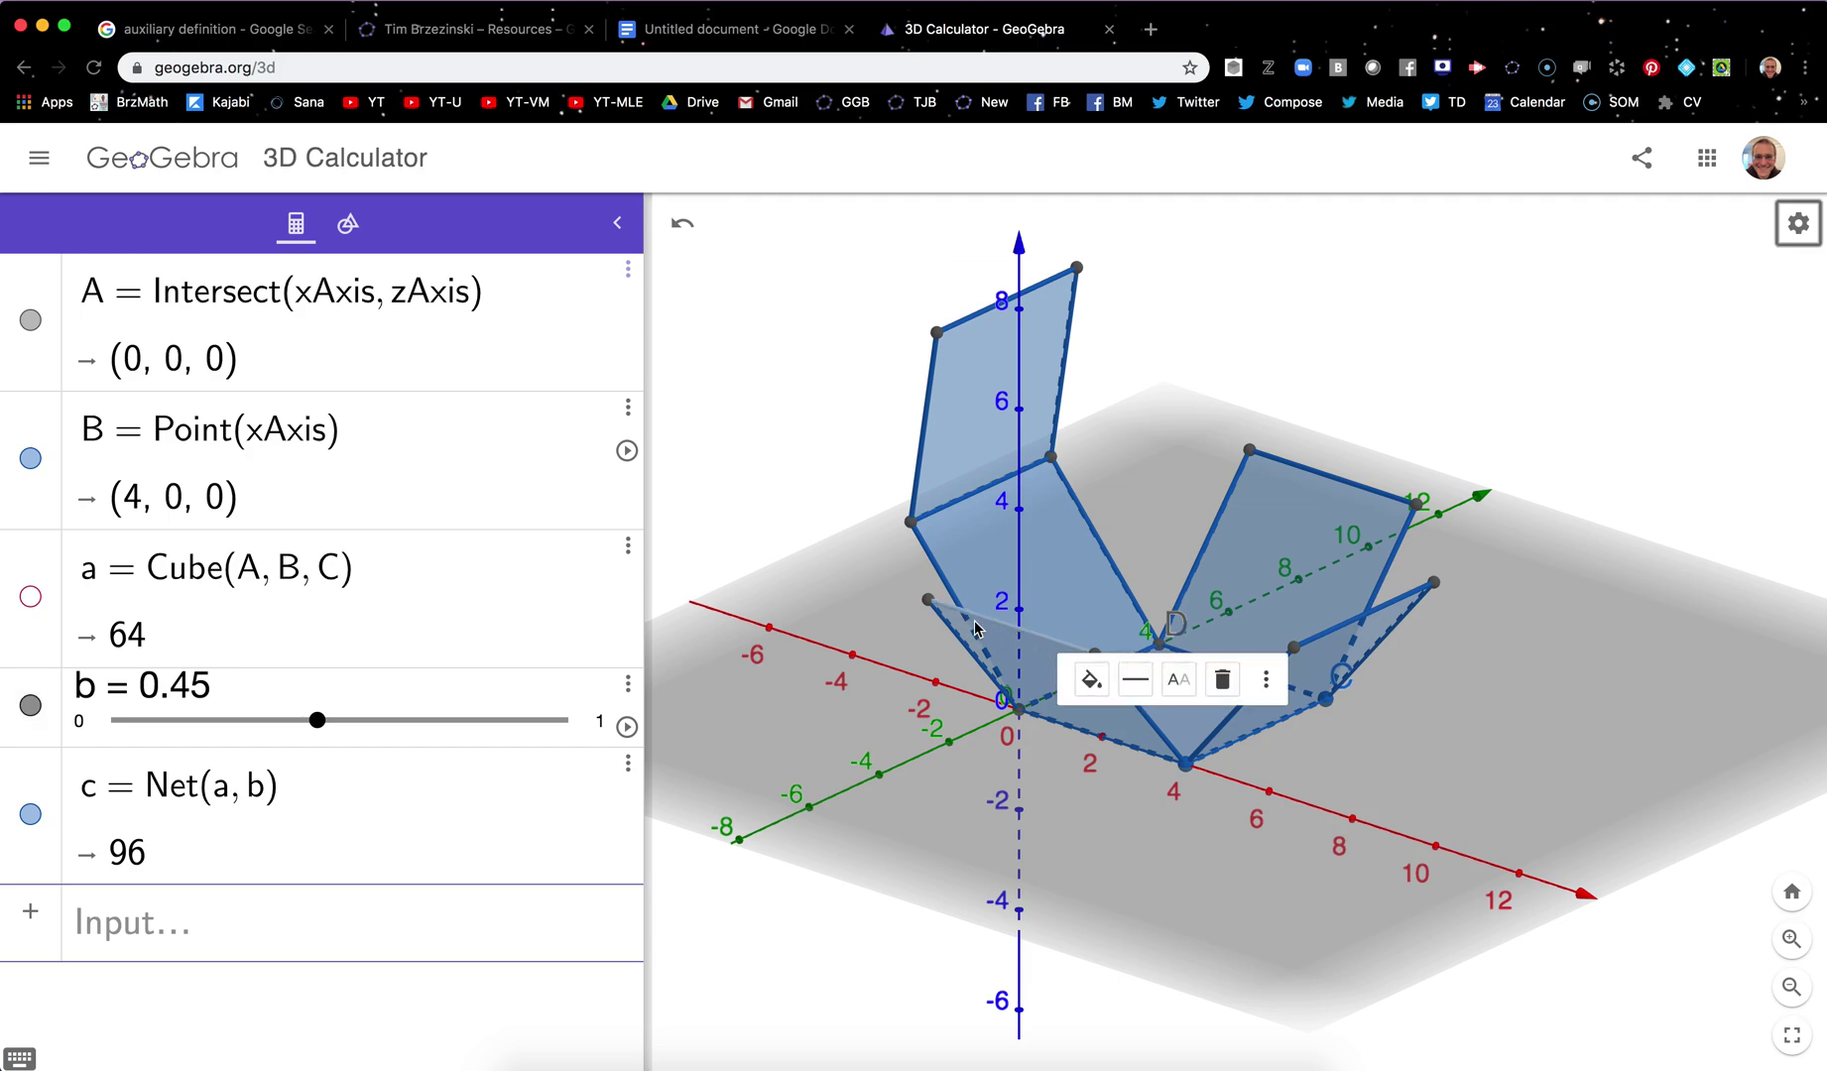
pyautogui.click(871, 958)
pyautogui.click(1055, 643)
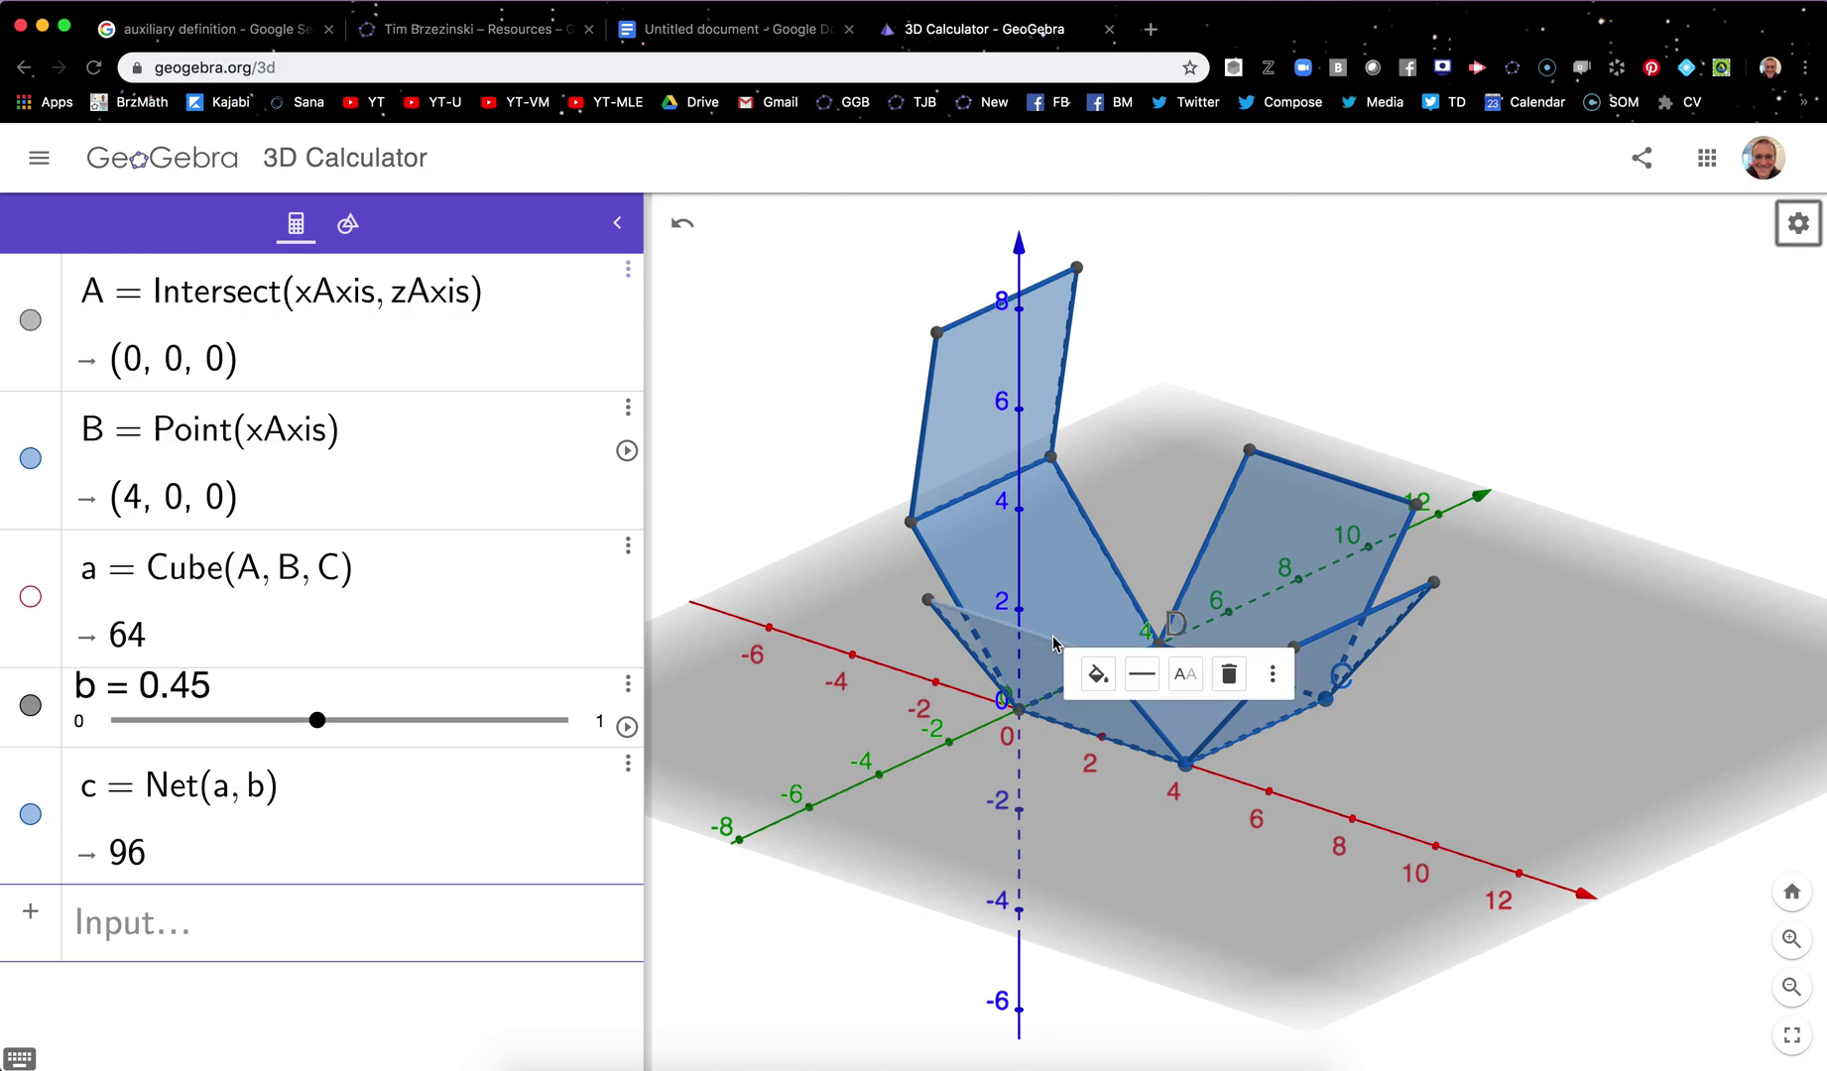
pyautogui.click(1187, 677)
pyautogui.click(1222, 794)
pyautogui.click(1097, 675)
pyautogui.click(1097, 674)
pyautogui.click(1134, 746)
pyautogui.moveTo(889, 873)
pyautogui.mouseDown()
pyautogui.moveTo(836, 860)
pyautogui.moveTo(898, 893)
pyautogui.moveTo(901, 873)
pyautogui.mouseUp()
# Hide the axes, fold the net shut at b = 0, and open cube a's options
pyautogui.rightClick(1434, 749)
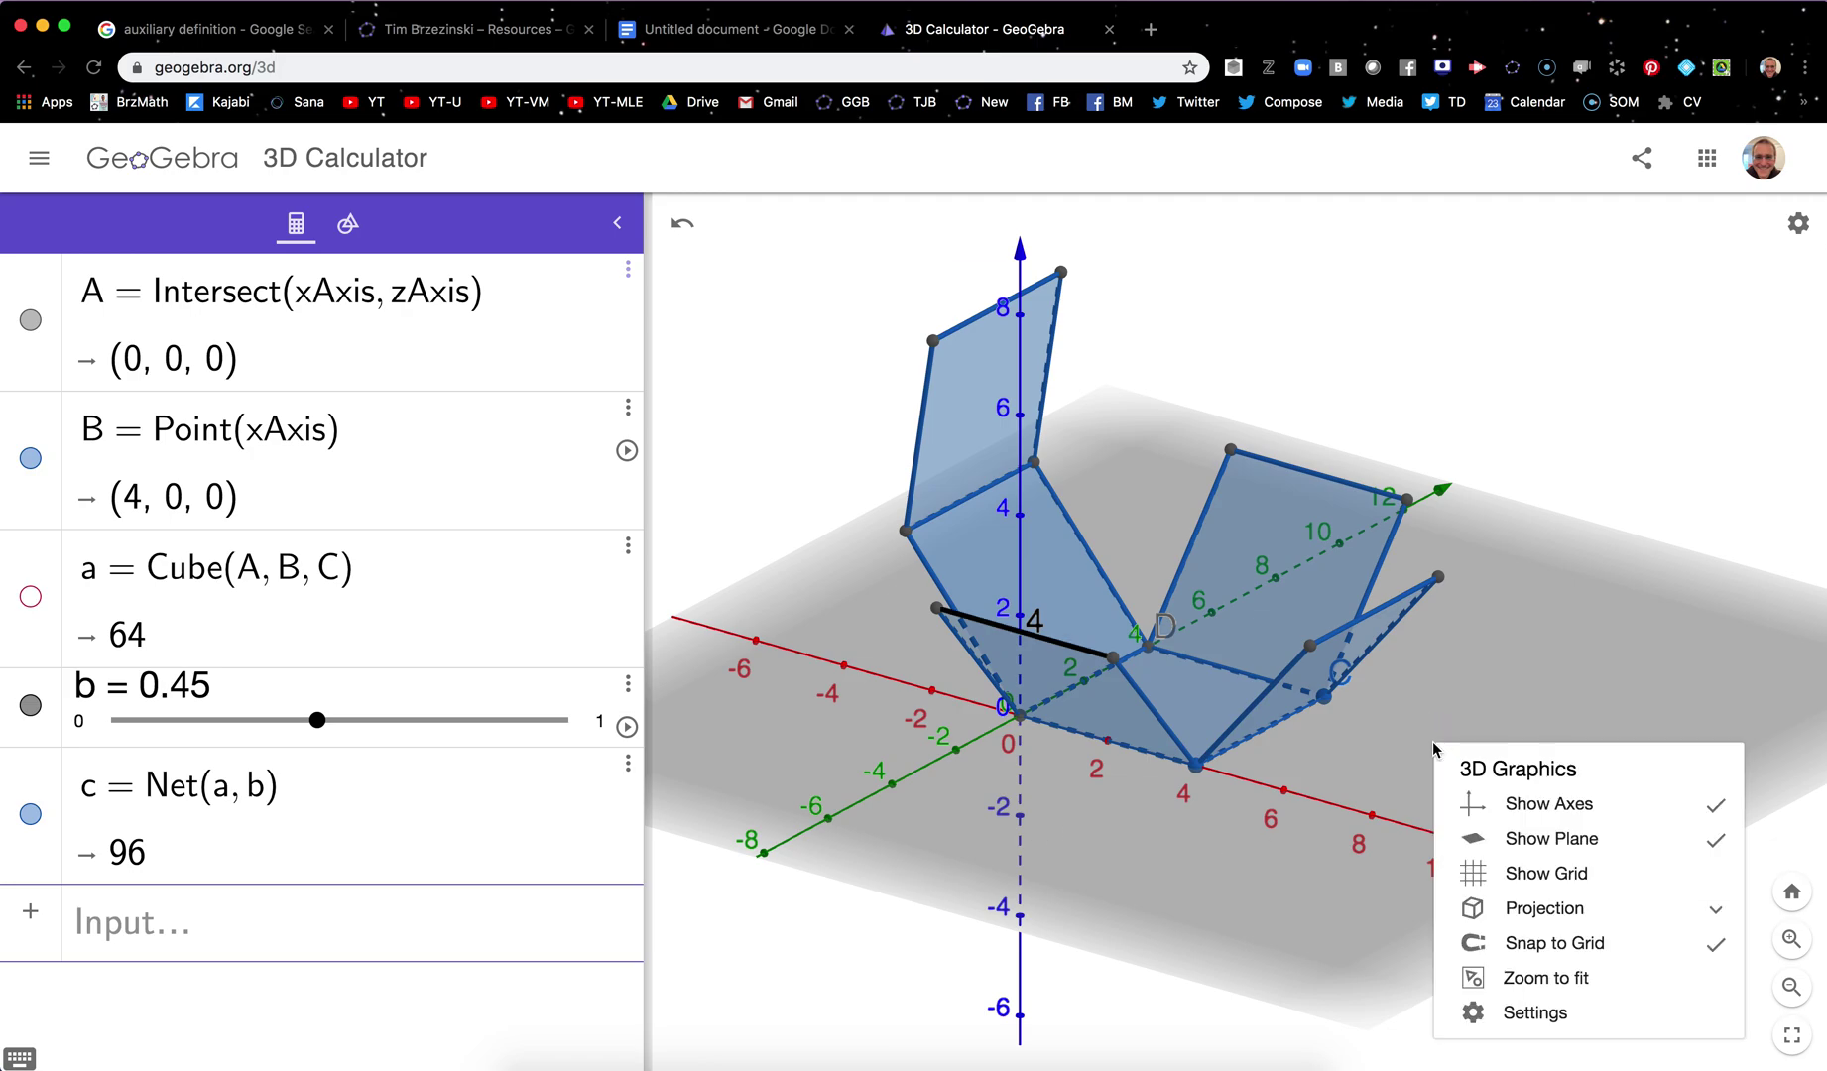
pyautogui.click(1528, 806)
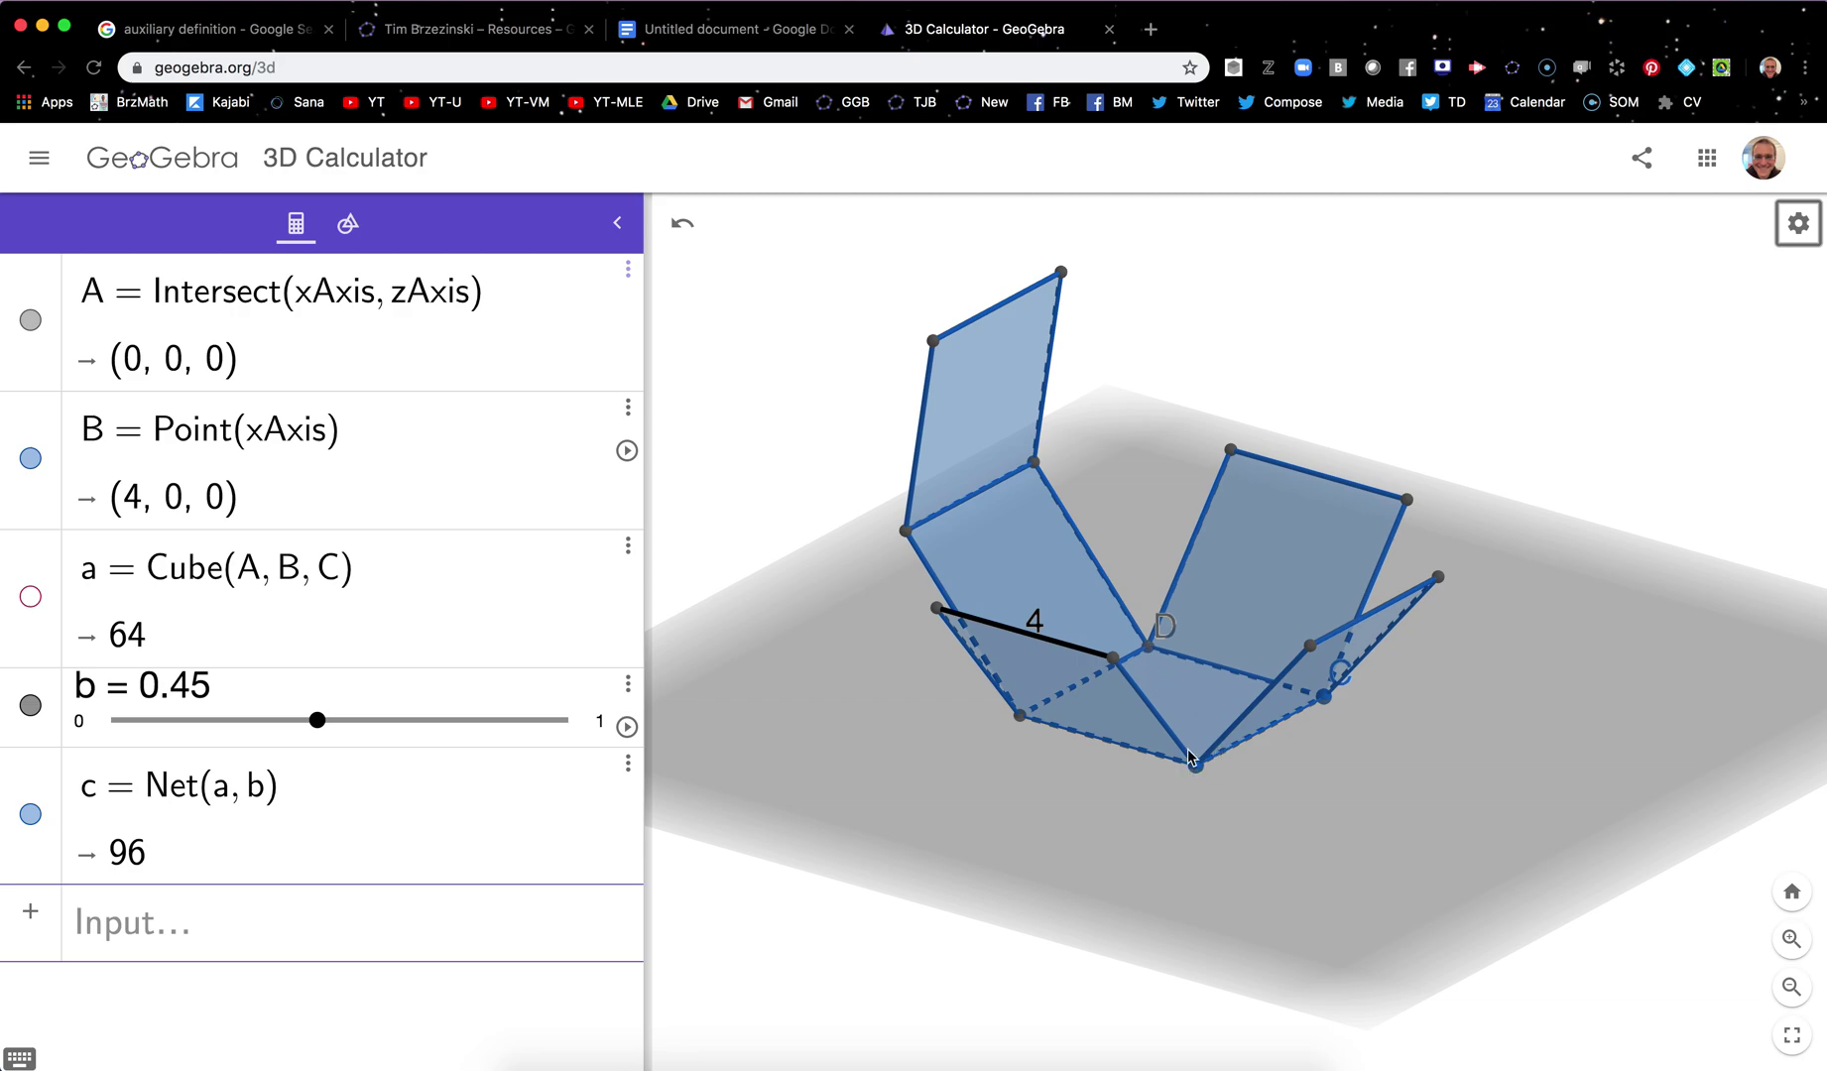
pyautogui.moveTo(1108, 664); pyautogui.dragTo(1160, 625)
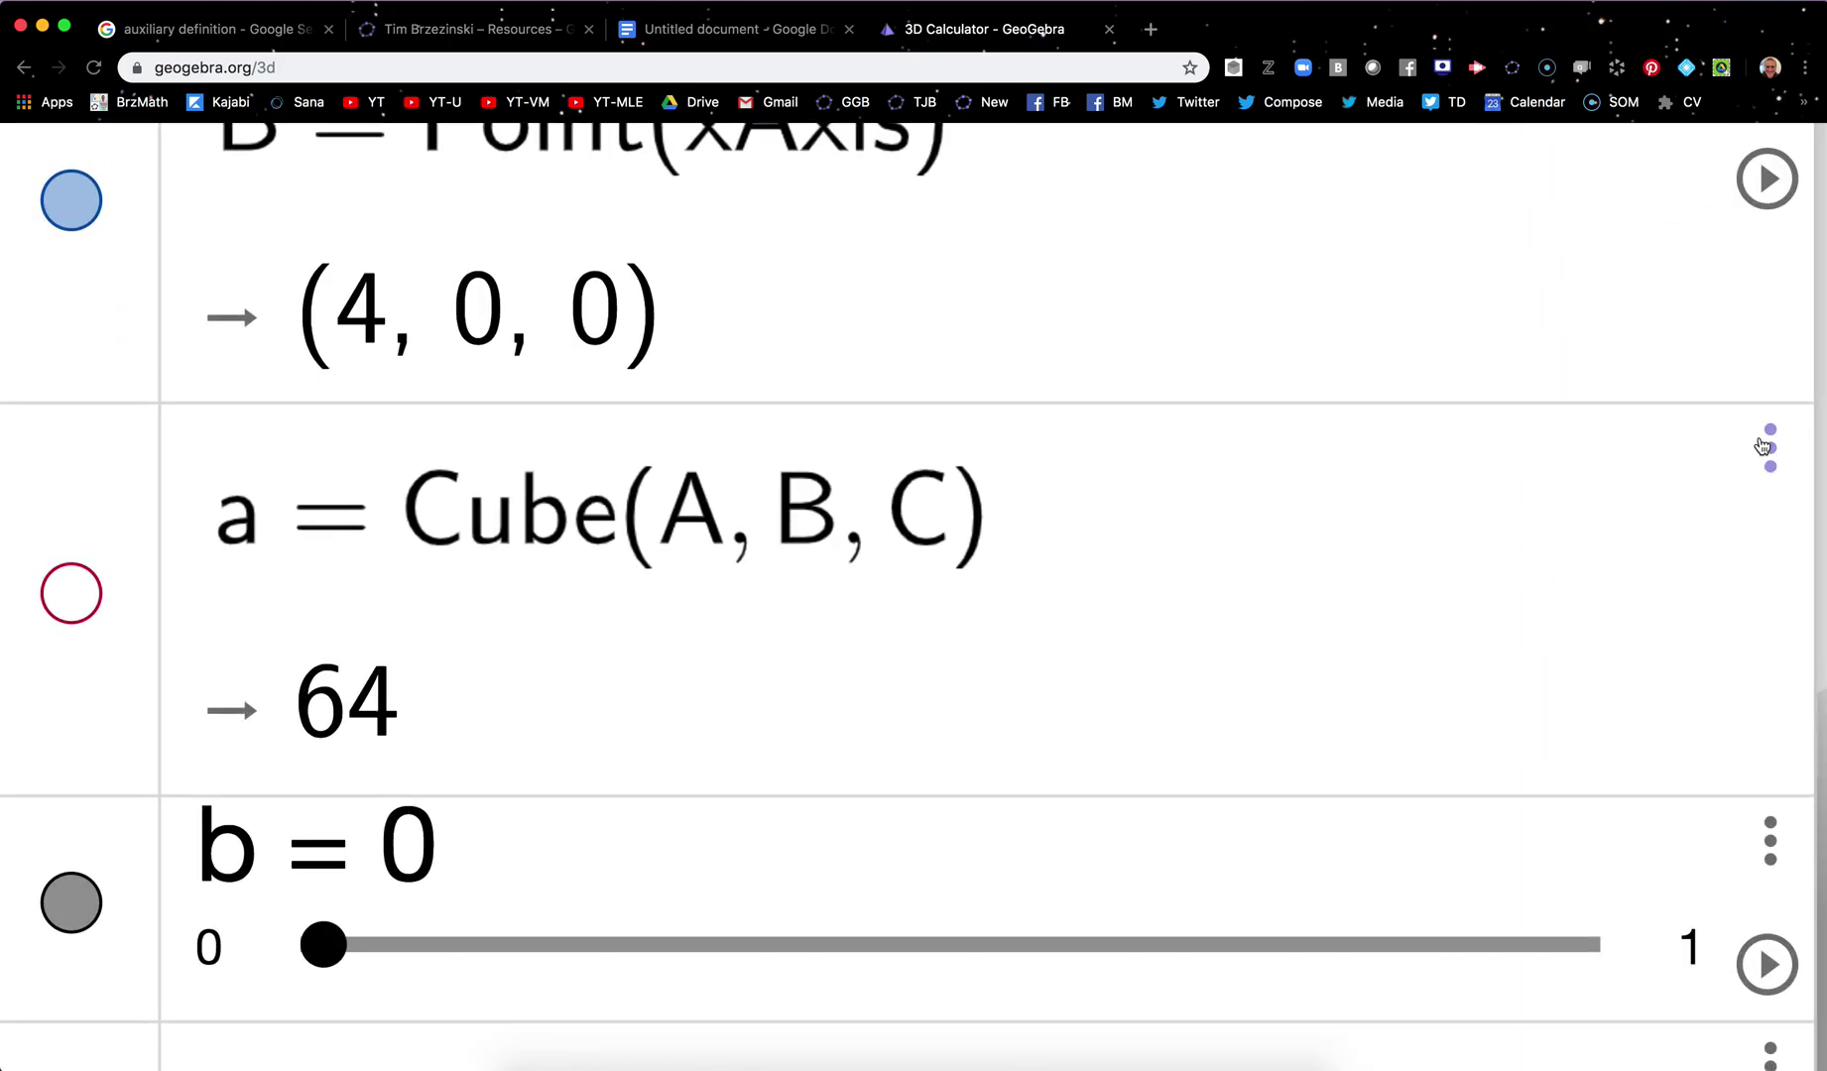
pyautogui.click(1768, 447)
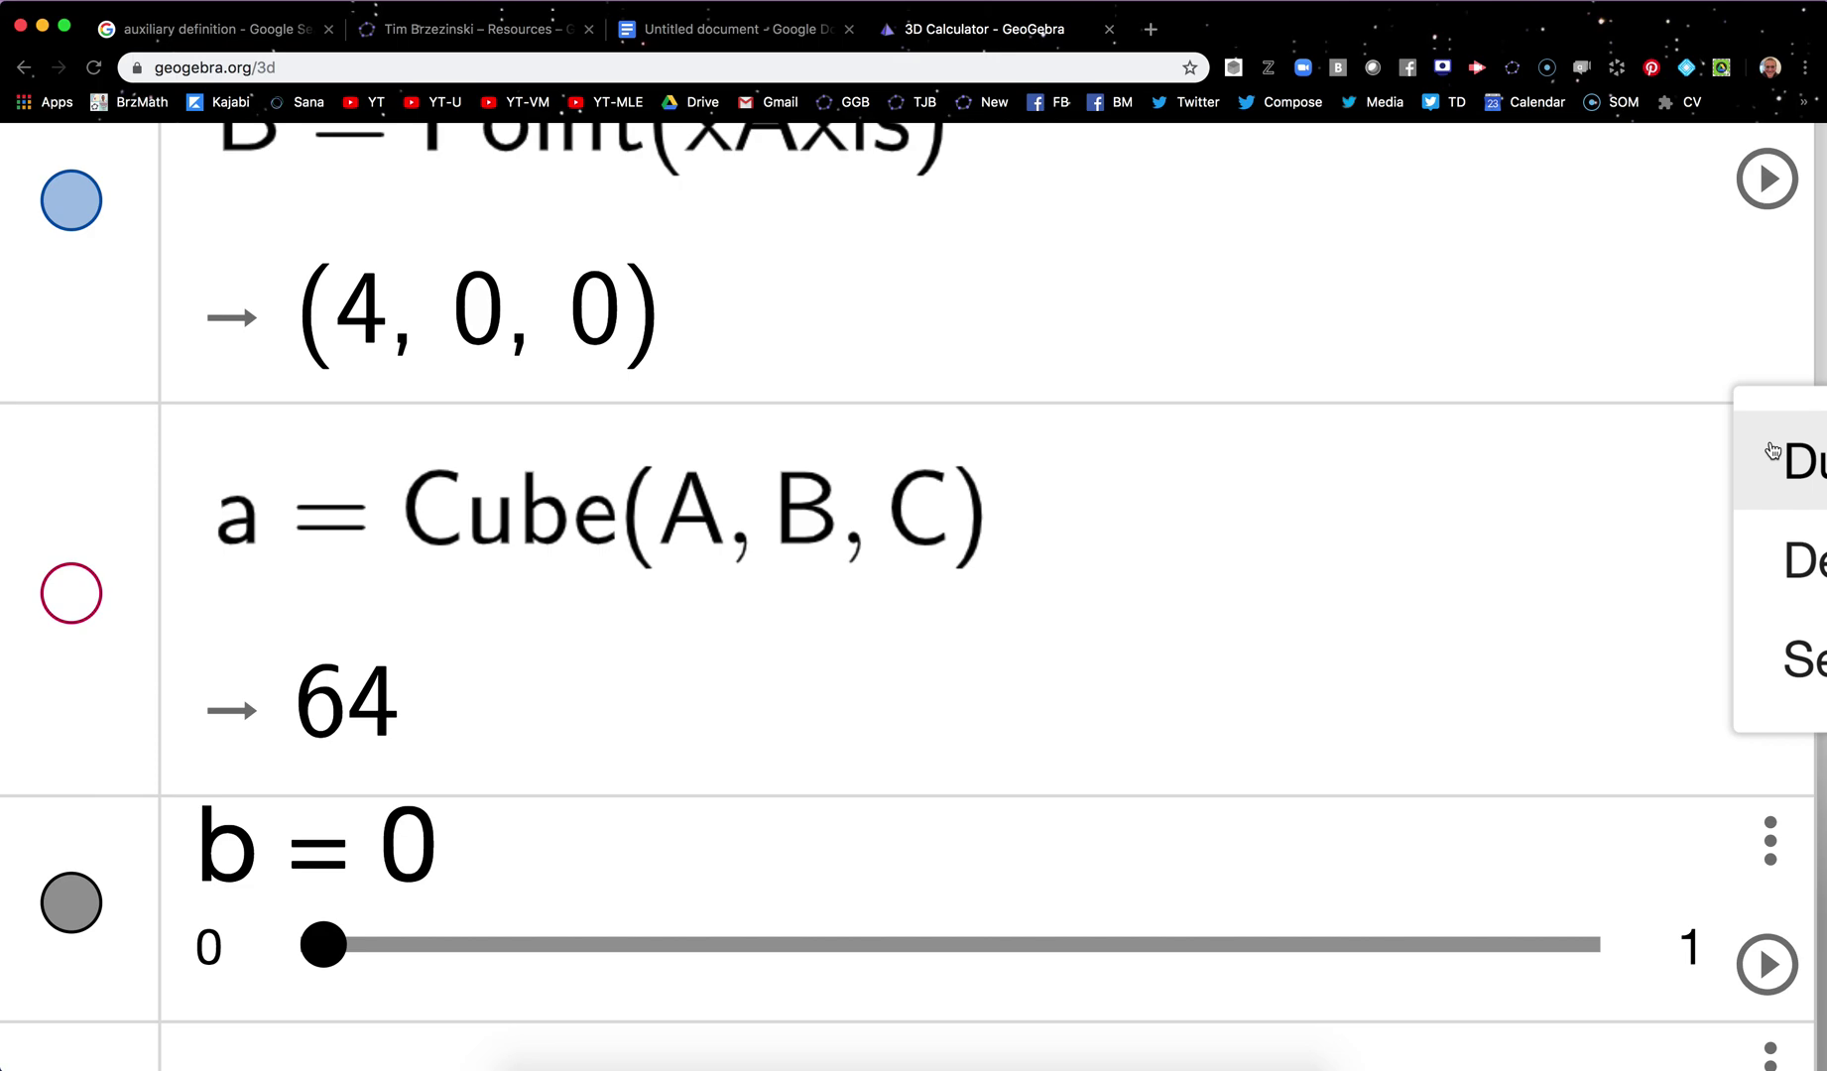
pyautogui.hscroll(6, 1770, 455)
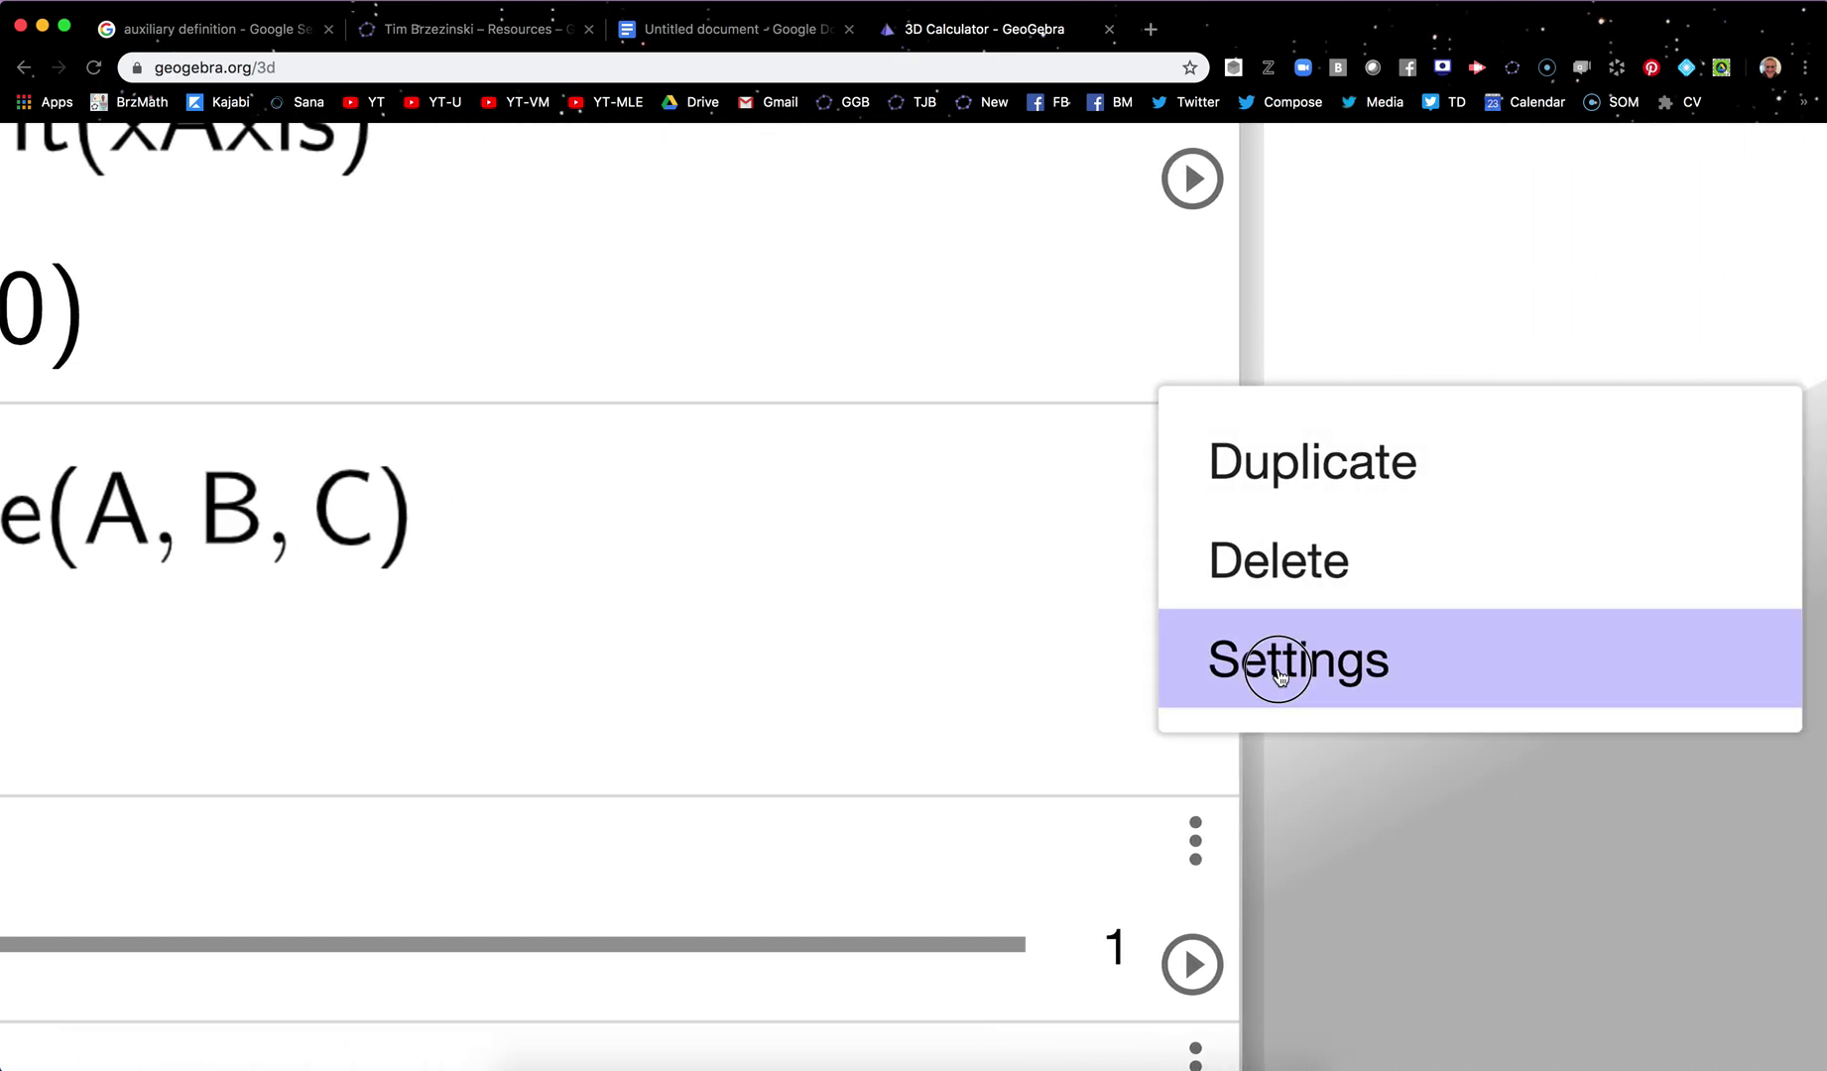
# Mark cube a = Cube(A, B, C) and net c = Net(a, b) as auxiliary objects
pyautogui.click(1276, 659)
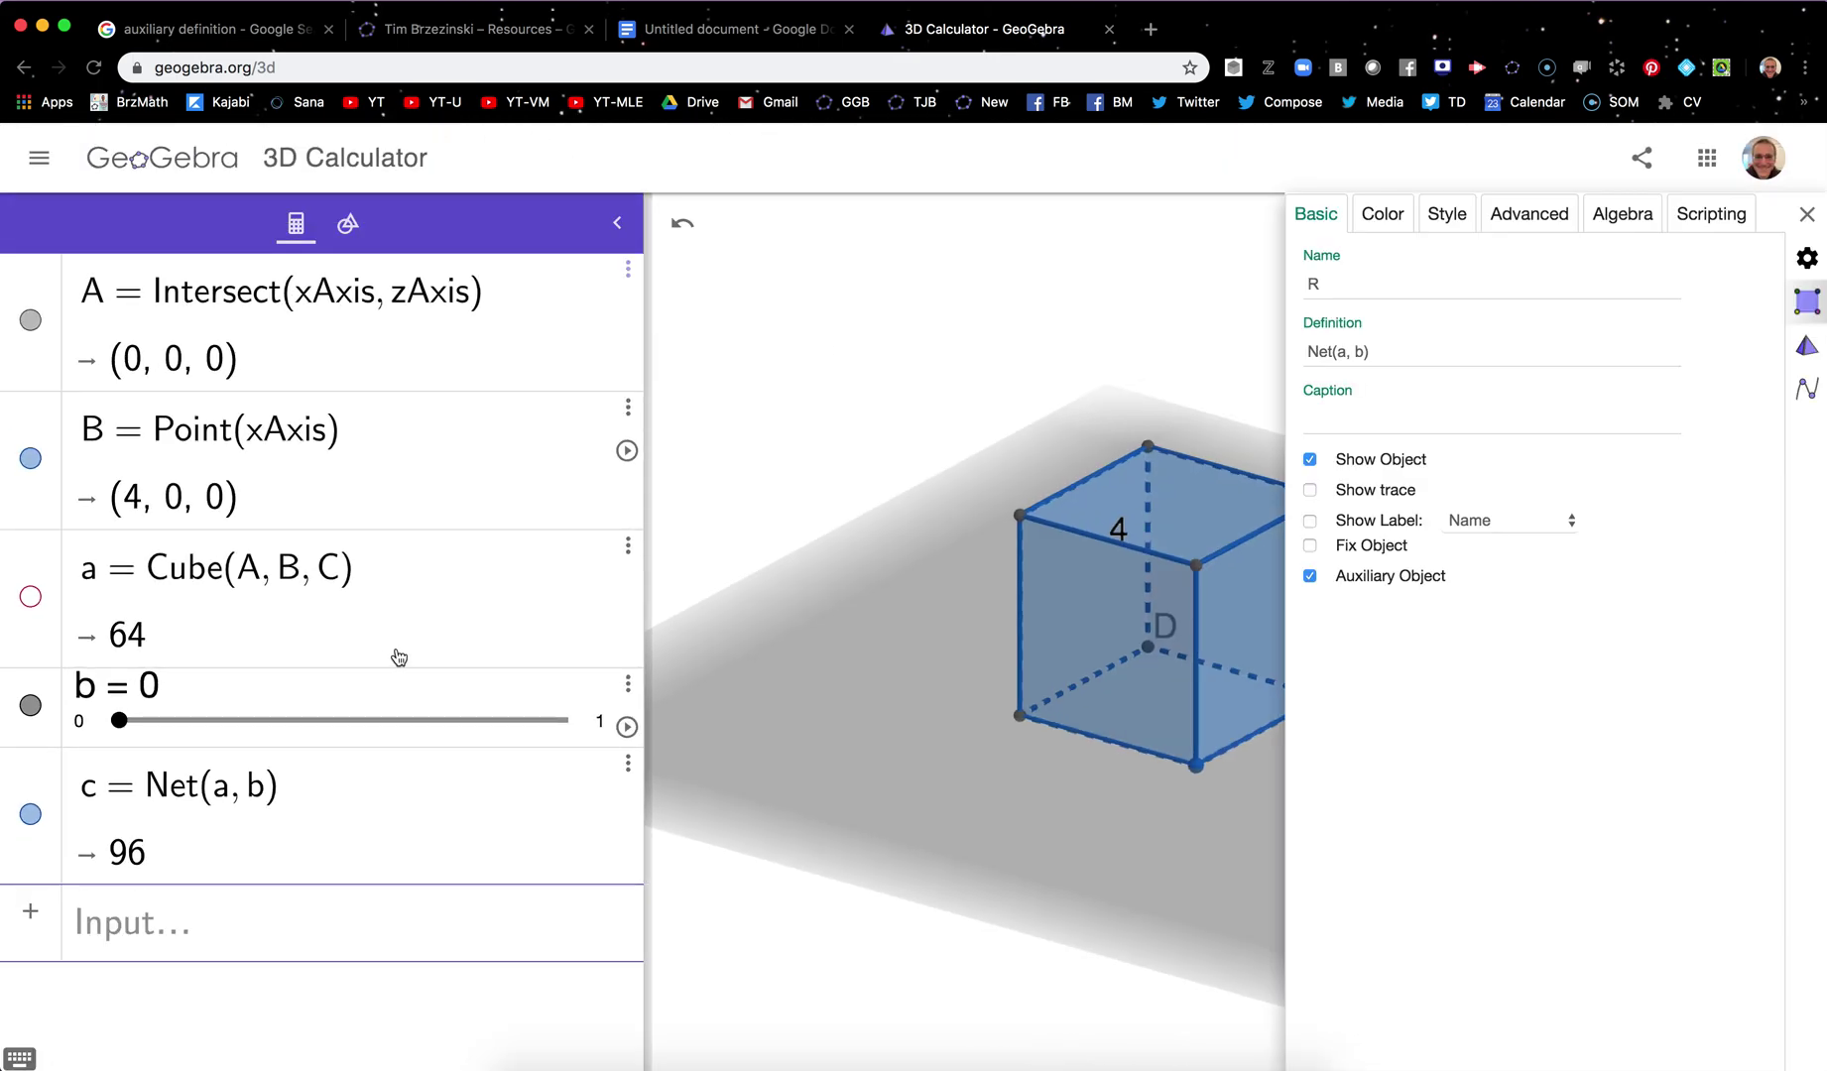
pyautogui.click(628, 546)
pyautogui.click(653, 633)
pyautogui.click(30, 633)
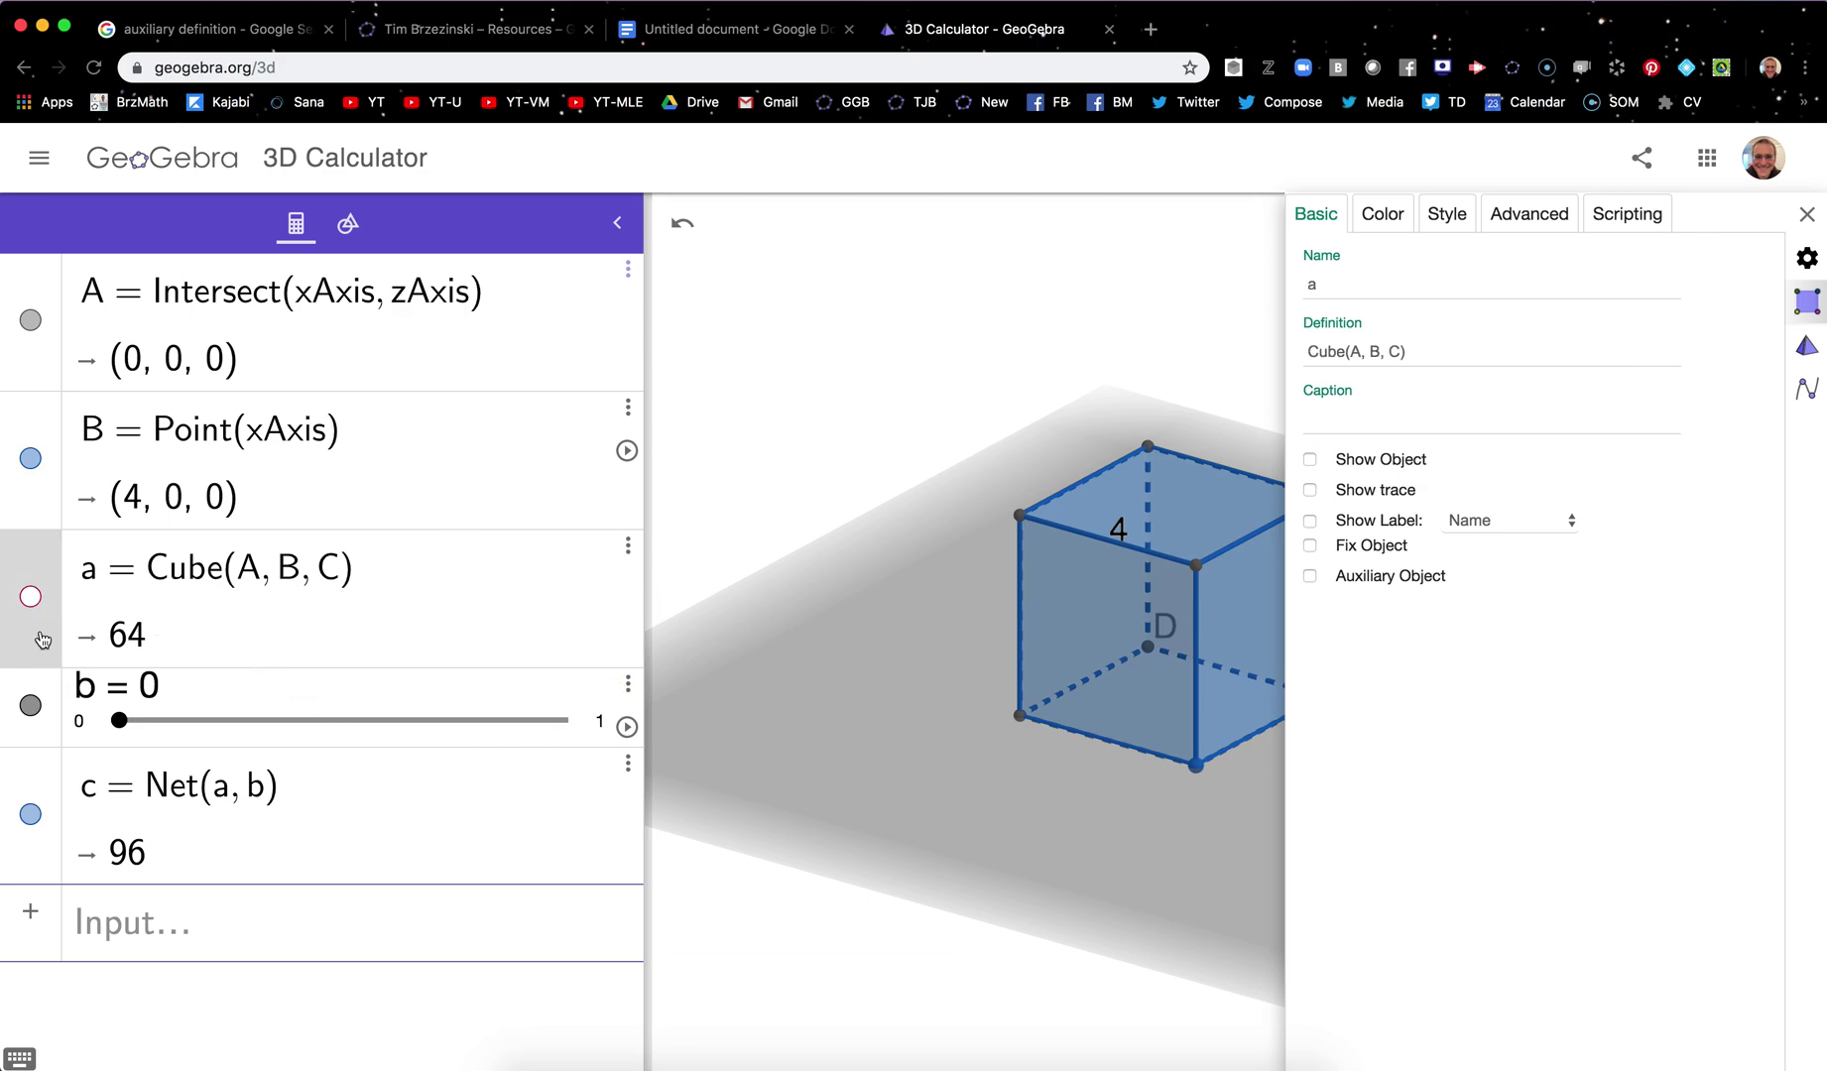
pyautogui.click(1310, 577)
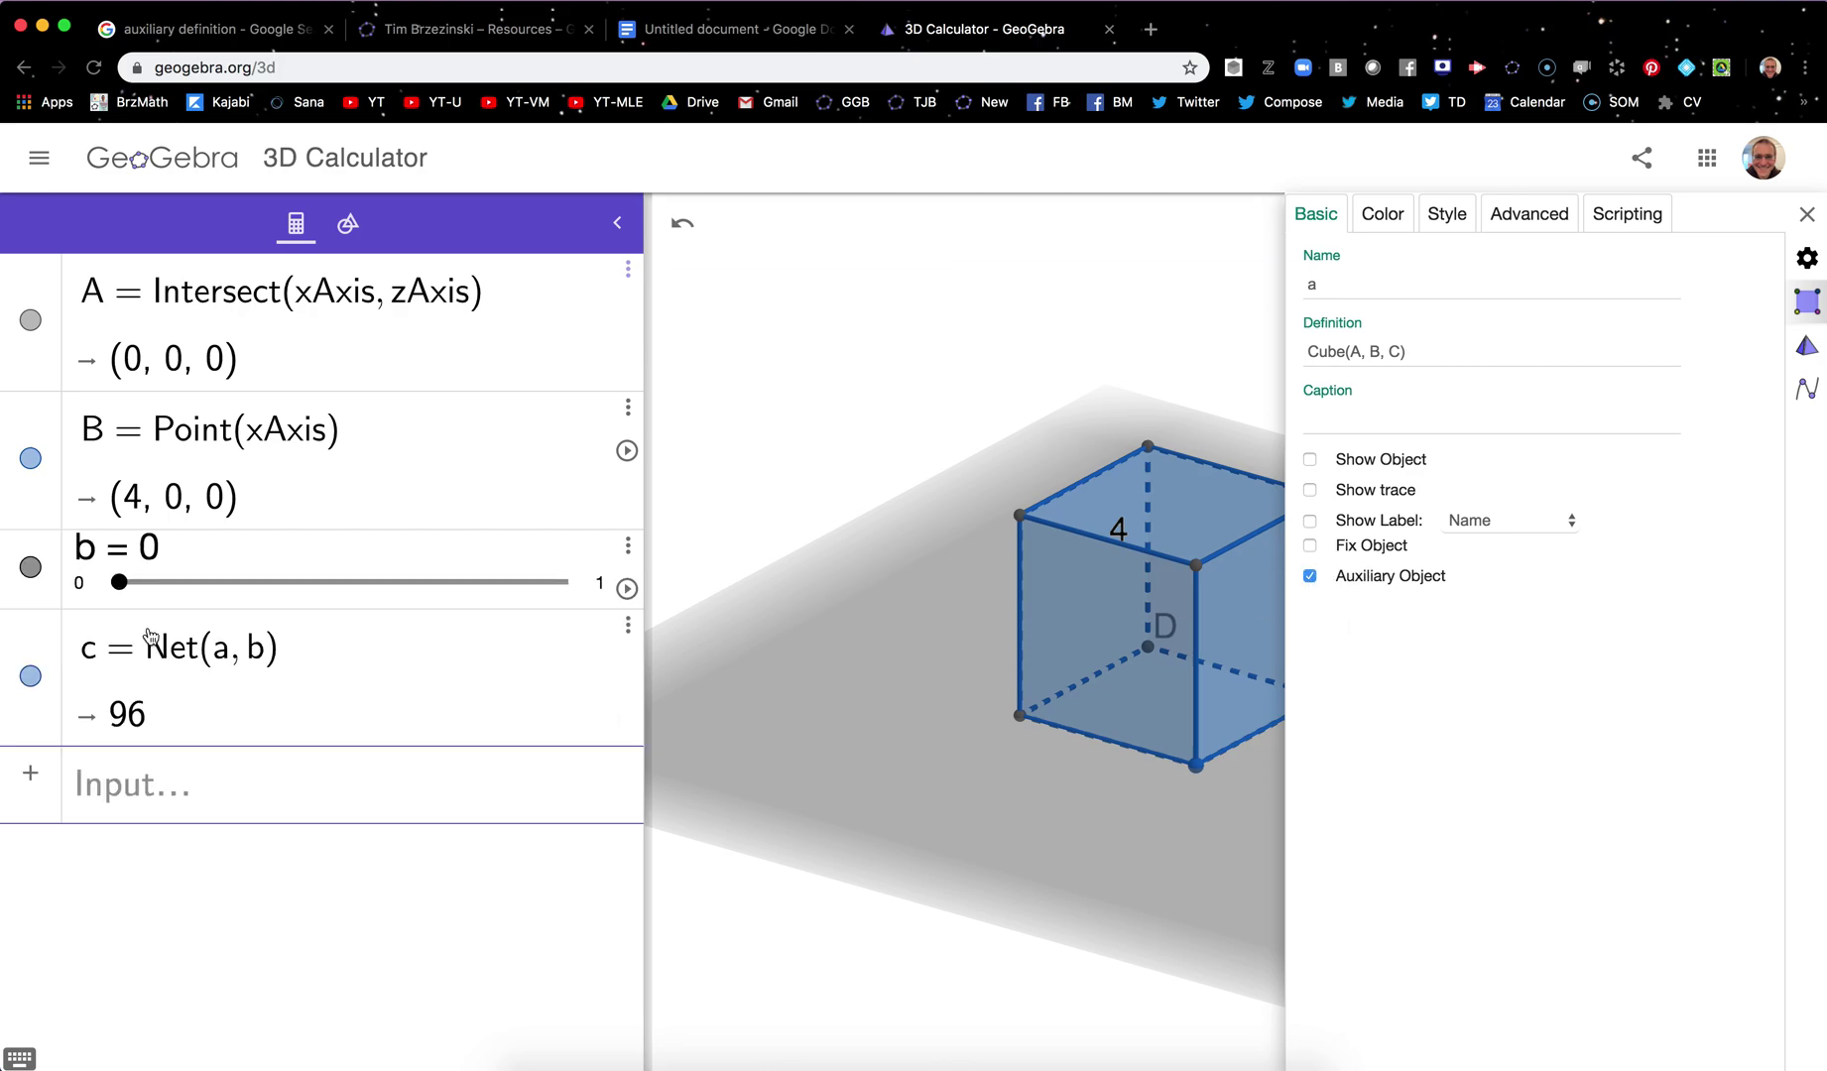
pyautogui.click(36, 722)
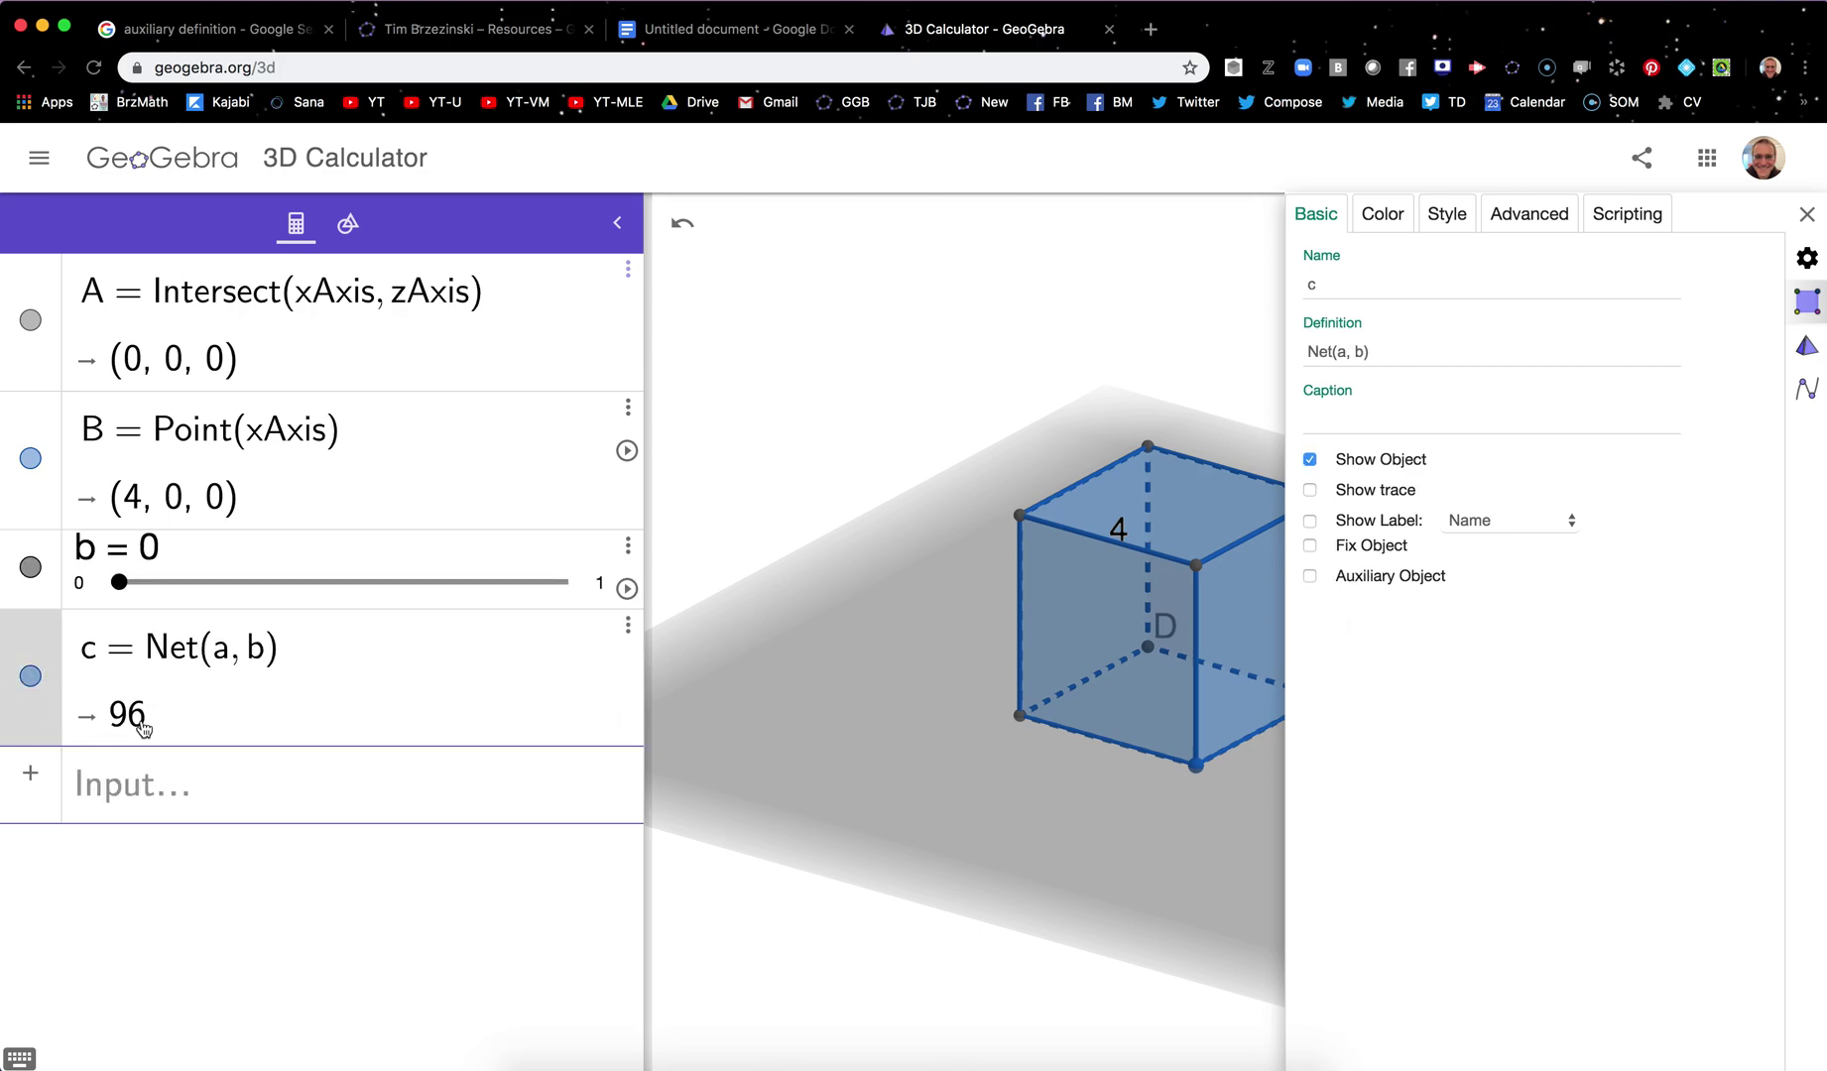
pyautogui.click(1310, 577)
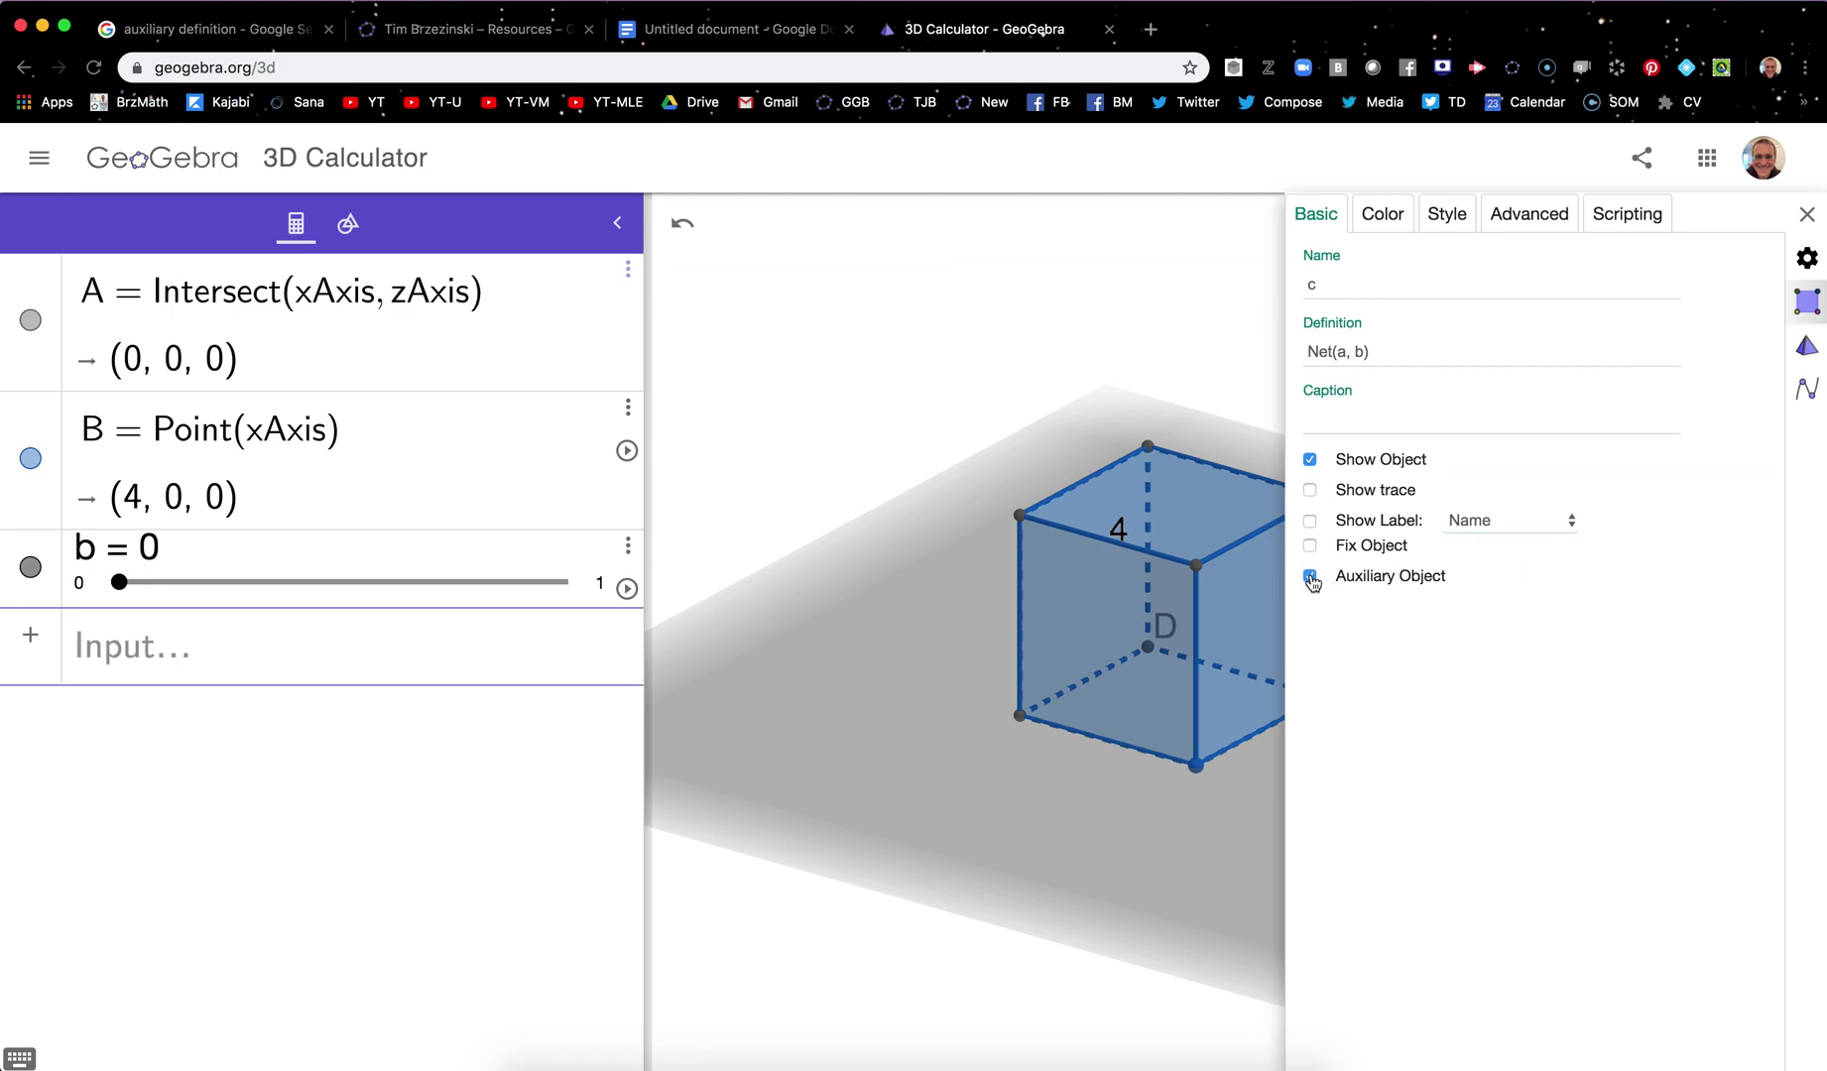
pyautogui.click(1806, 214)
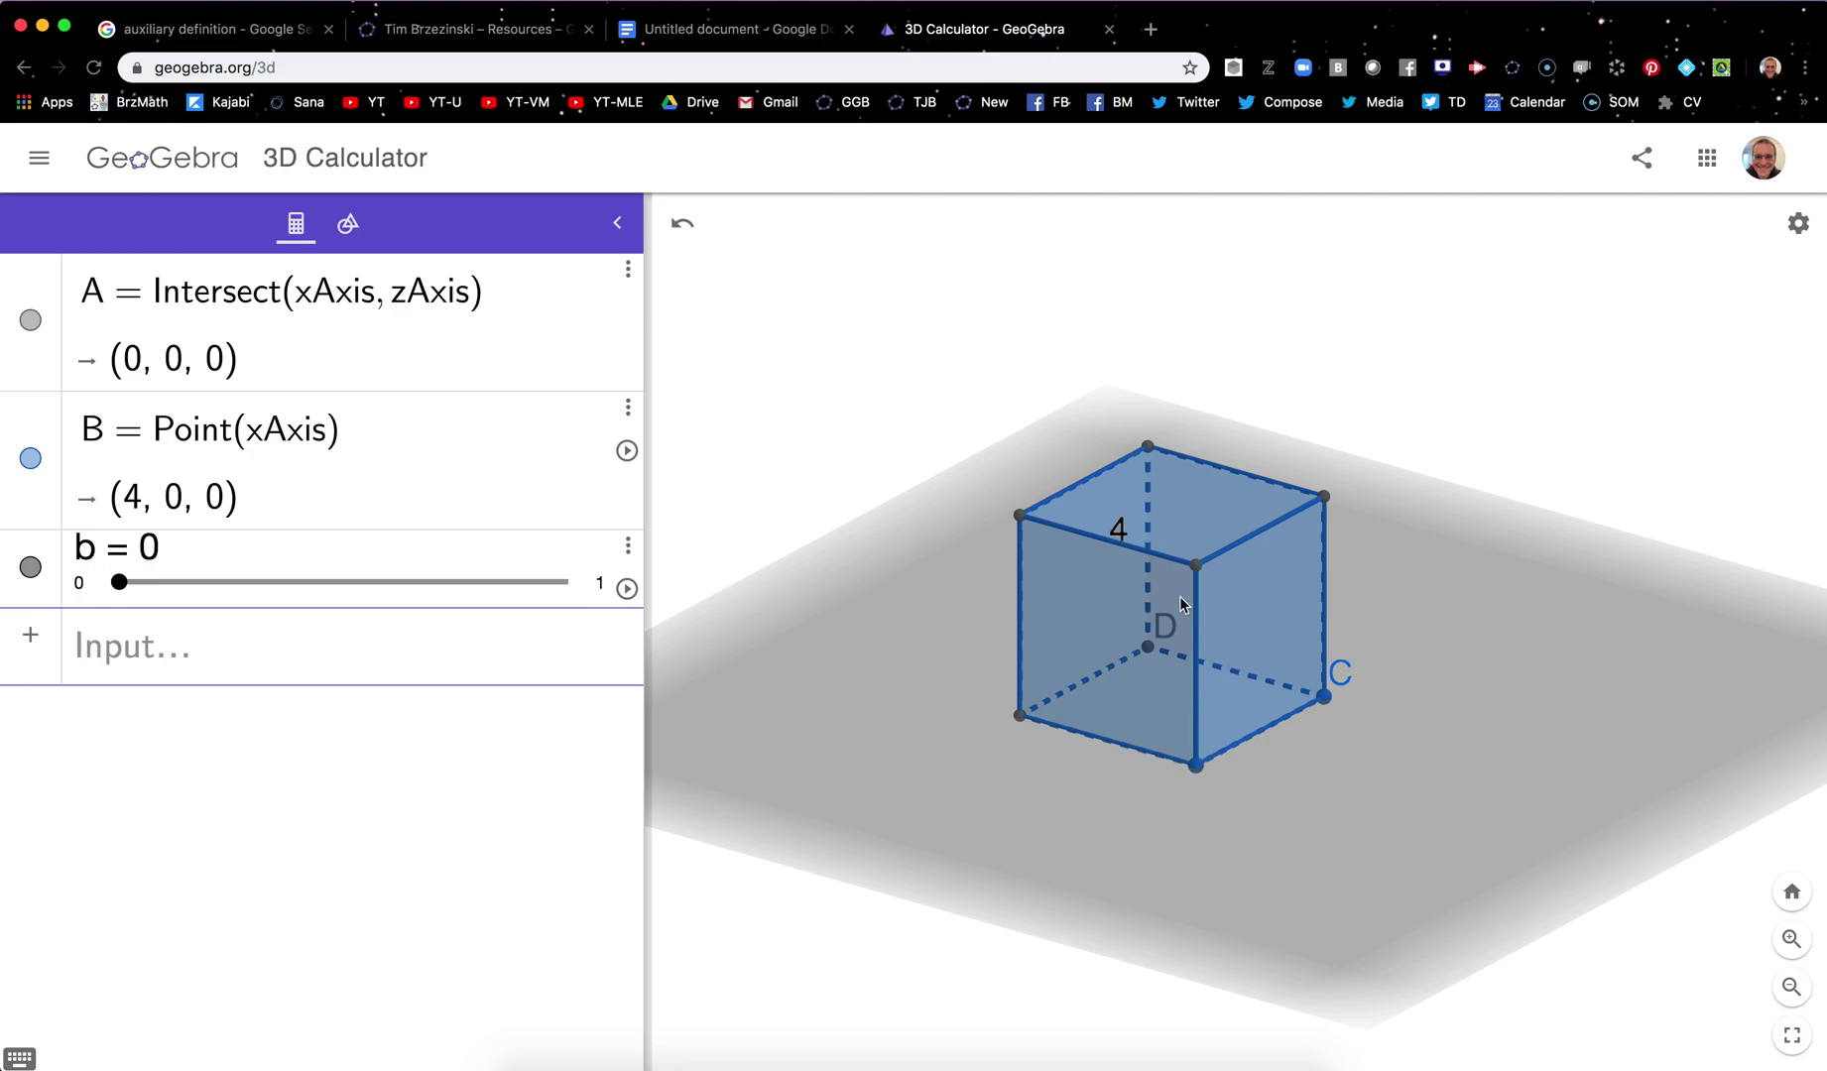
# Test the net by unfolding and refolding it with slider b, then hide point C's label
pyautogui.moveTo(1208, 593); pyautogui.dragTo(1144, 586)
pyautogui.moveTo(1195, 767)
pyautogui.mouseDown()
pyautogui.moveTo(1129, 738)
pyautogui.moveTo(1248, 780)
pyautogui.moveTo(1198, 766)
pyautogui.mouseUp()
pyautogui.press('Tab')
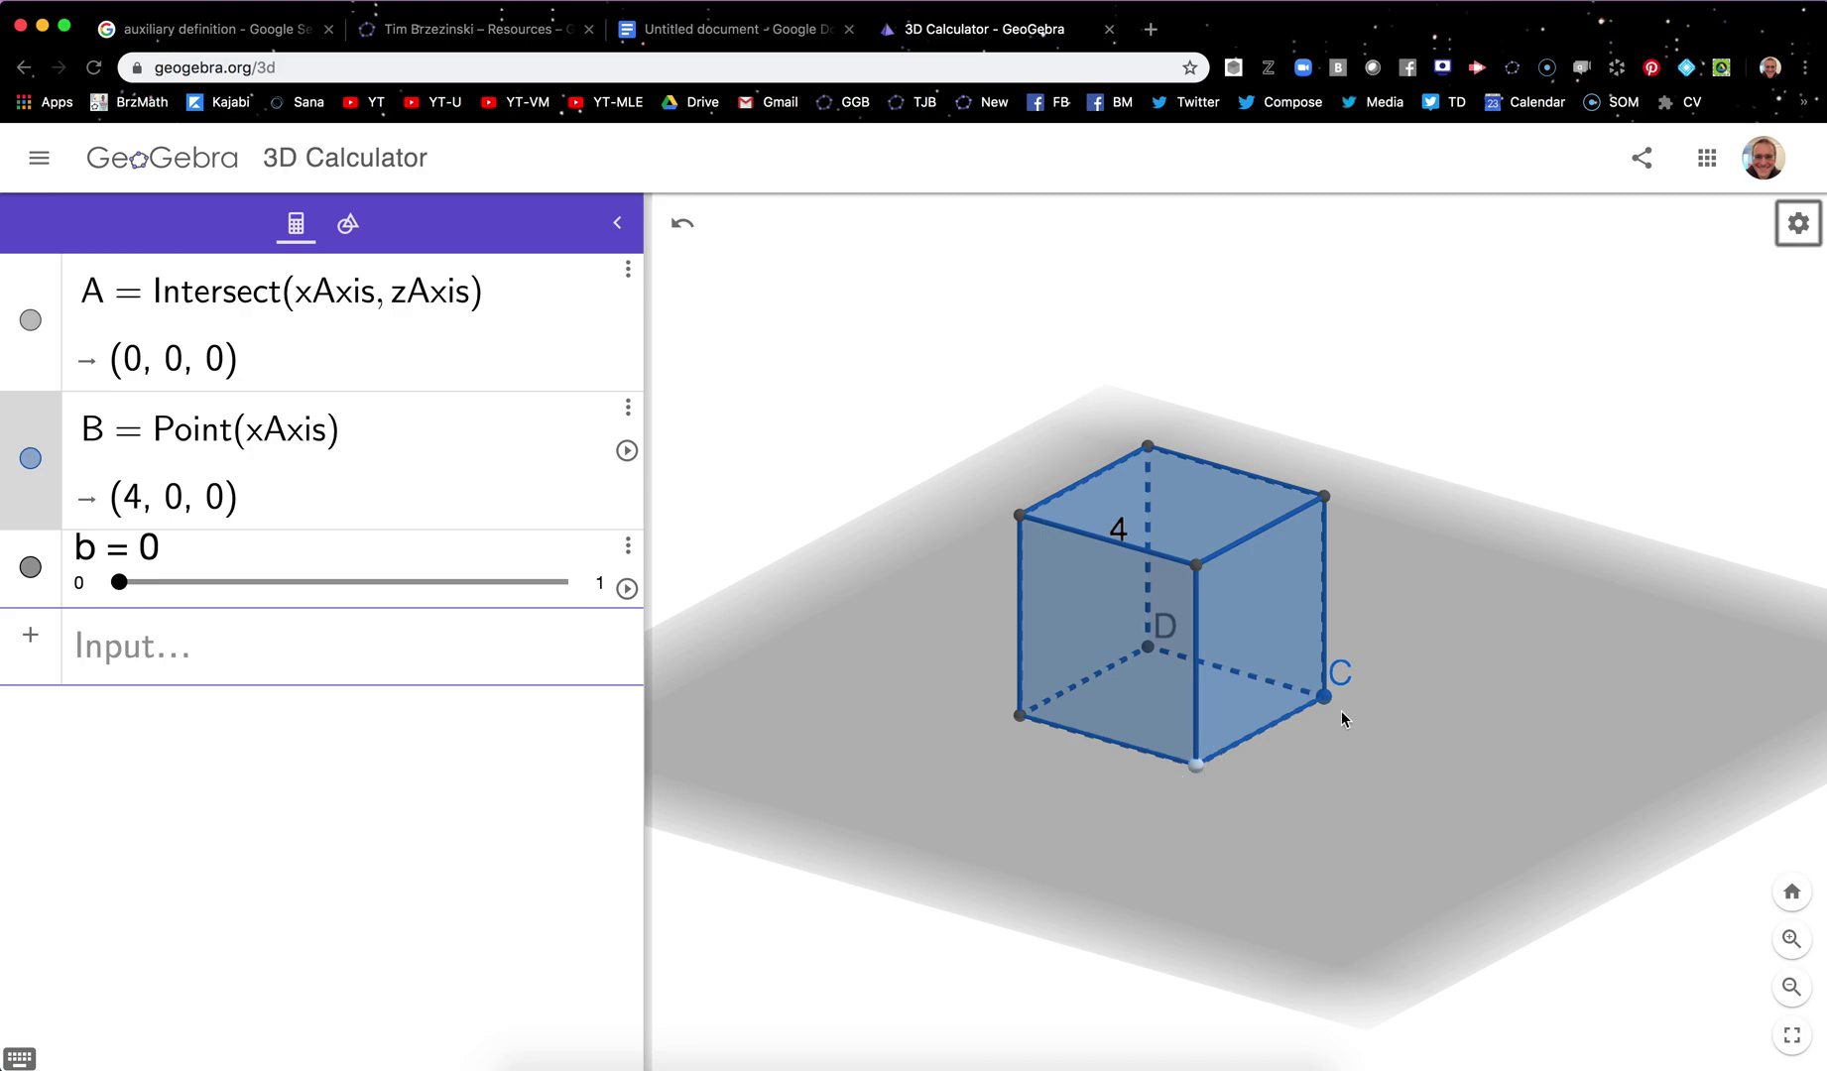
pyautogui.click(1327, 699)
pyautogui.click(1411, 735)
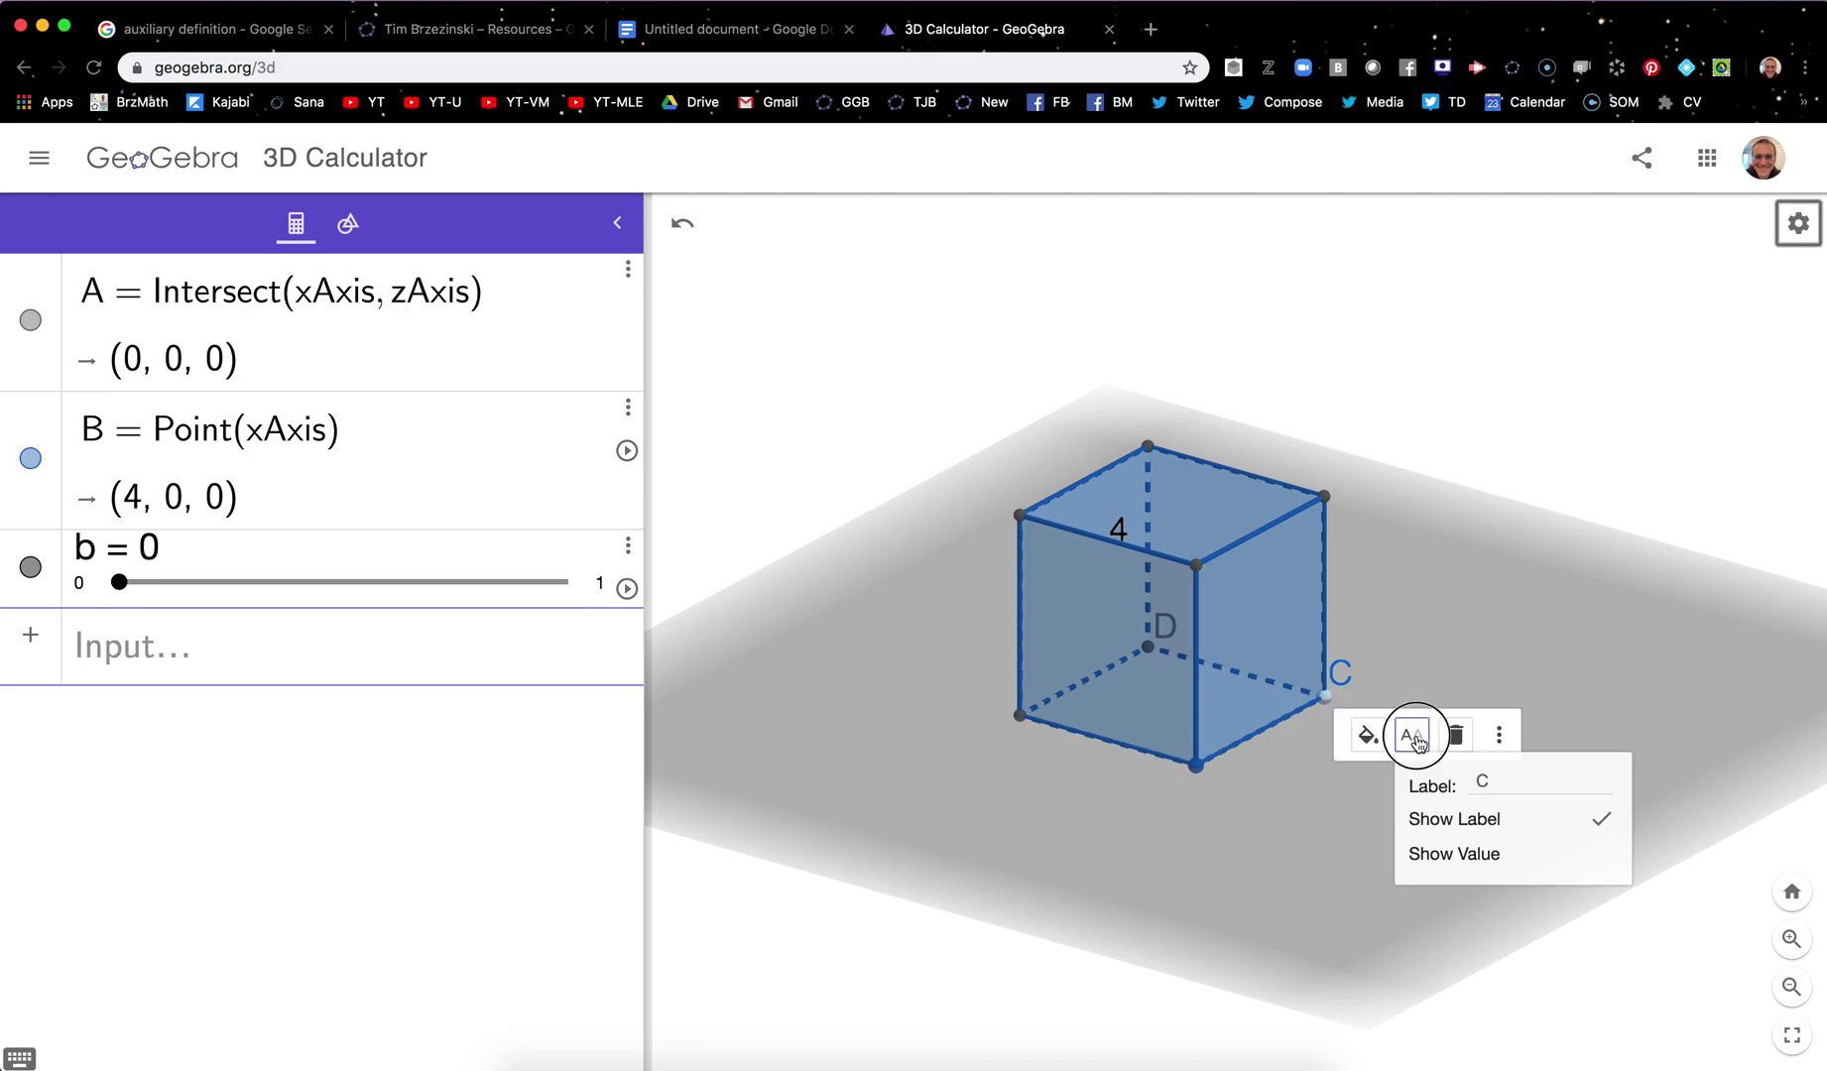
pyautogui.click(1448, 821)
pyautogui.click(1143, 652)
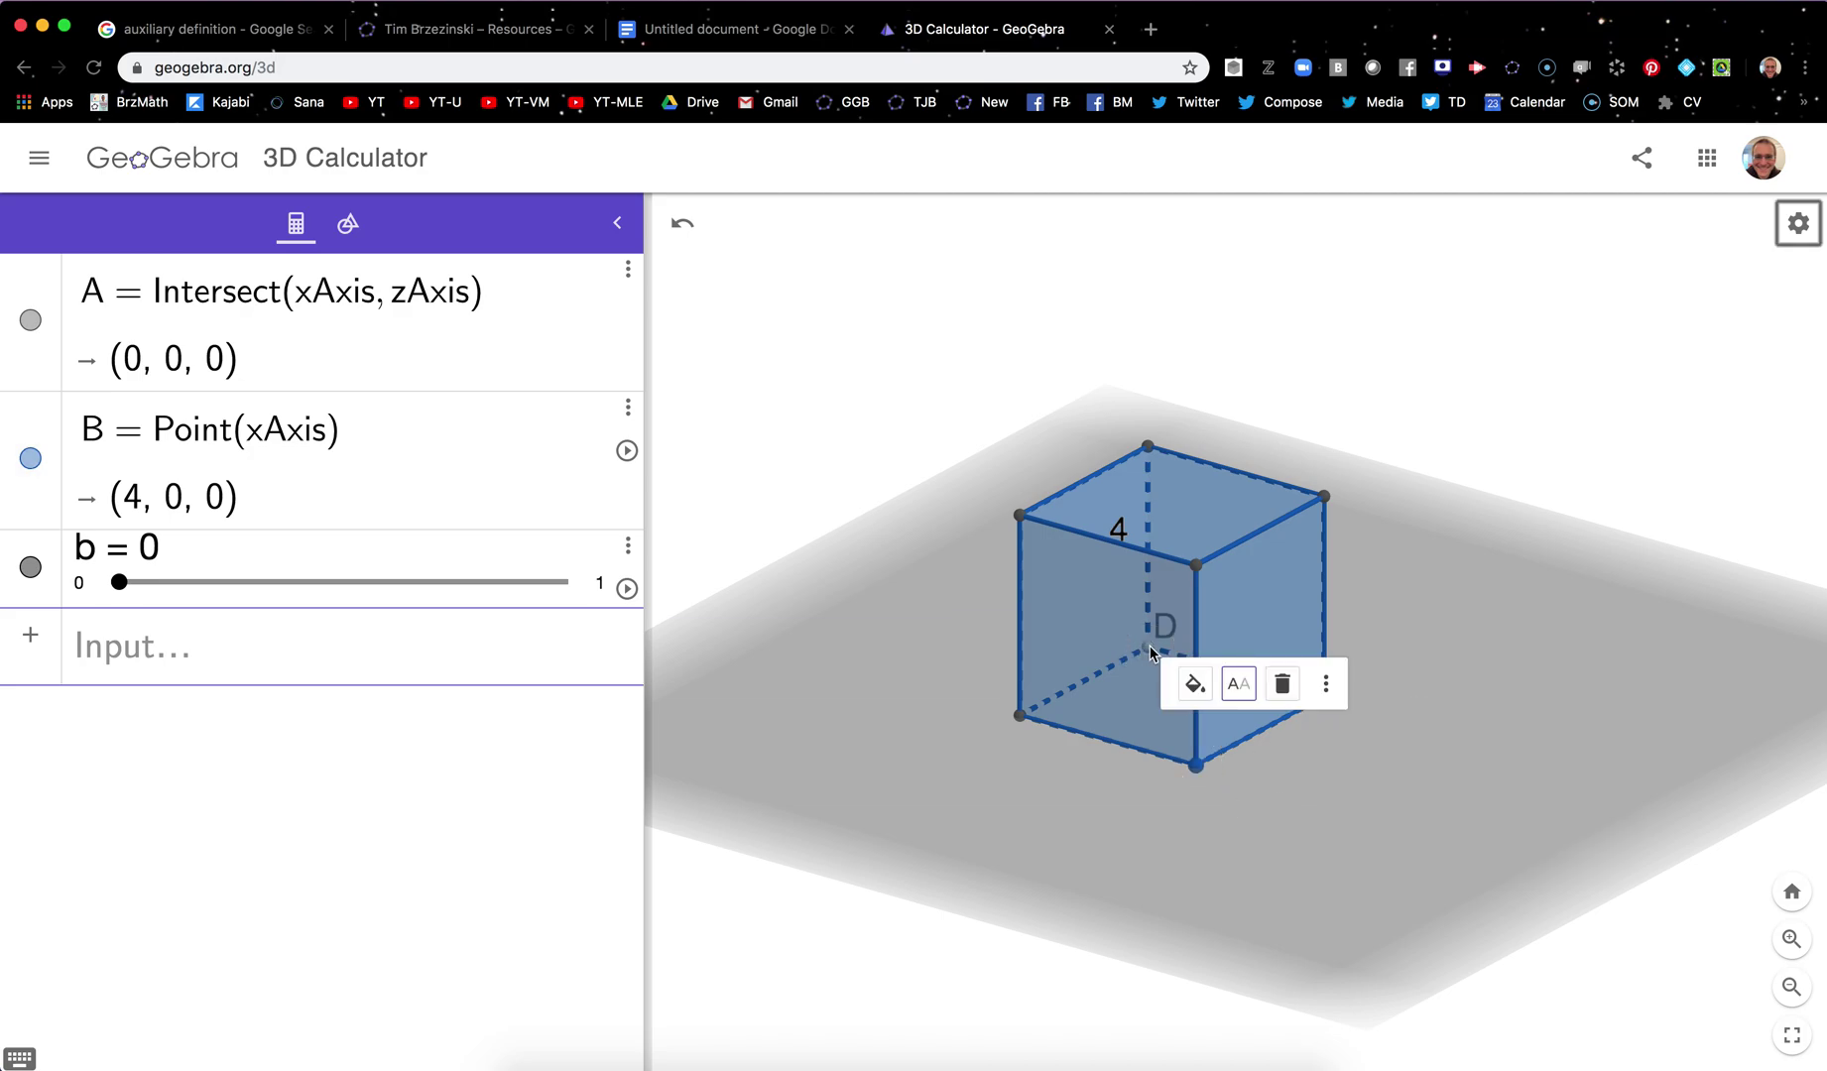
# Bring up the options for the unlabelled vertex
pyautogui.click(1240, 684)
pyautogui.click(1180, 800)
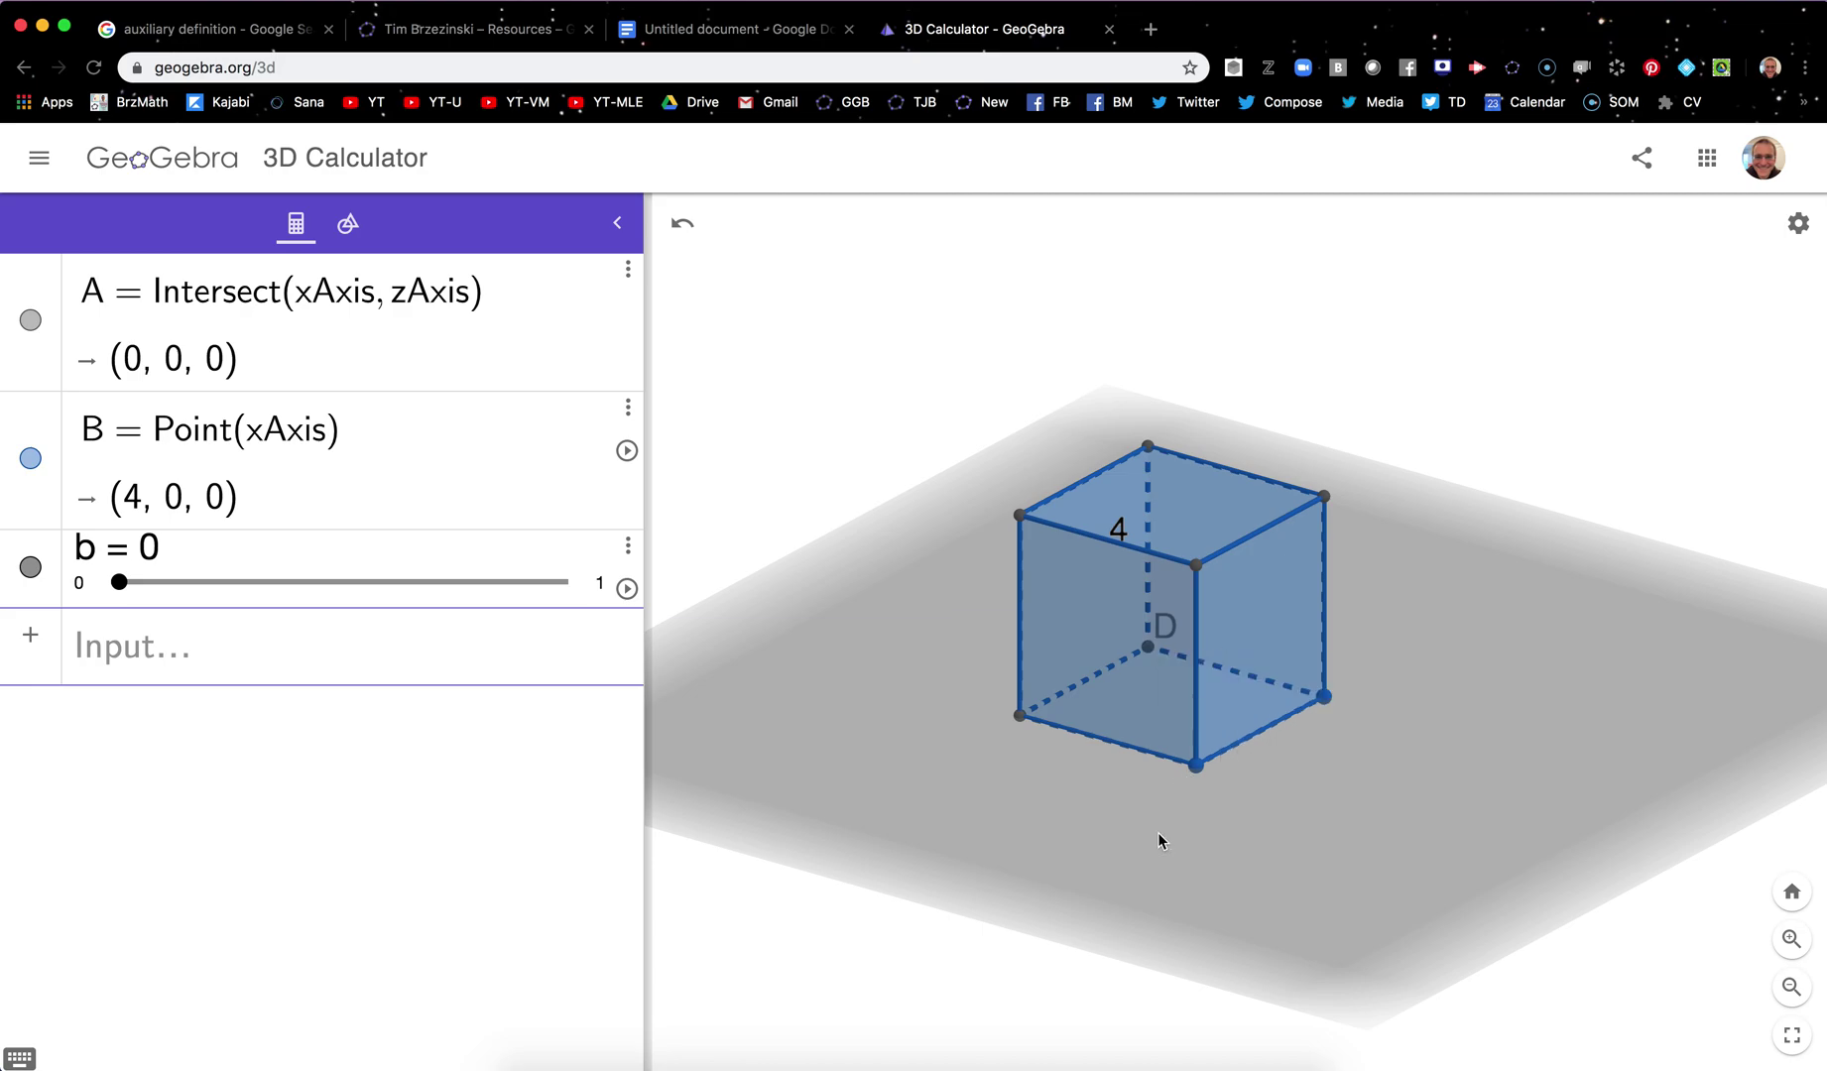
pyautogui.click(1151, 651)
pyautogui.rightClick(1151, 652)
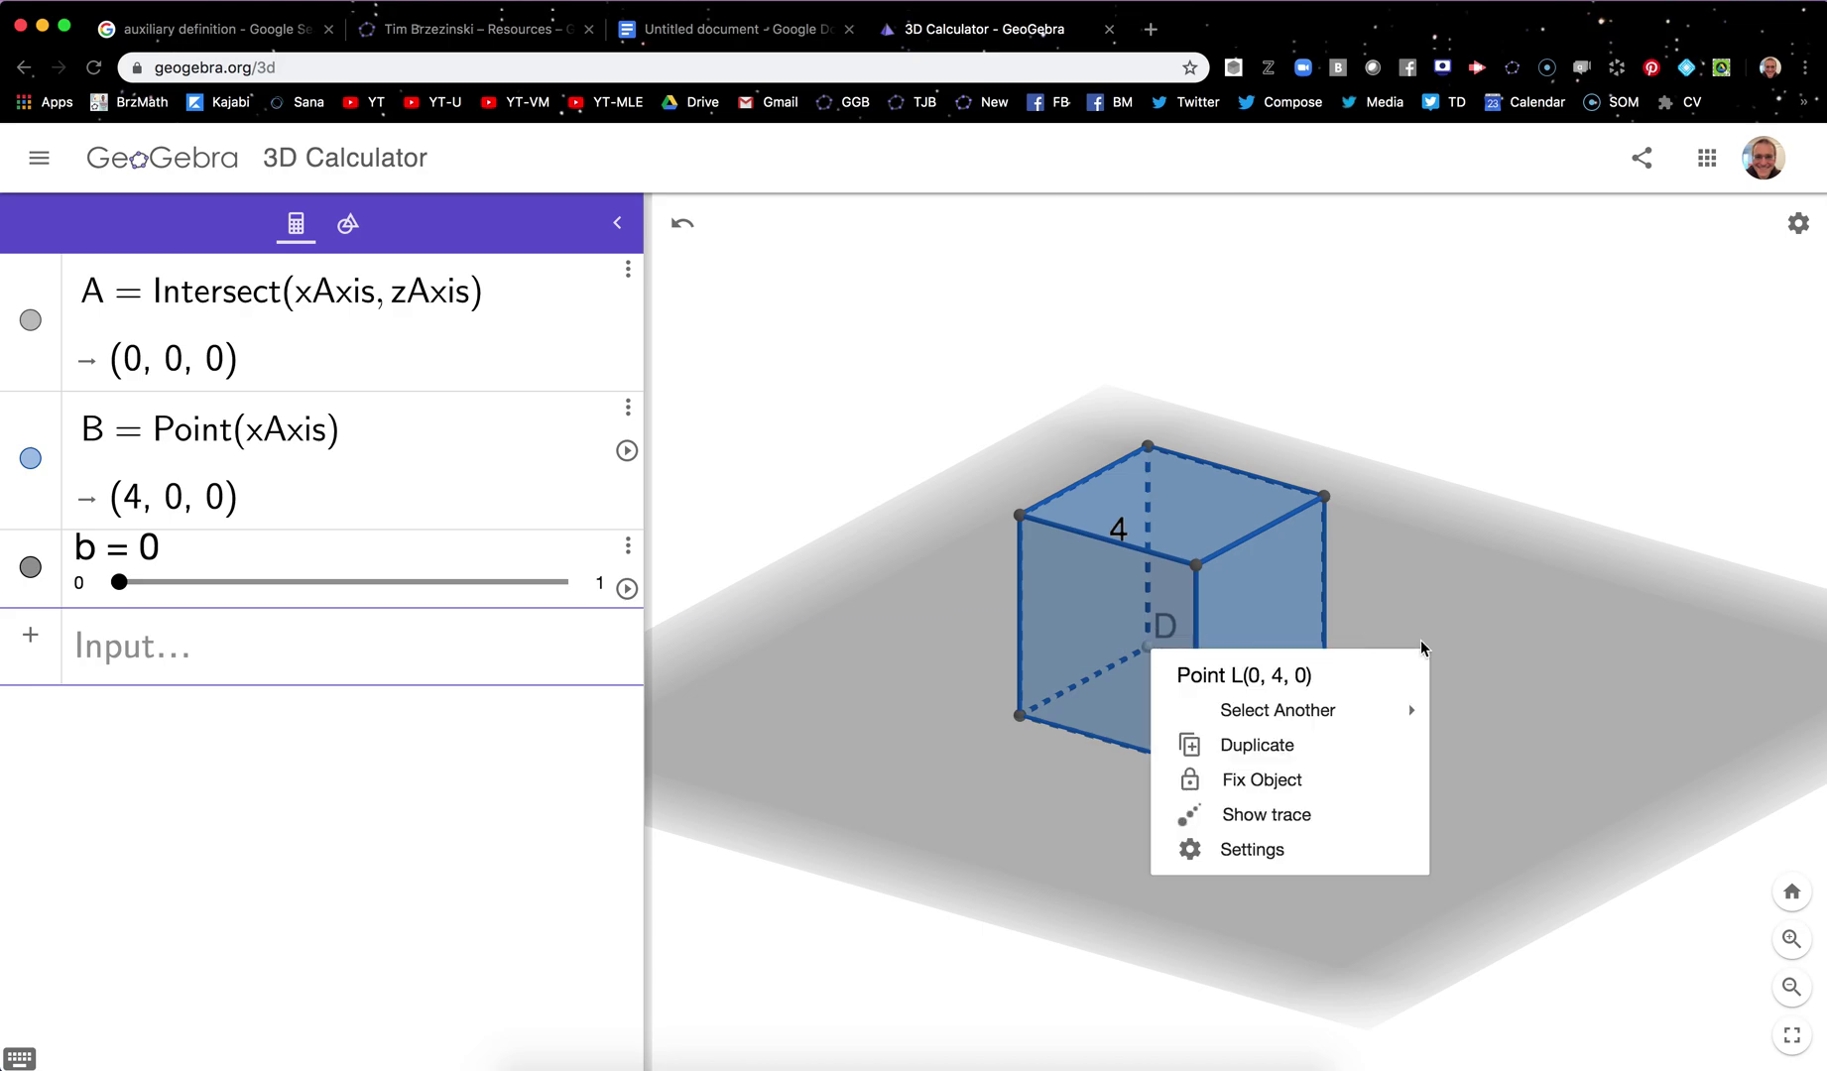
# Hide point D through its settings, then rotate and zoom in on the cube
pyautogui.moveTo(1420, 648)
pyautogui.mouseDown()
pyautogui.moveTo(1464, 652)
pyautogui.moveTo(1391, 652)
pyautogui.mouseUp()
pyautogui.click(1415, 713)
pyautogui.rightClick(1440, 701)
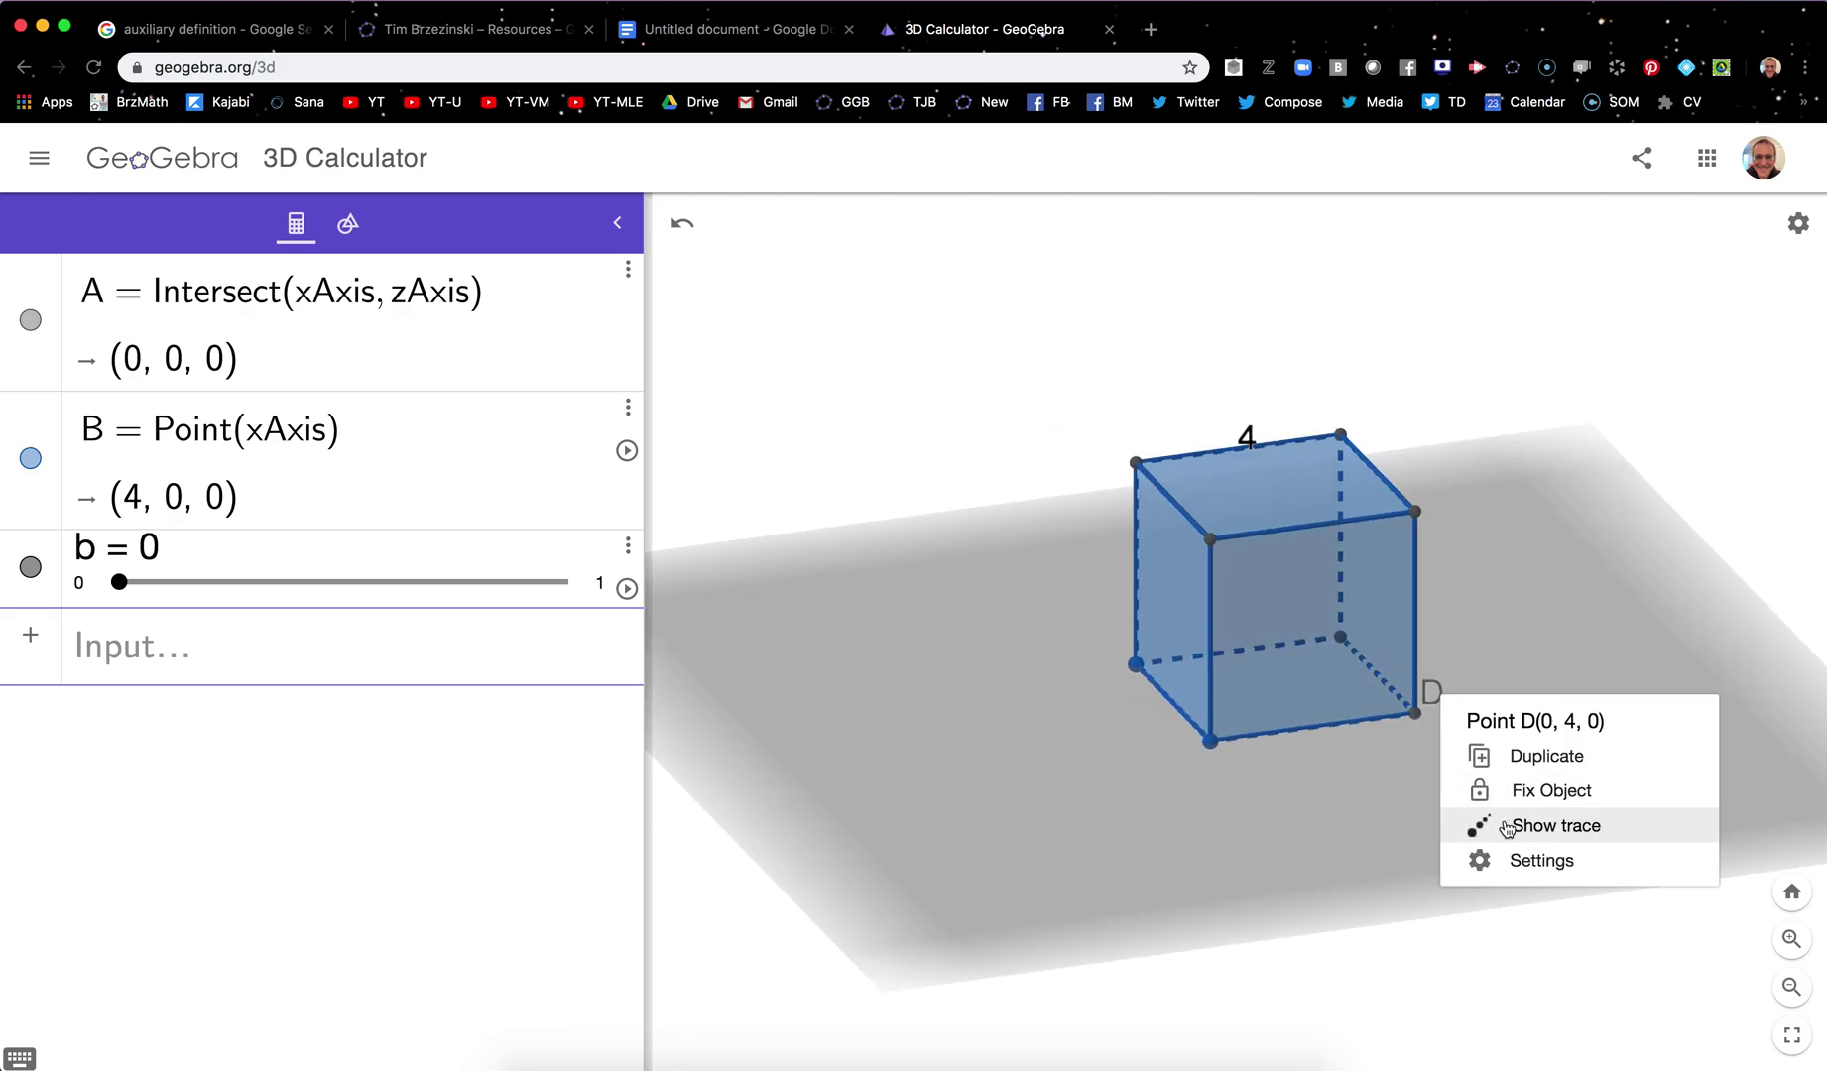
pyautogui.click(1509, 863)
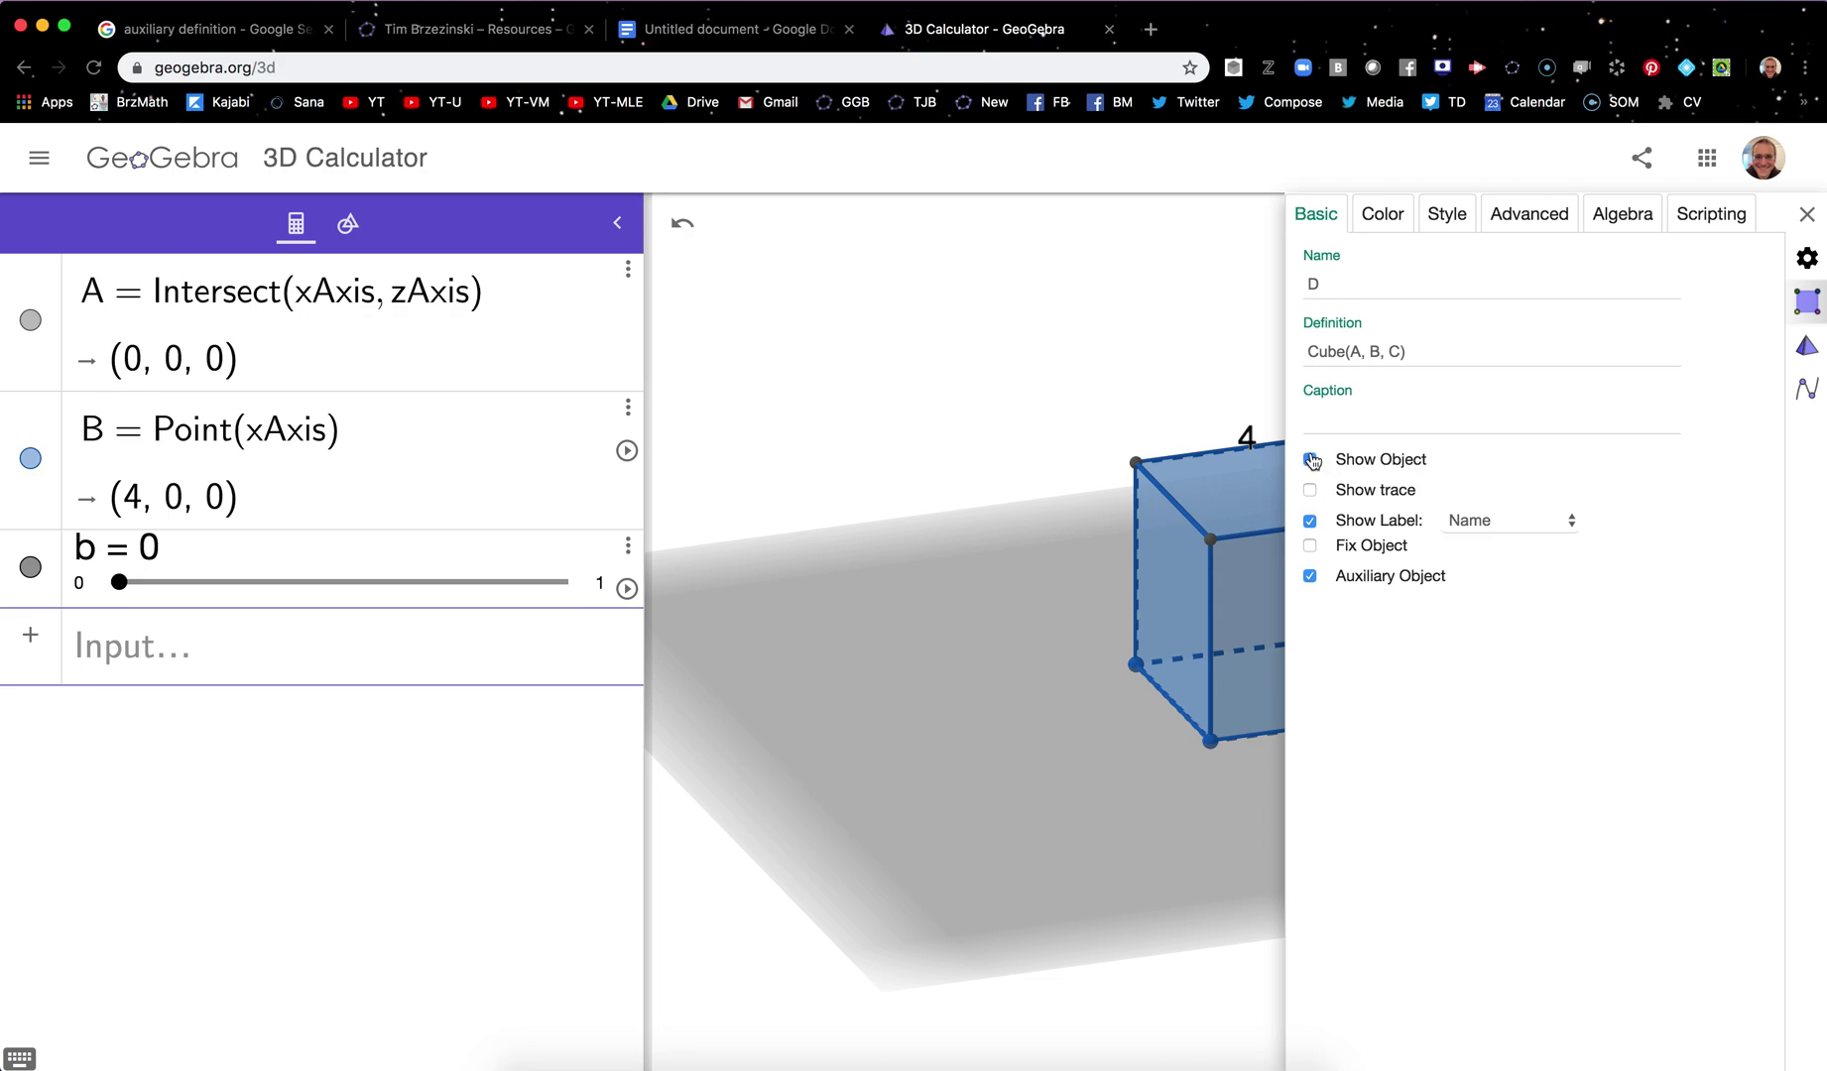
pyautogui.click(1311, 460)
pyautogui.click(1807, 214)
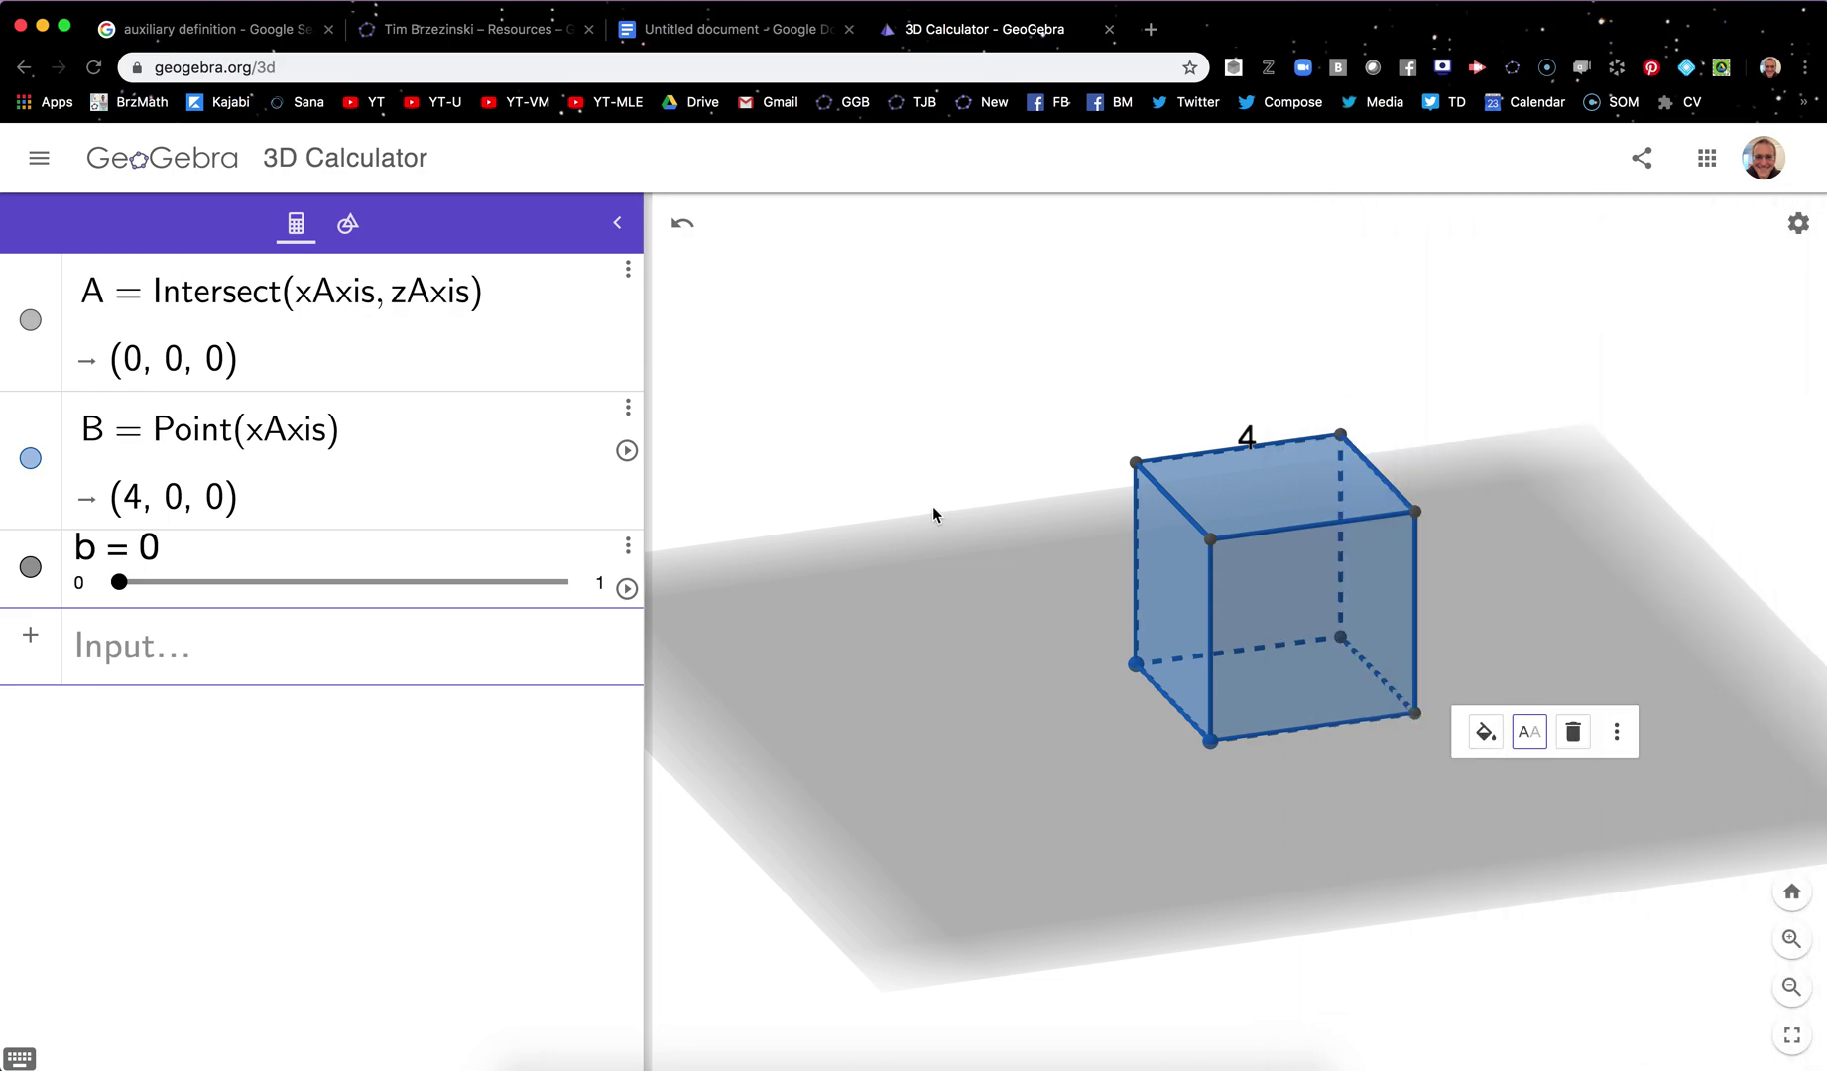
pyautogui.moveTo(932, 513); pyautogui.dragTo(1068, 506)
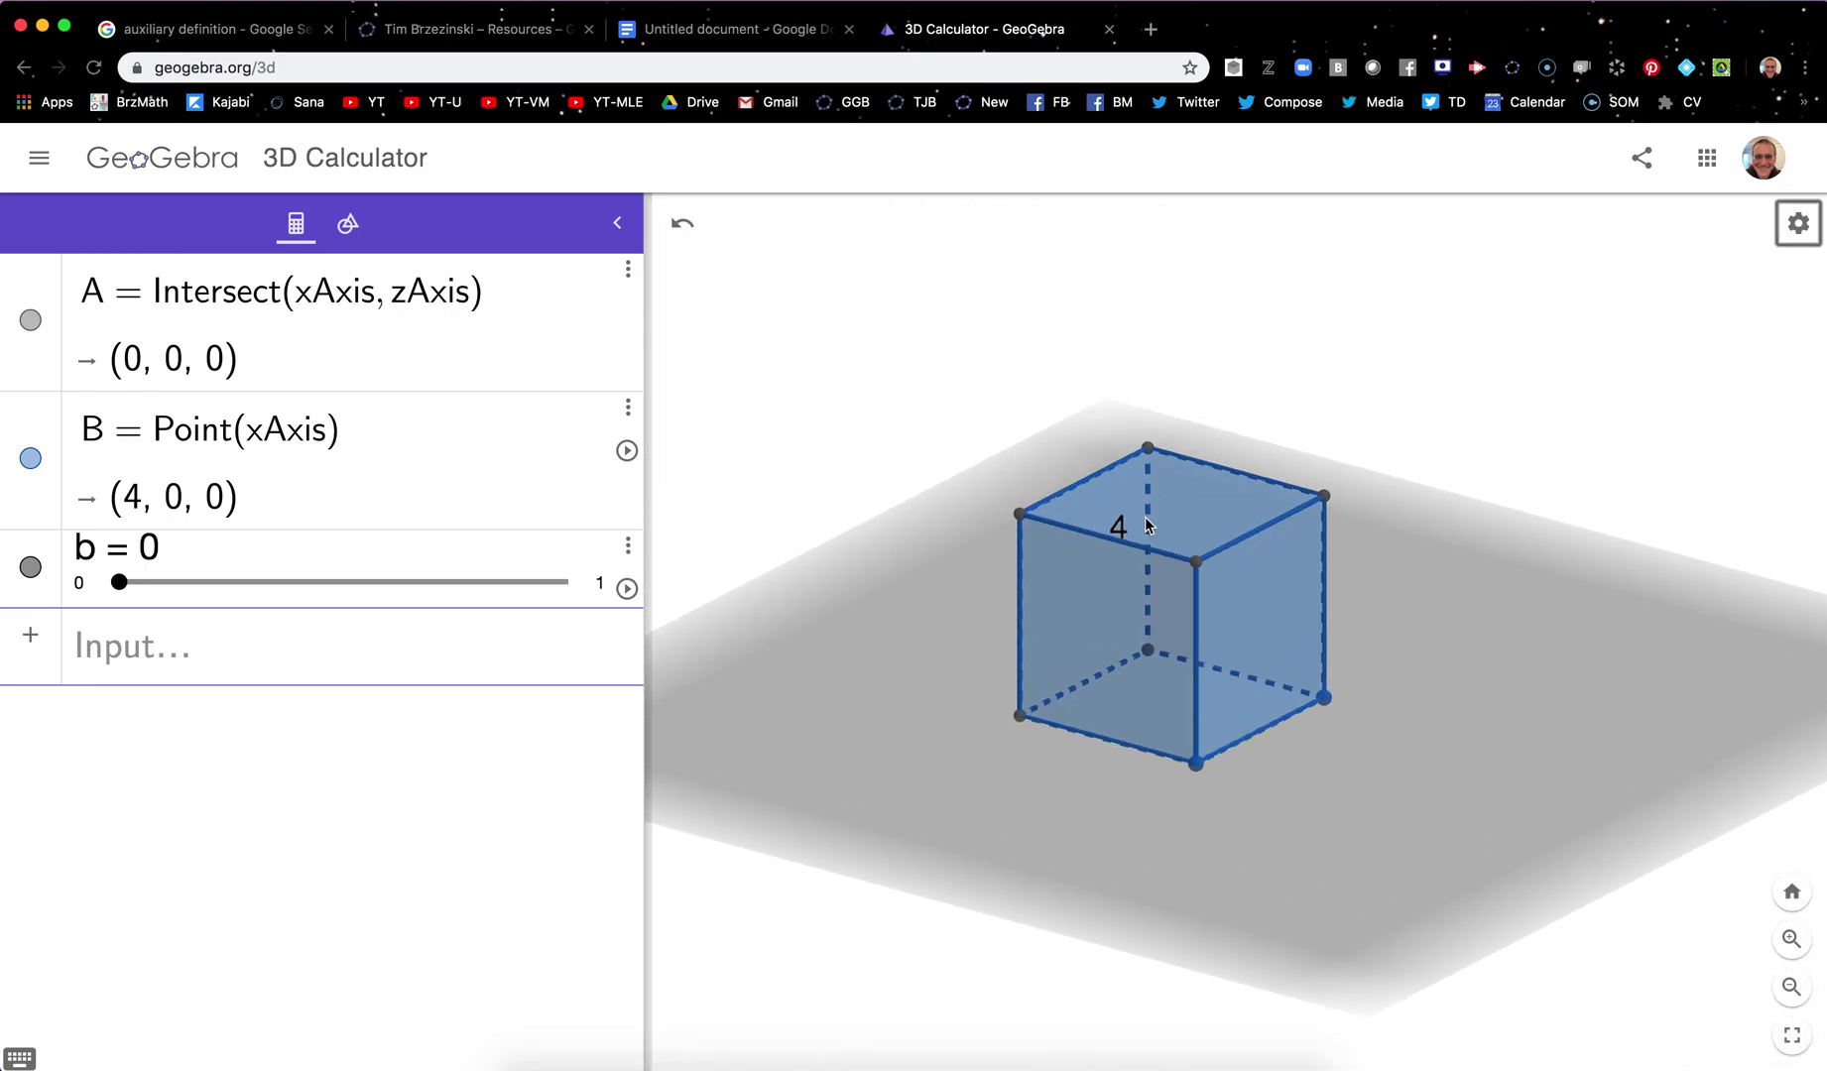
pyautogui.scroll(2, 1438, 635)
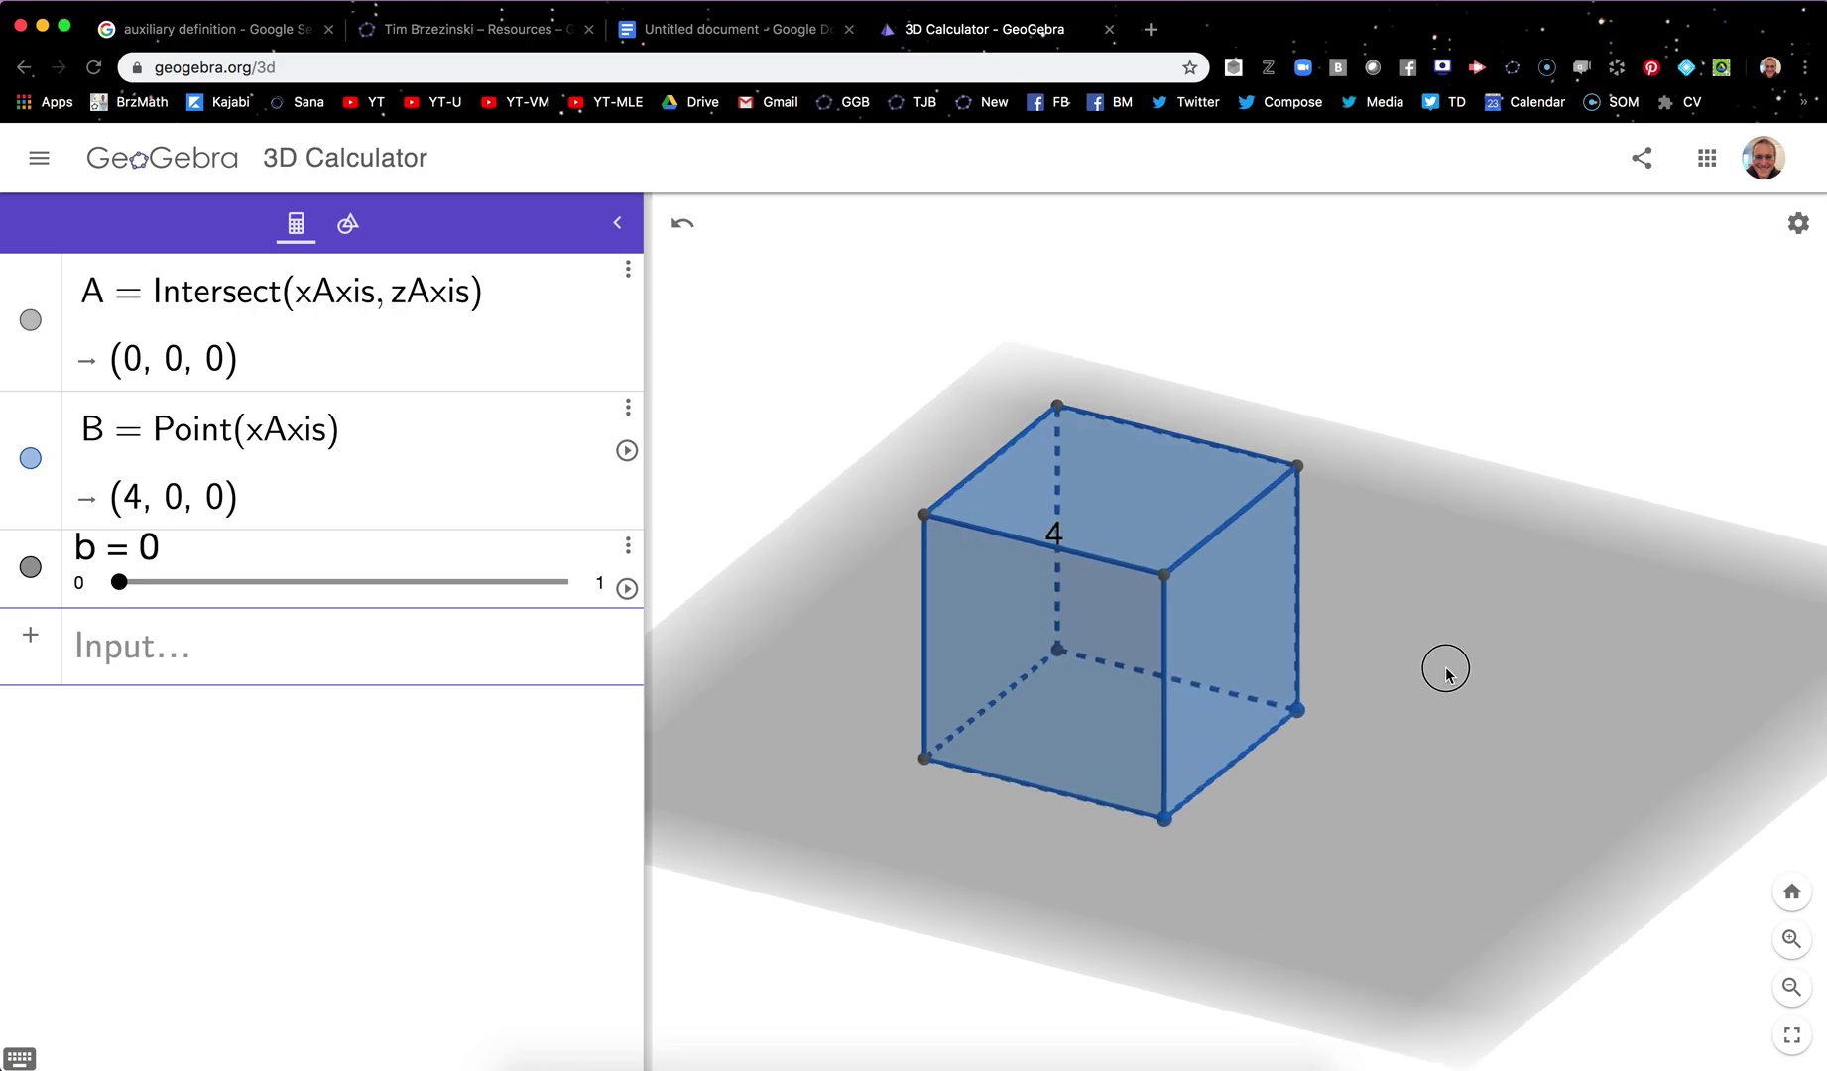
# Save the construction with the title 'Sample Cube for Screencast' and close its tab
pyautogui.click(38, 157)
pyautogui.click(93, 353)
pyautogui.press('BackSpace')
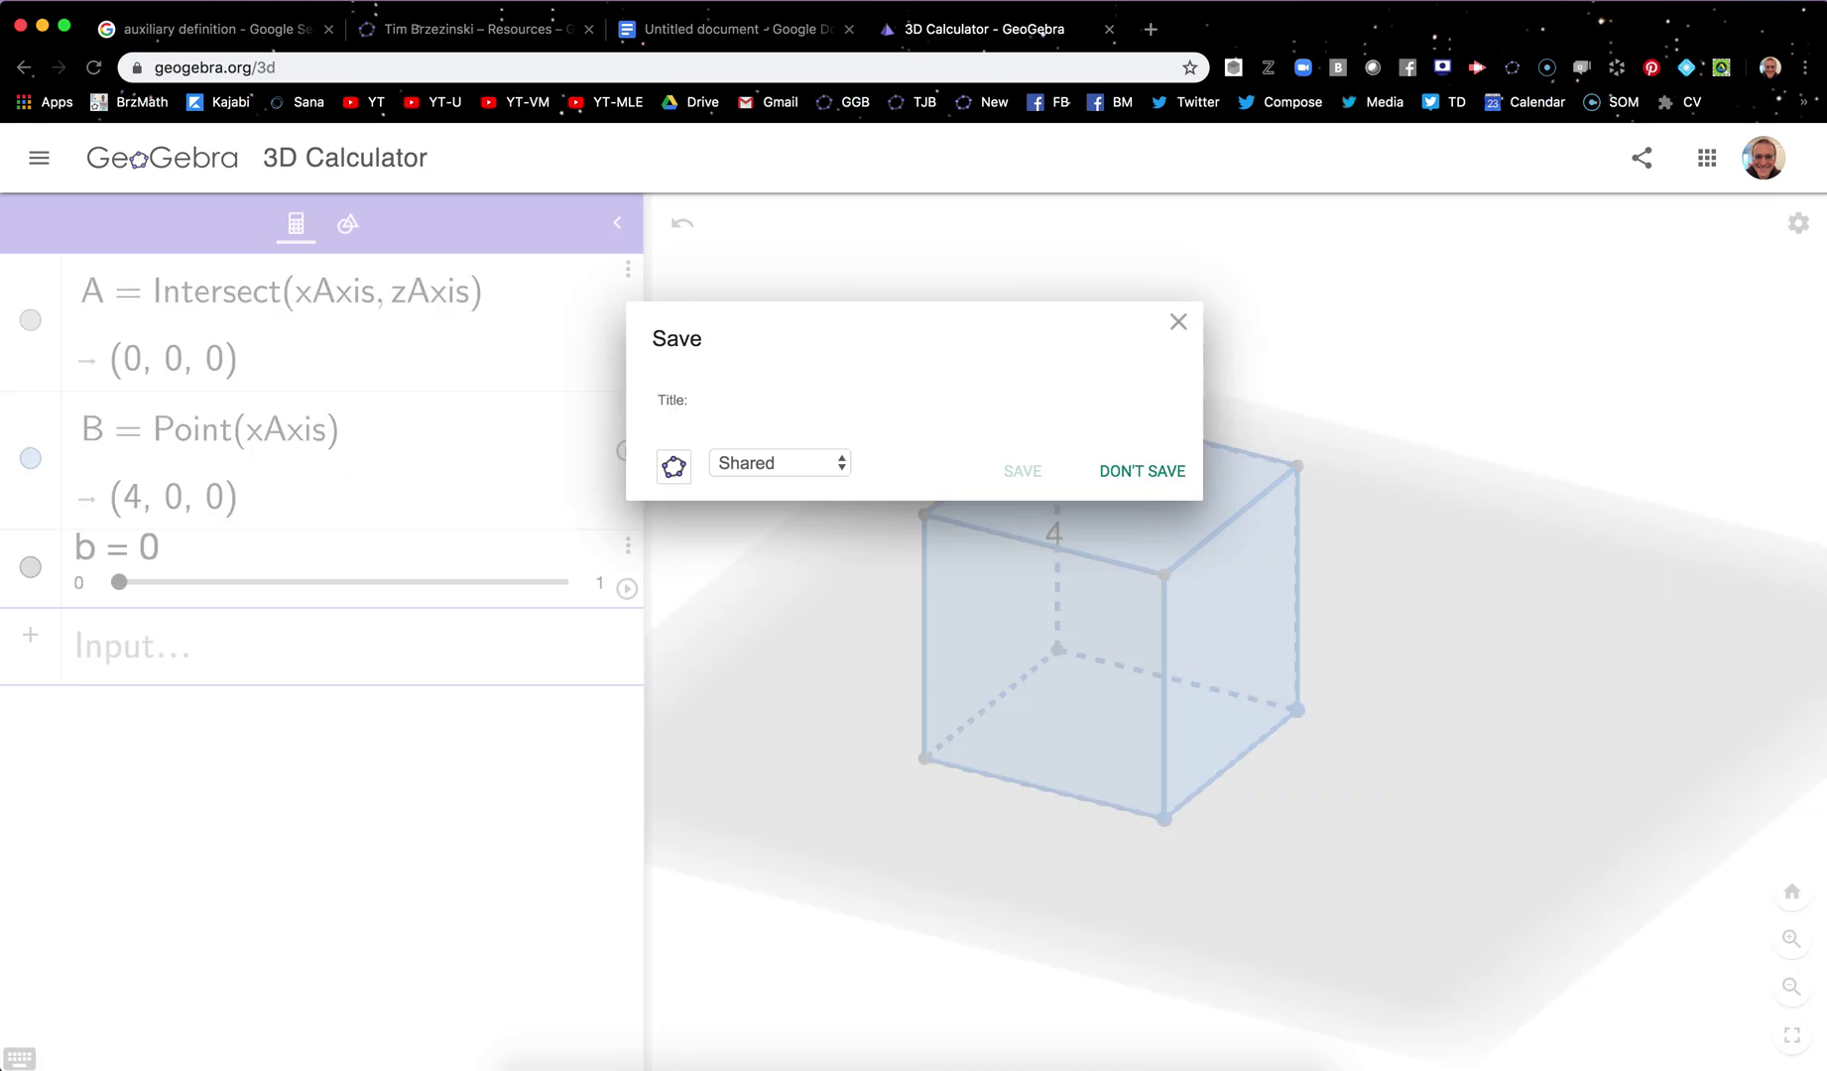
pyautogui.write('Sample Cube for Screencast')
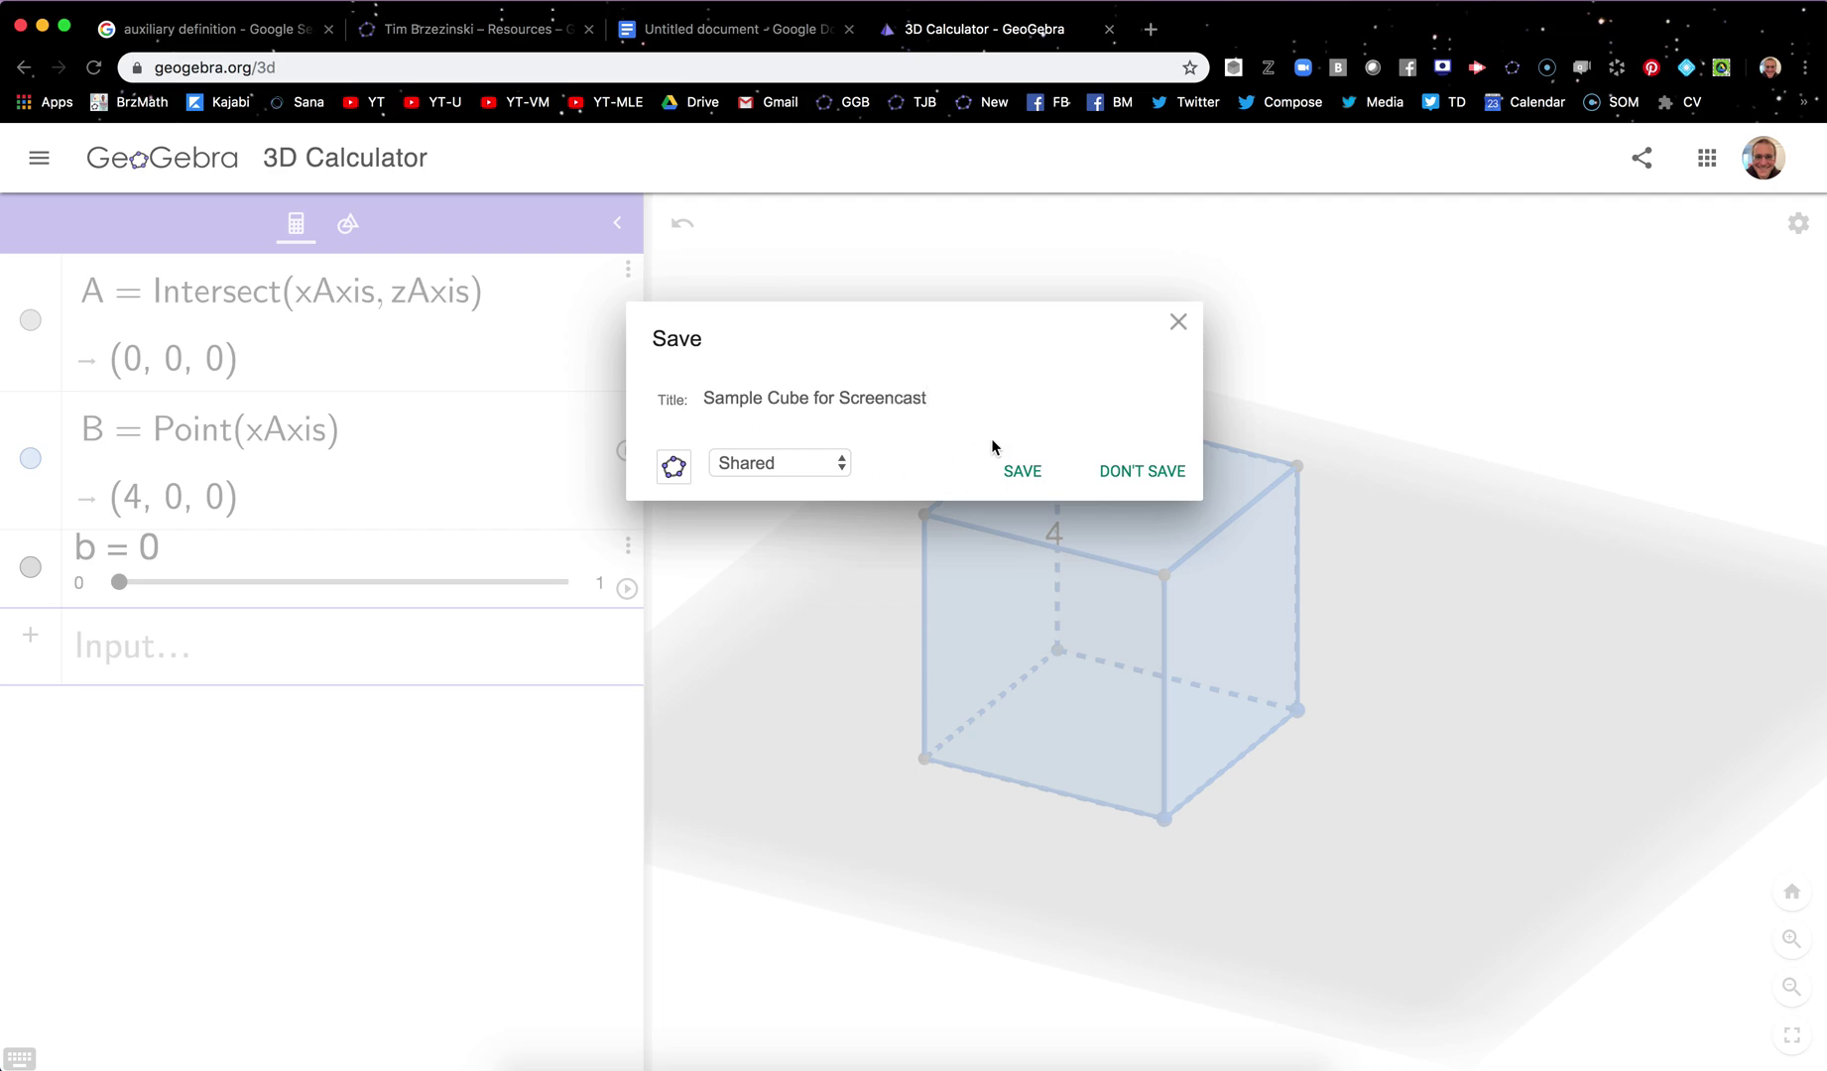
pyautogui.click(1049, 480)
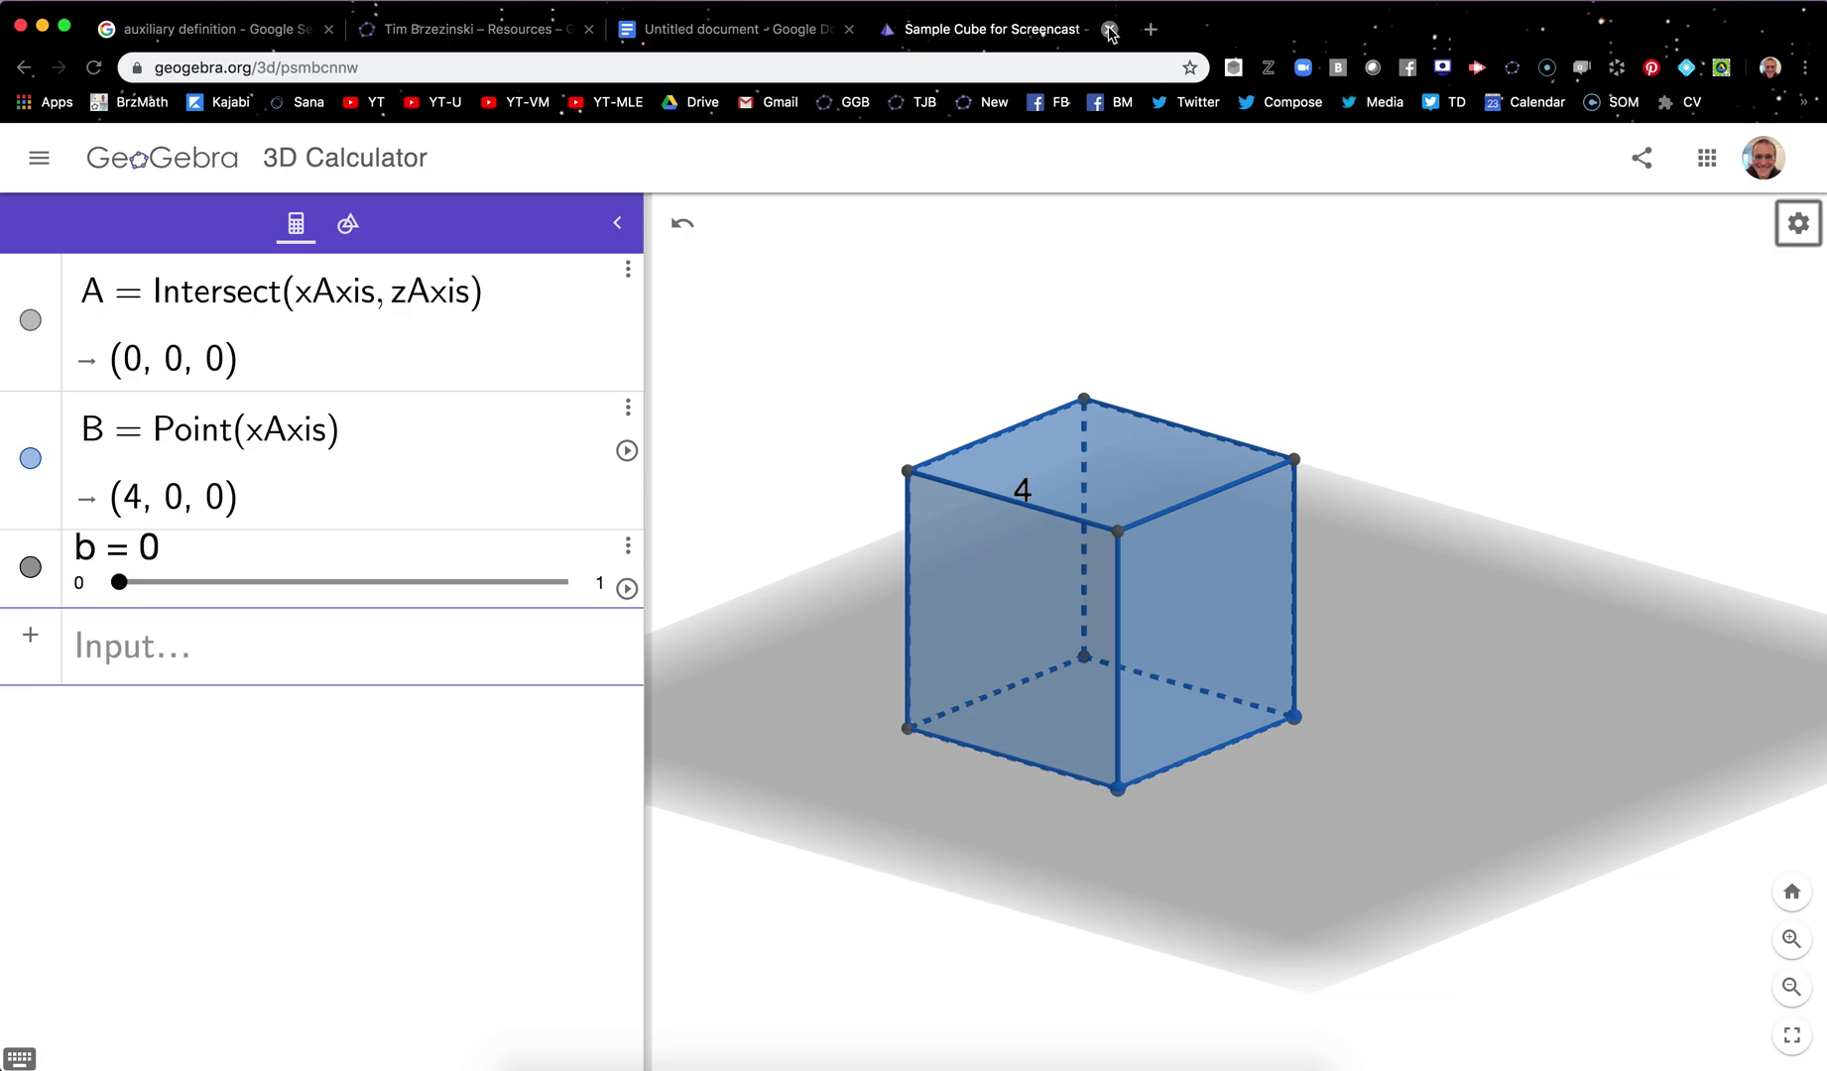
pyautogui.click(1109, 30)
# Leave the calculator page and load the TJB GeoGebra resources page in a new tab
pyautogui.click(1077, 361)
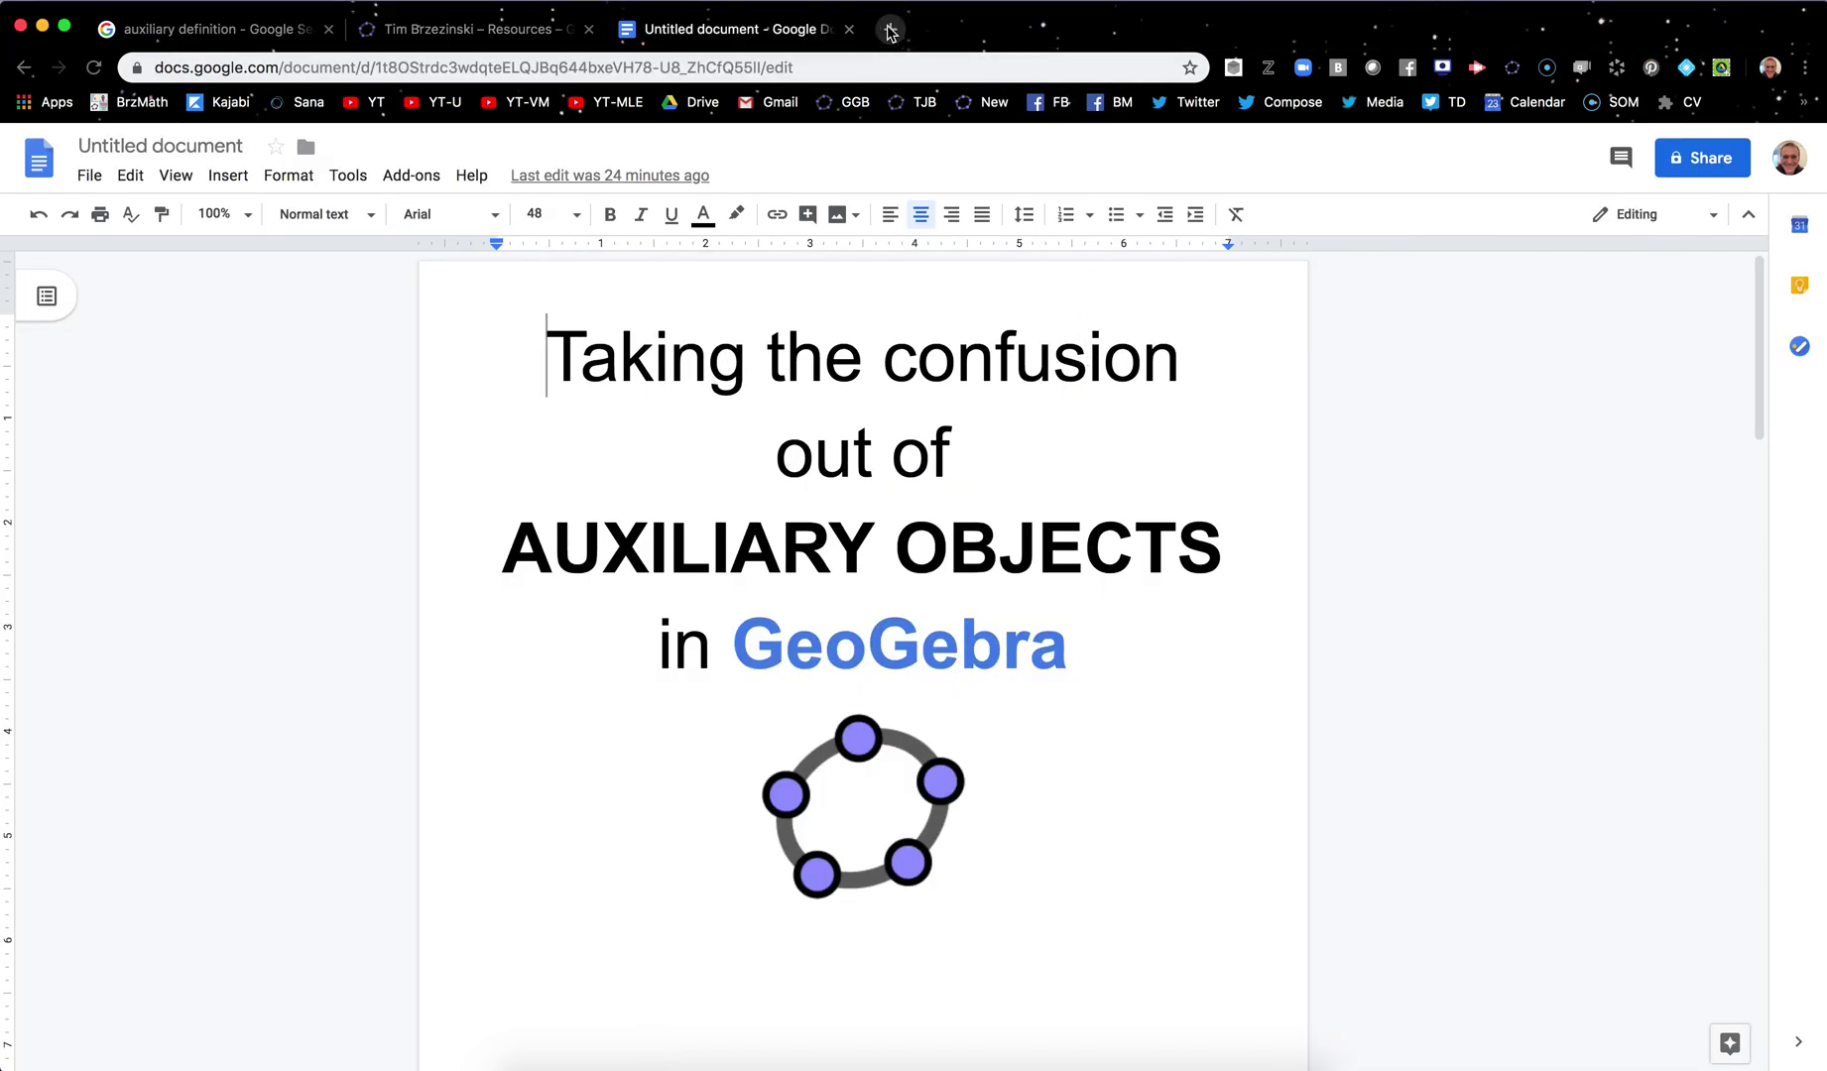
pyautogui.click(890, 31)
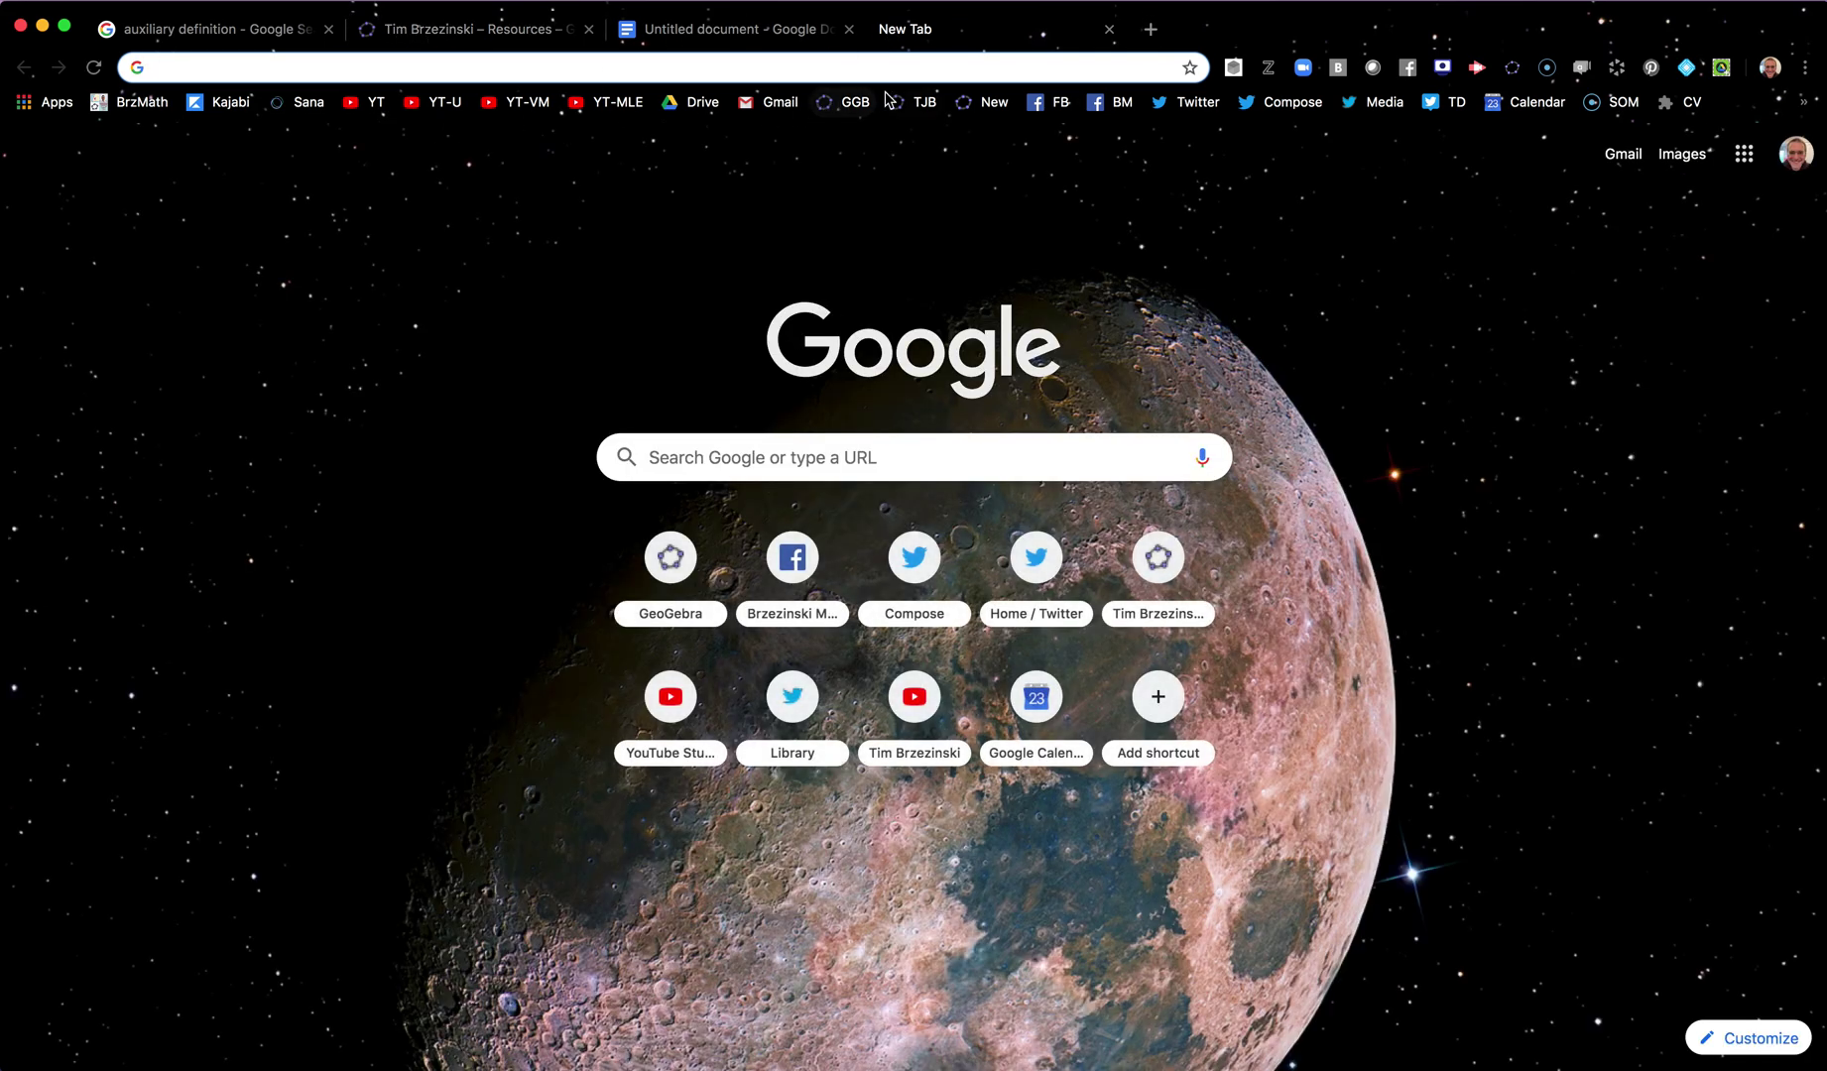
pyautogui.click(889, 99)
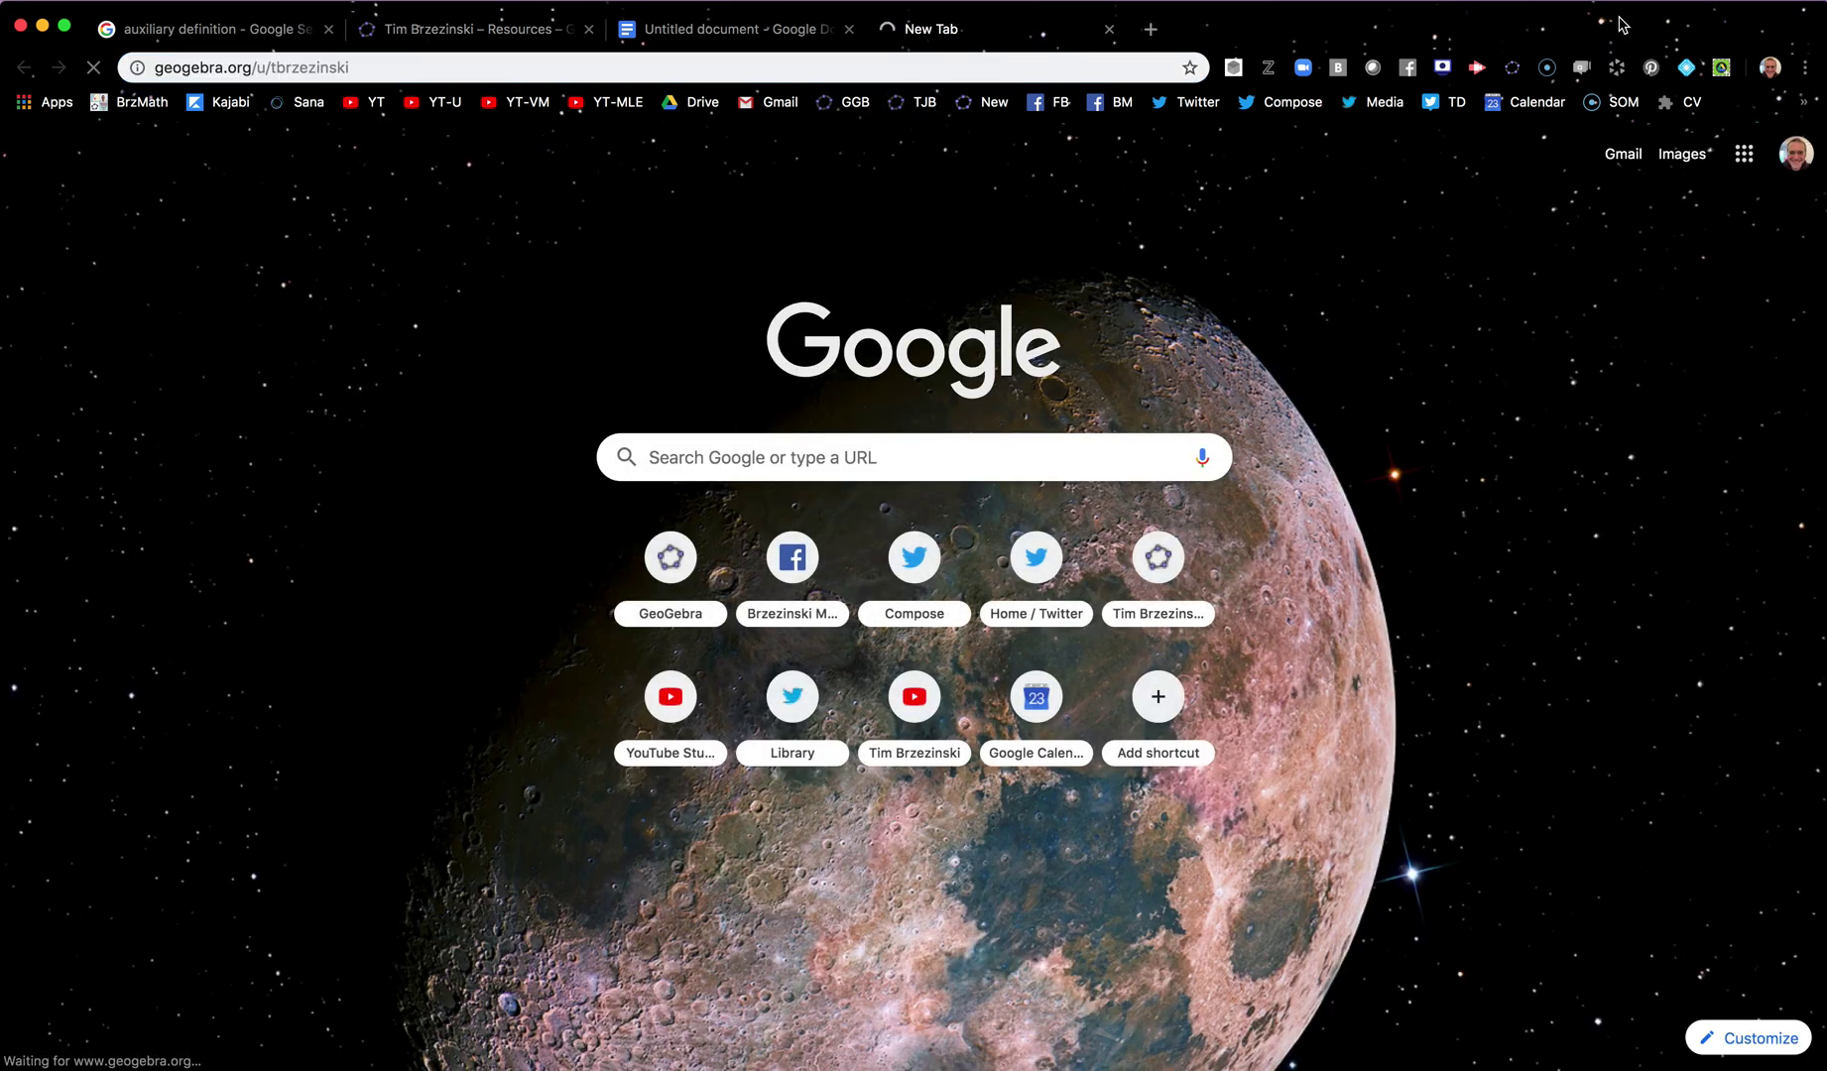
# Narrow the Chrome window and place the mirrored iPad window beside it
pyautogui.moveTo(1623, 25); pyautogui.dragTo(1466, 33)
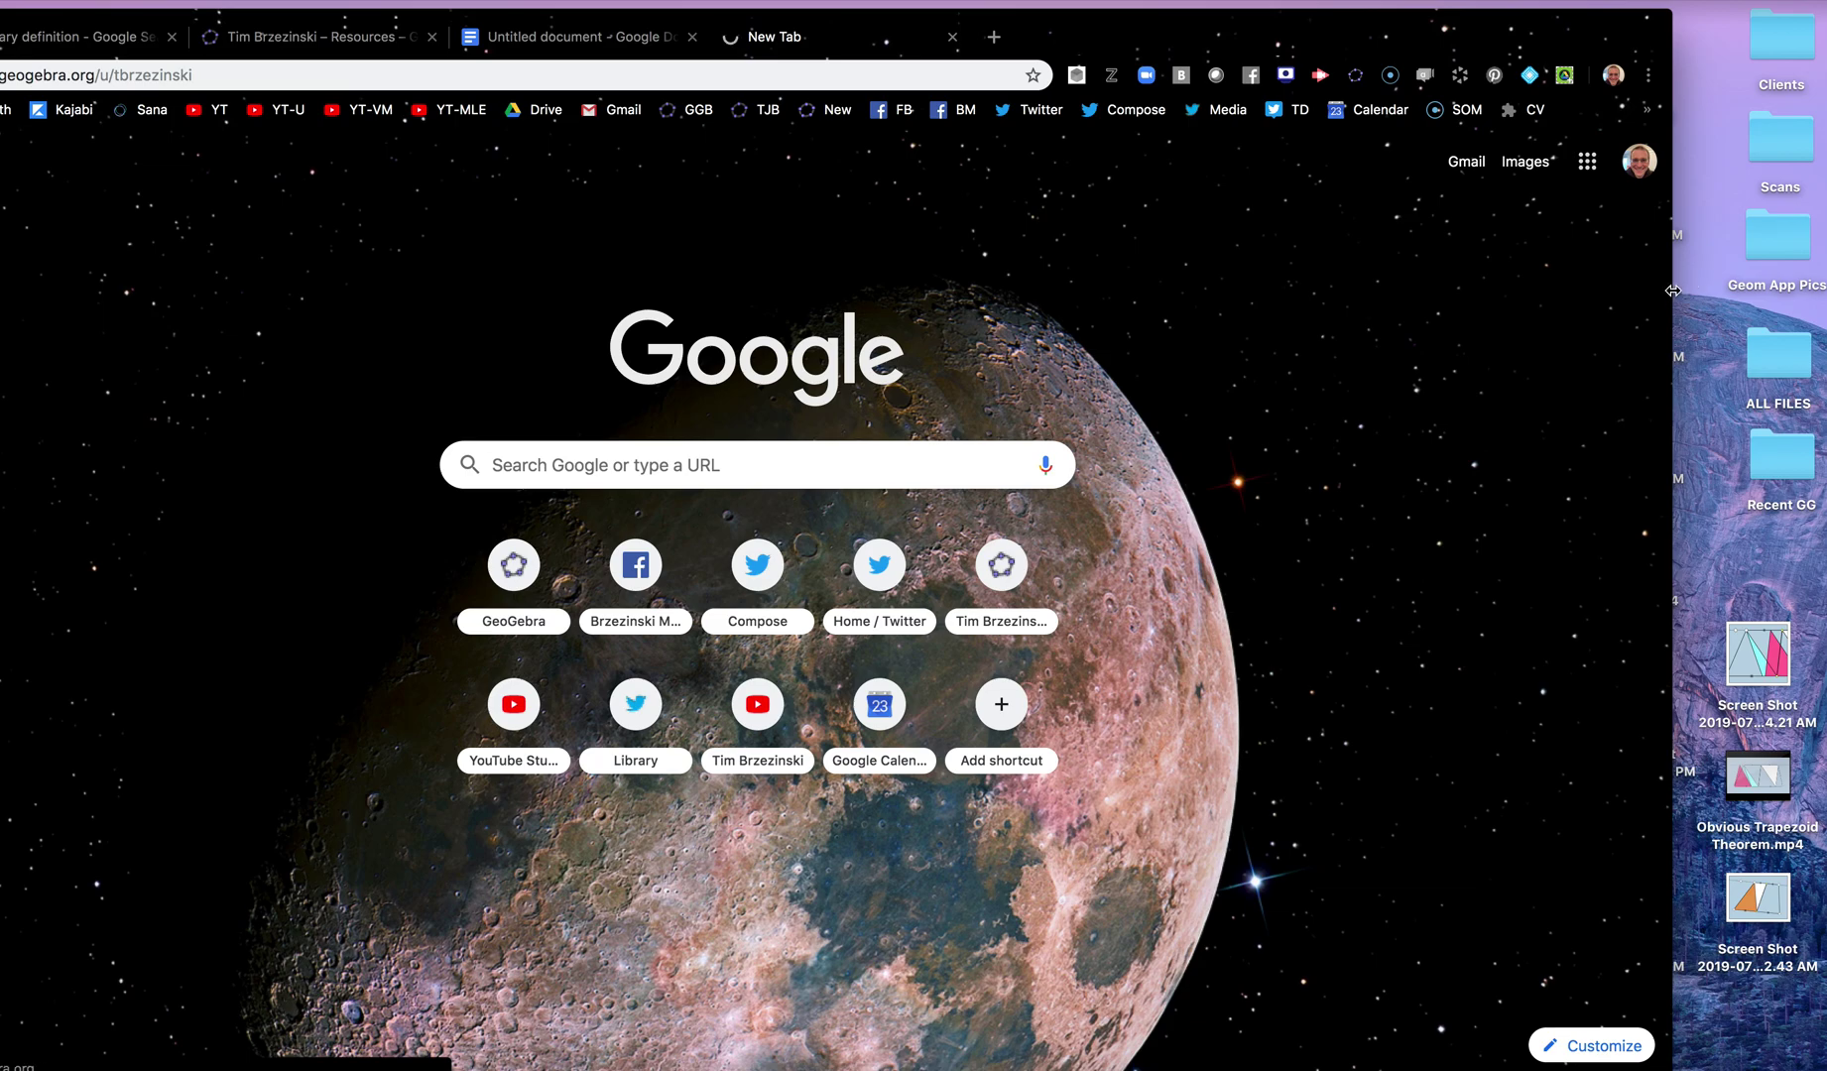
pyautogui.moveTo(1672, 290); pyautogui.dragTo(1069, 229)
pyautogui.click(1280, 1060)
pyautogui.moveTo(1363, 87); pyautogui.dragTo(1399, 30)
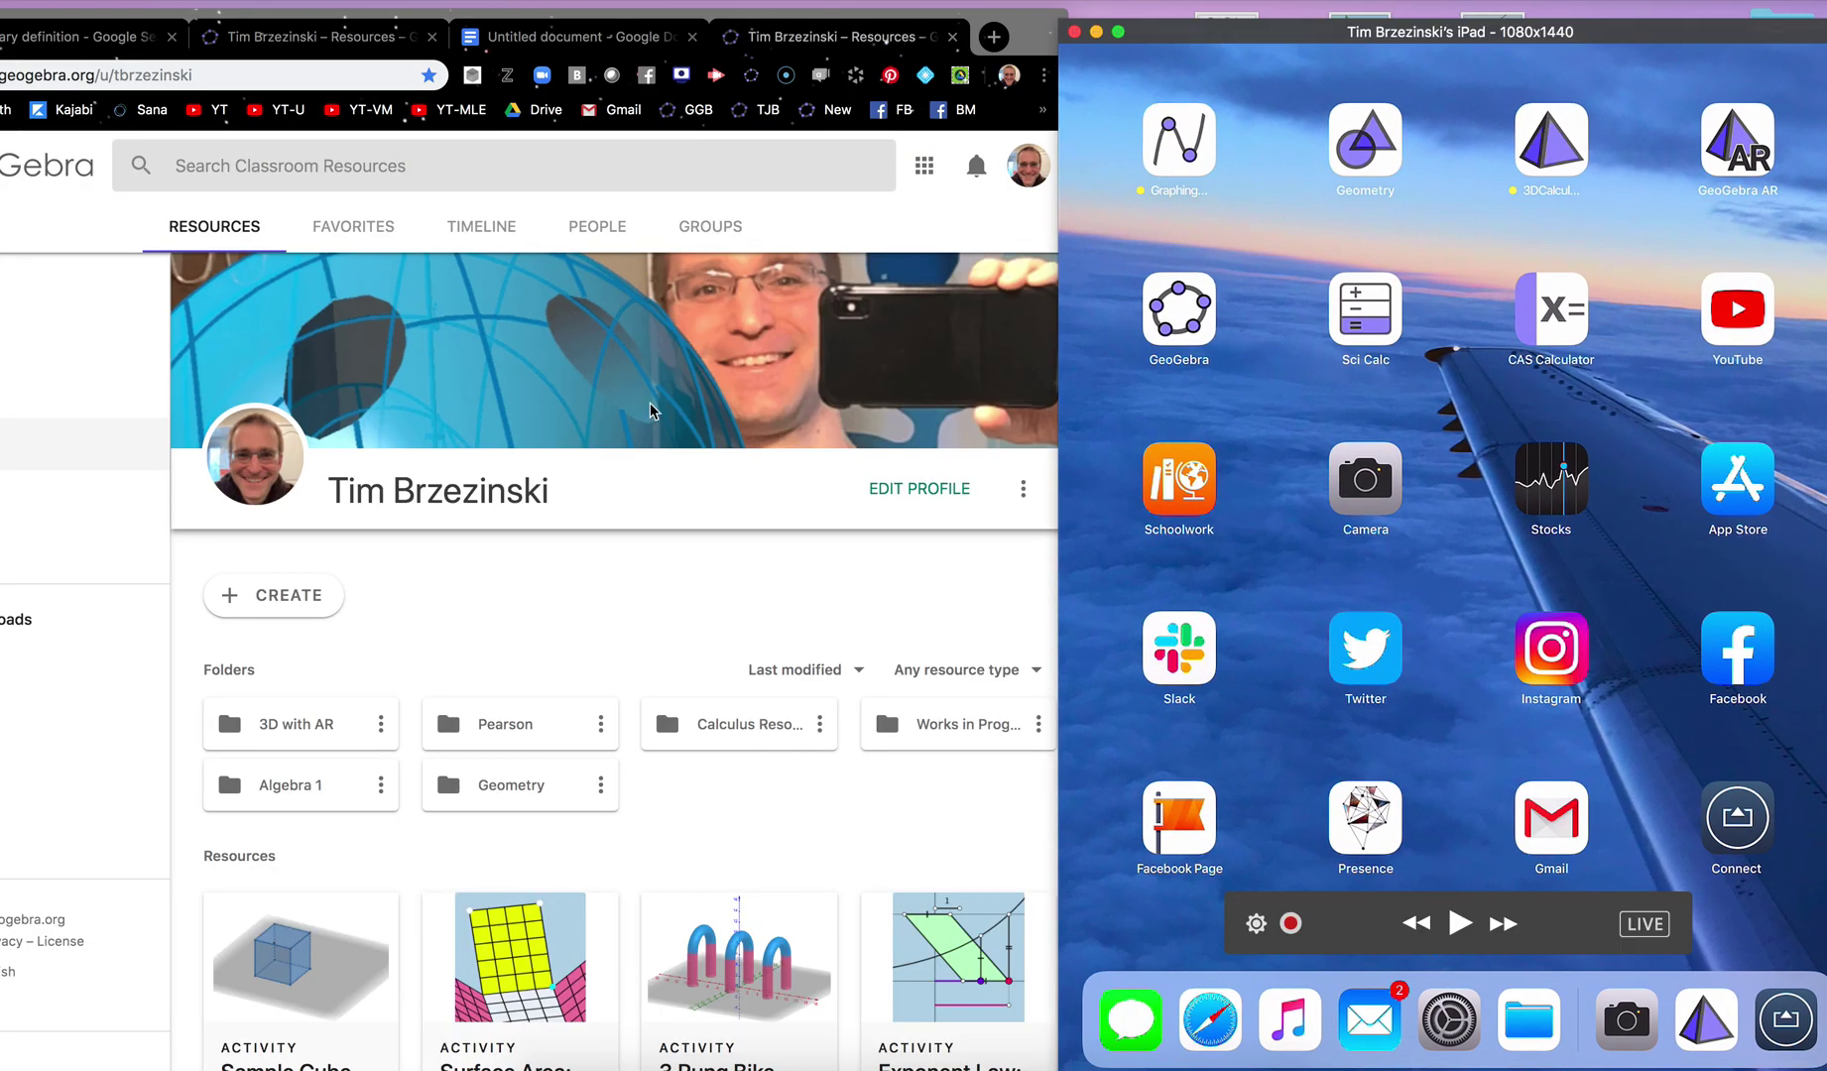
# Open the Sample Cube for Screencast resource and select its material code psmbcnnw in the URL
pyautogui.scroll(-5, 560, 427)
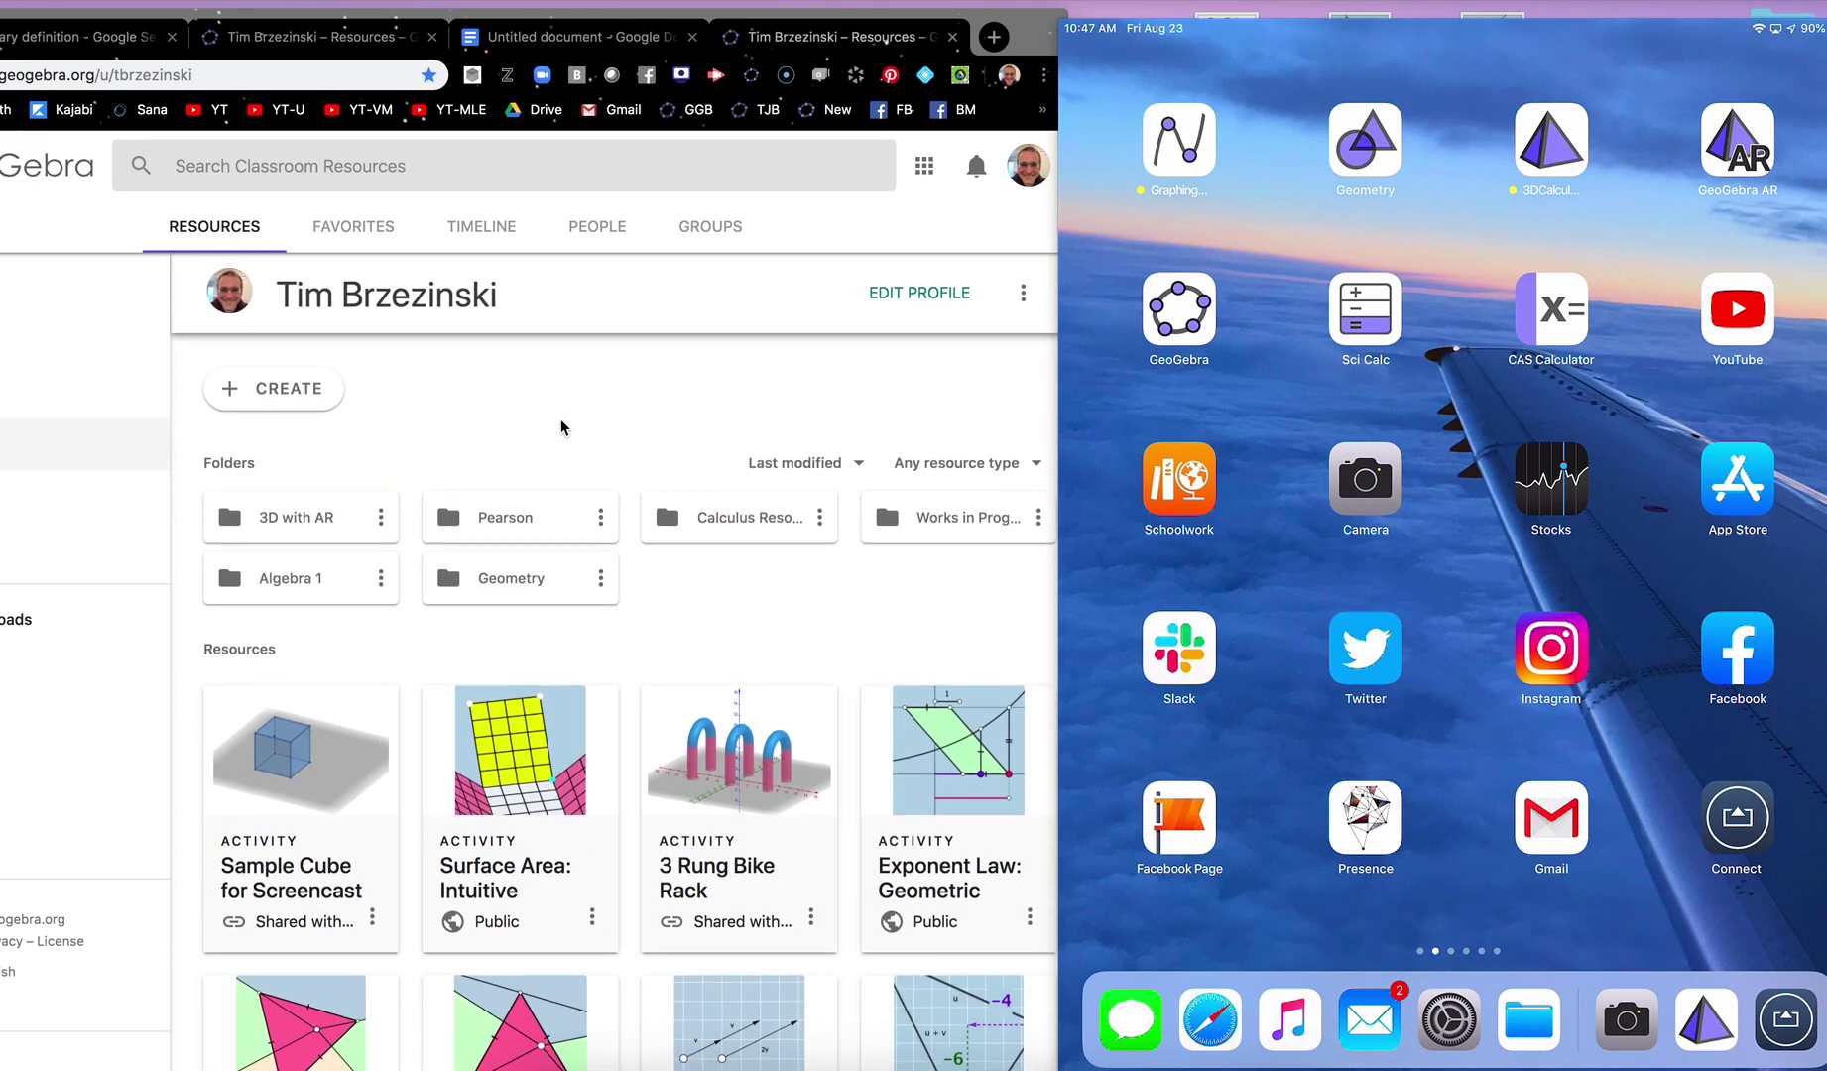
pyautogui.scroll(-2, 323, 818)
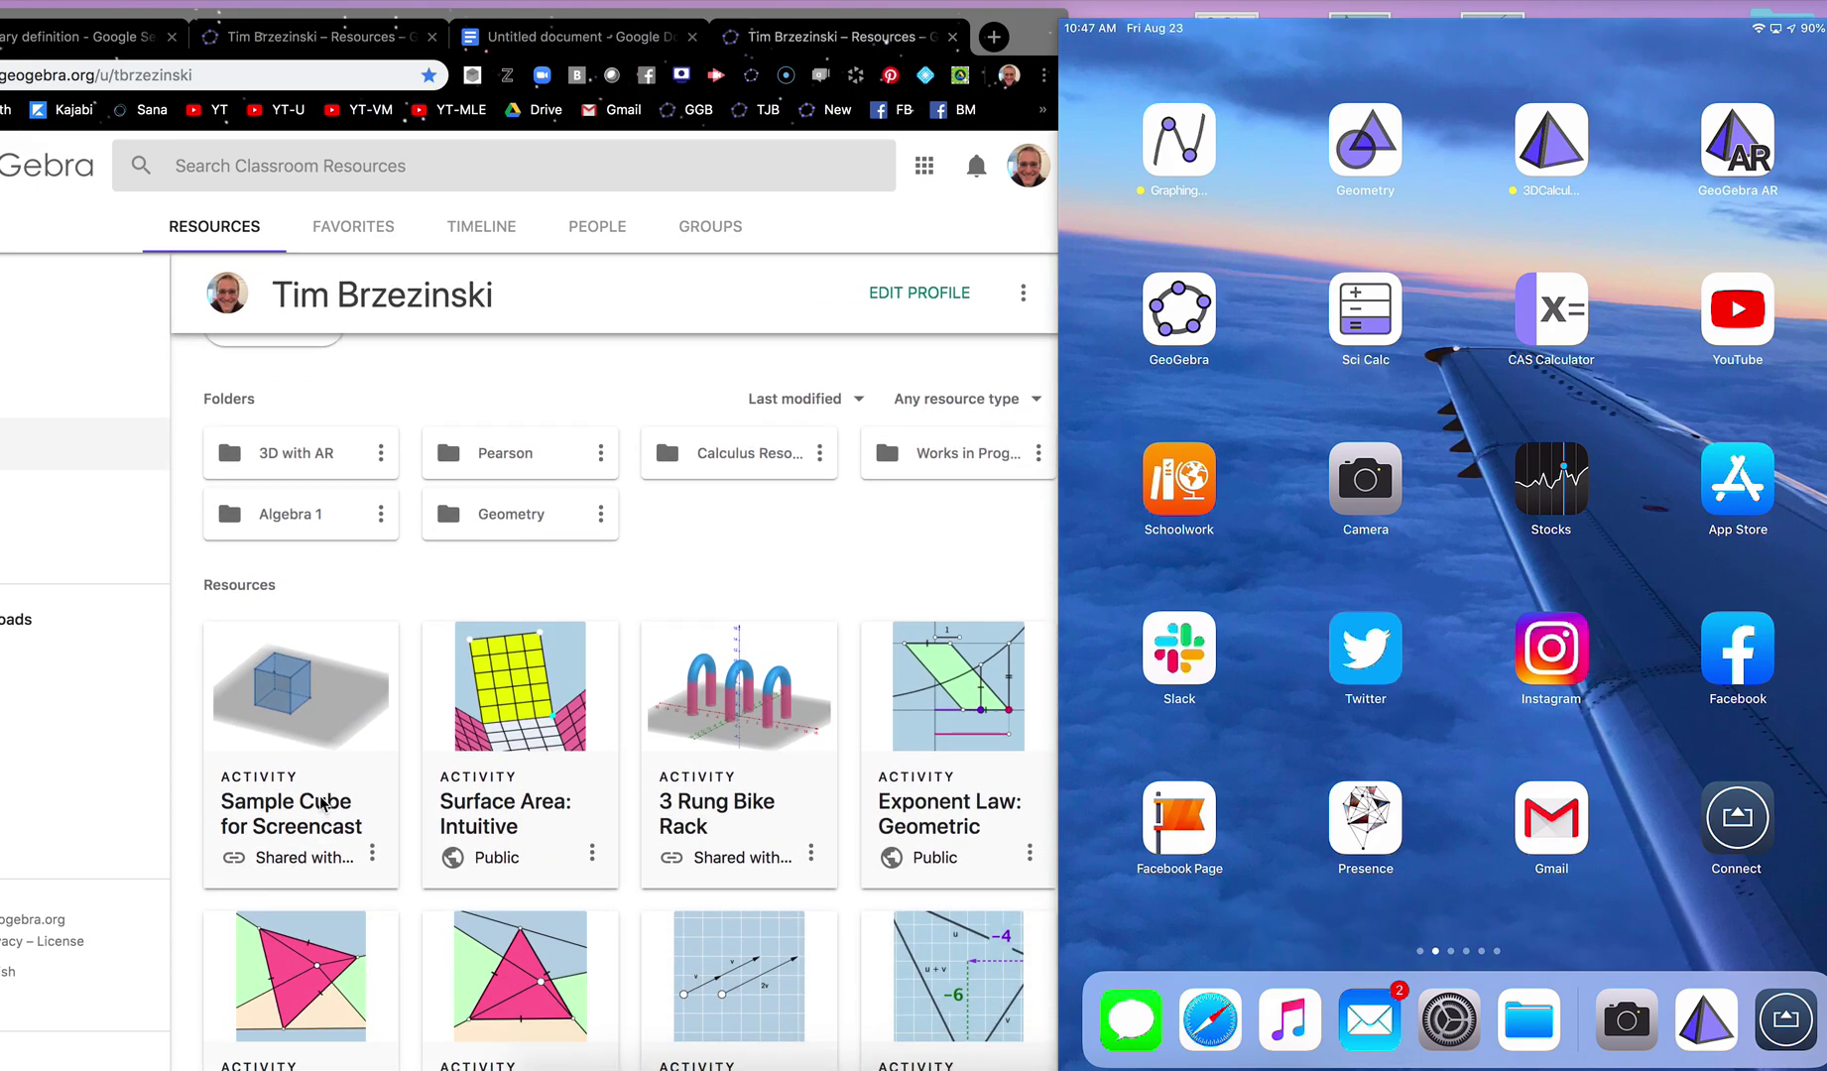
pyautogui.click(306, 744)
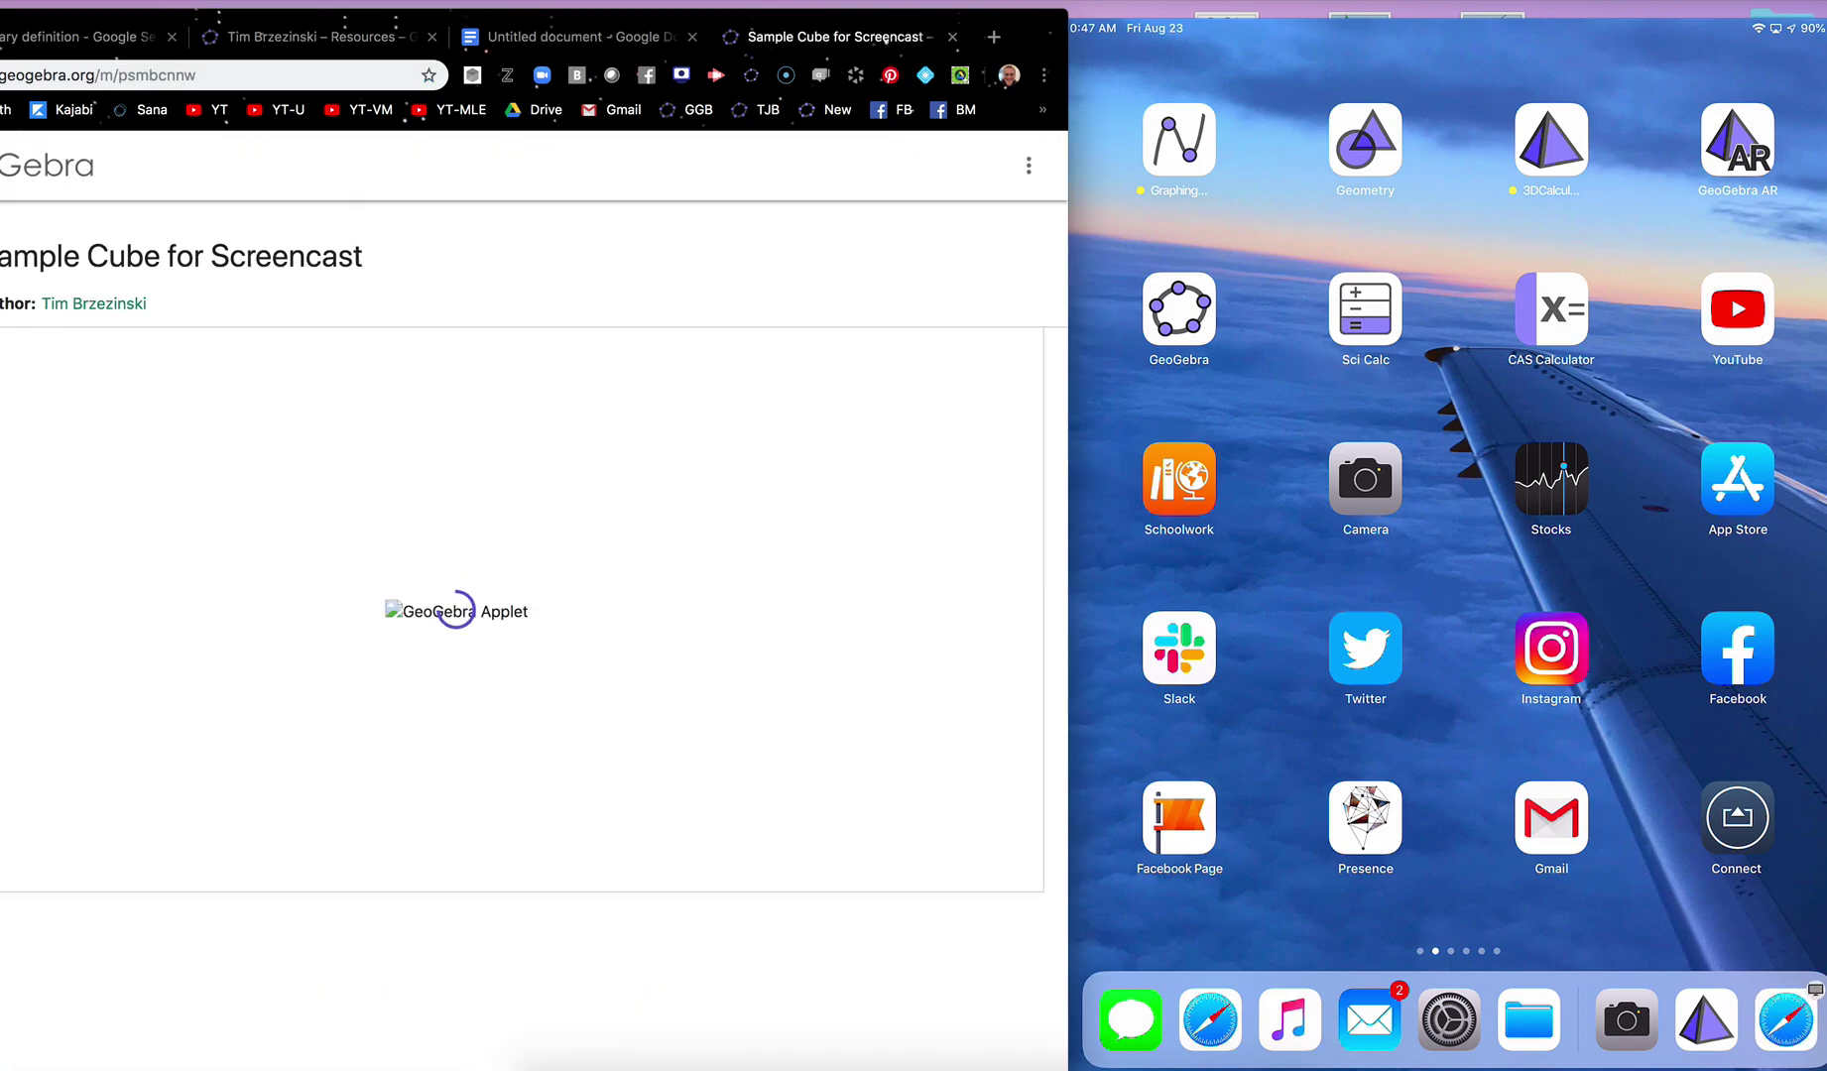
pyautogui.moveTo(208, 72); pyautogui.dragTo(125, 95)
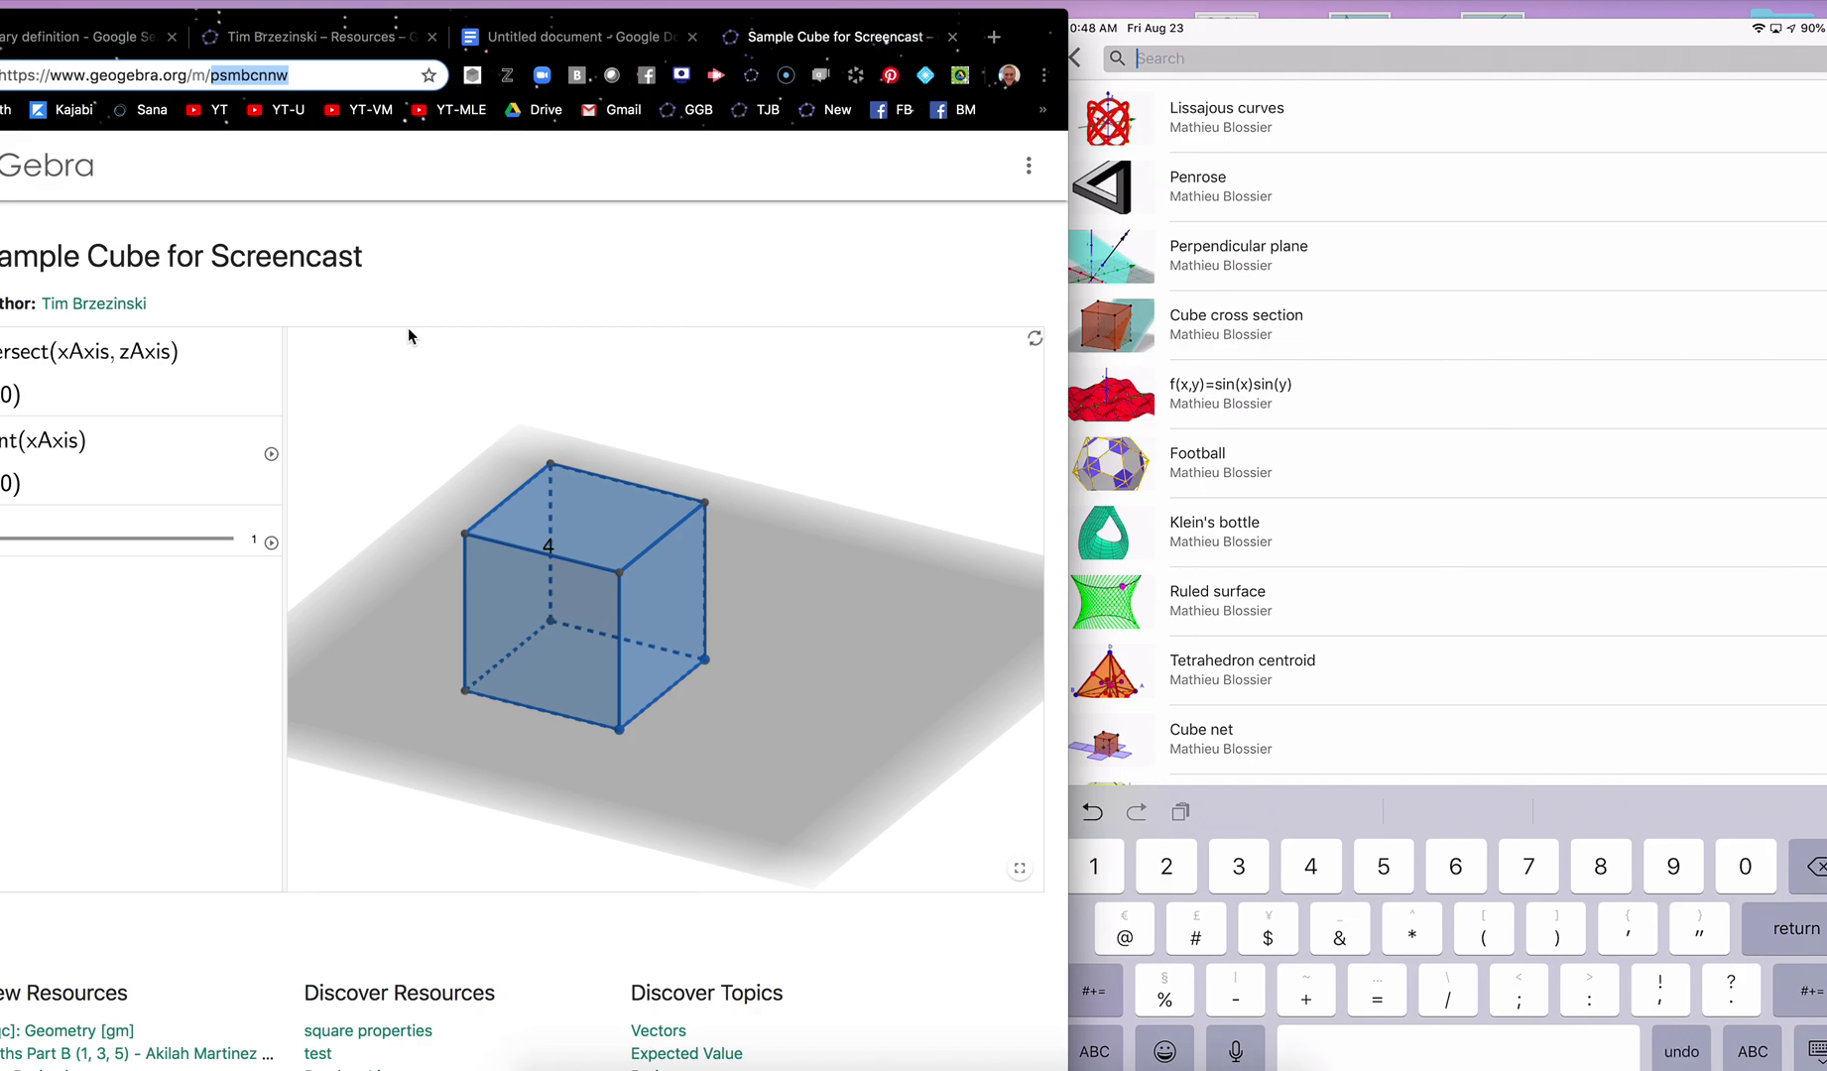
# Search the iPad app for psmbcnnw, and reload the cube page in the repositioned Chrome window
pyautogui.write('p')
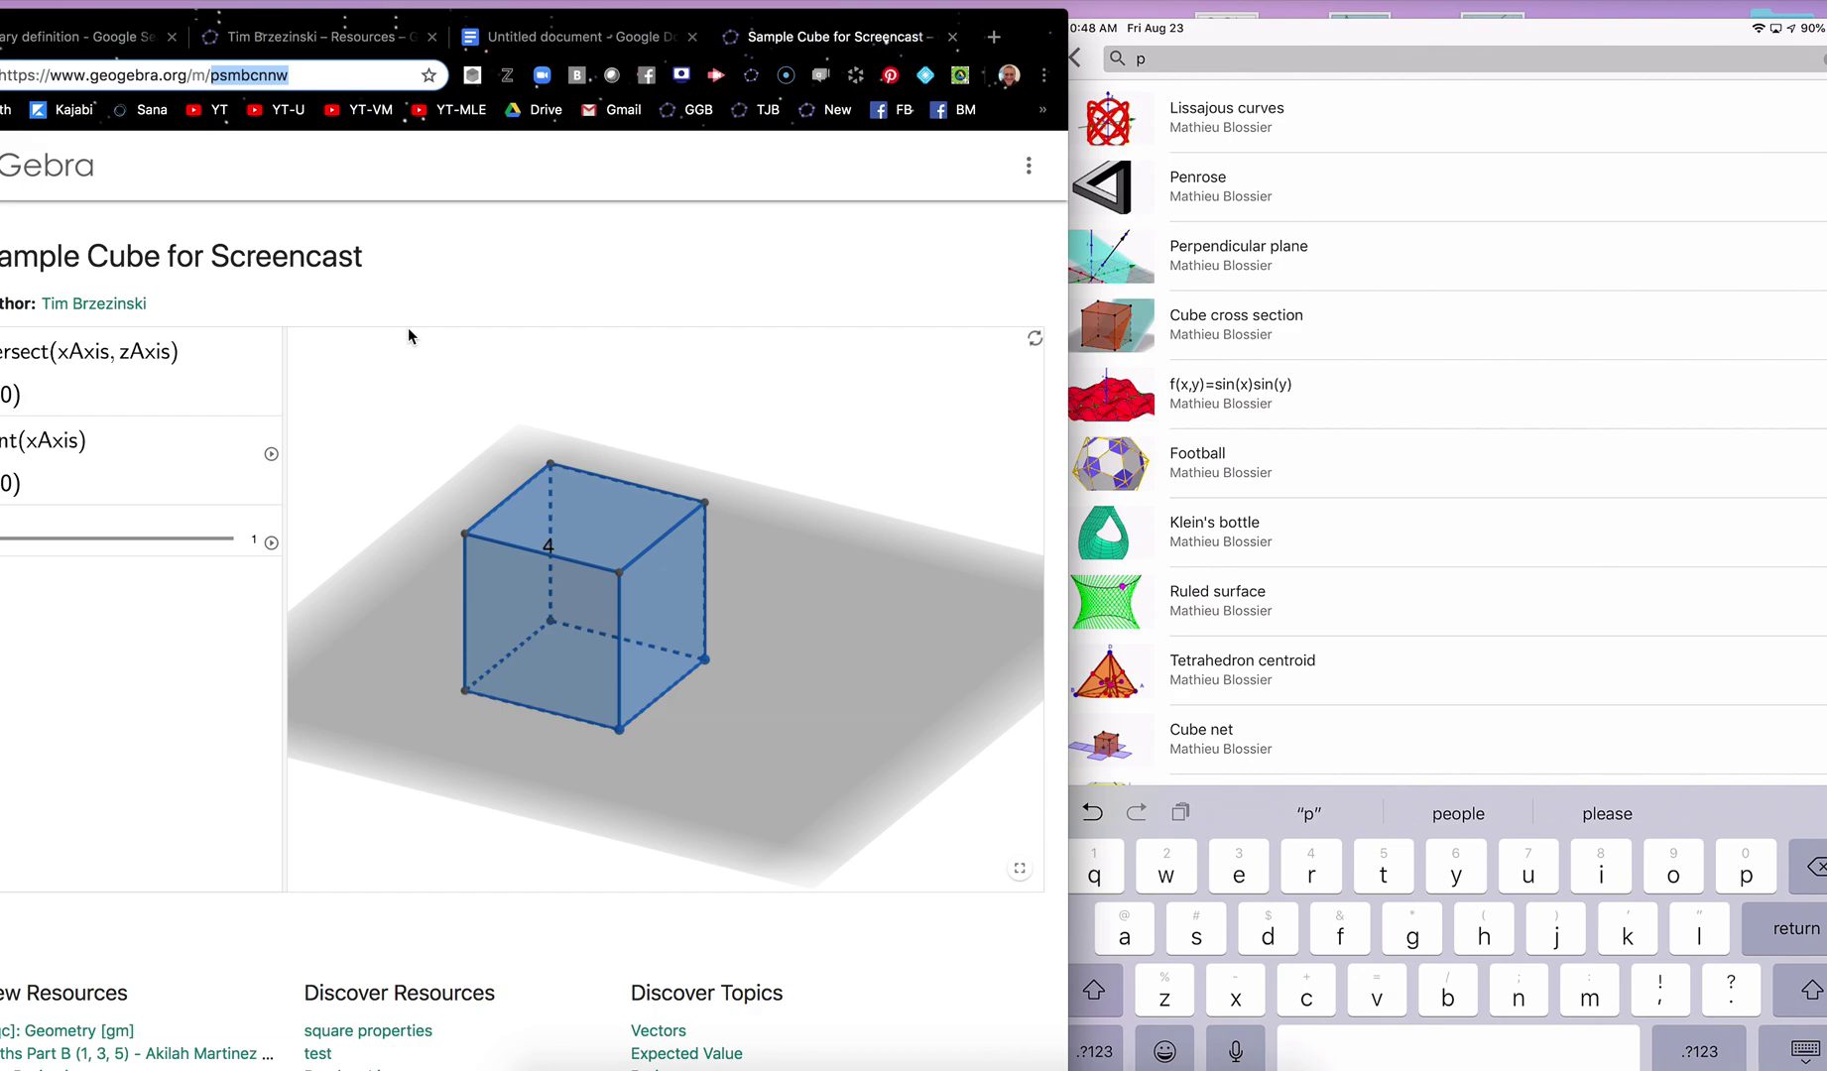
pyautogui.write('smb')
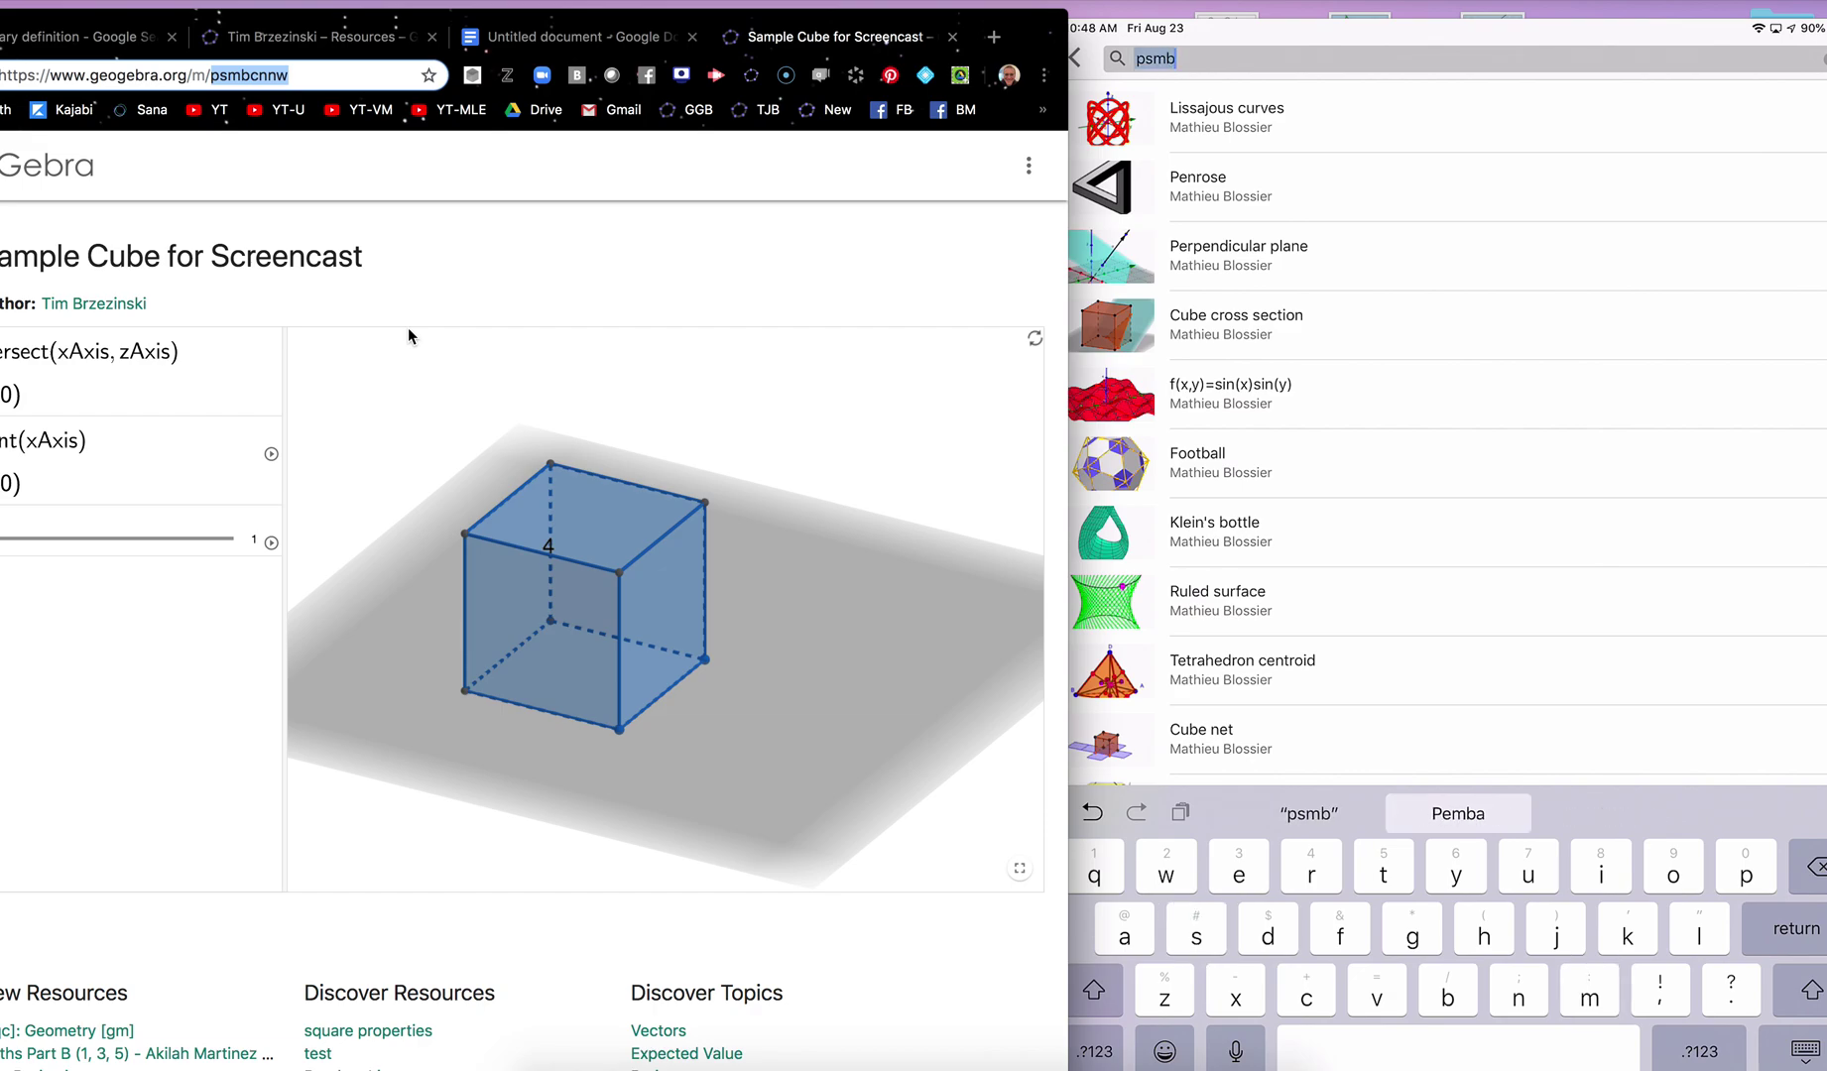
pyautogui.write('cnnw')
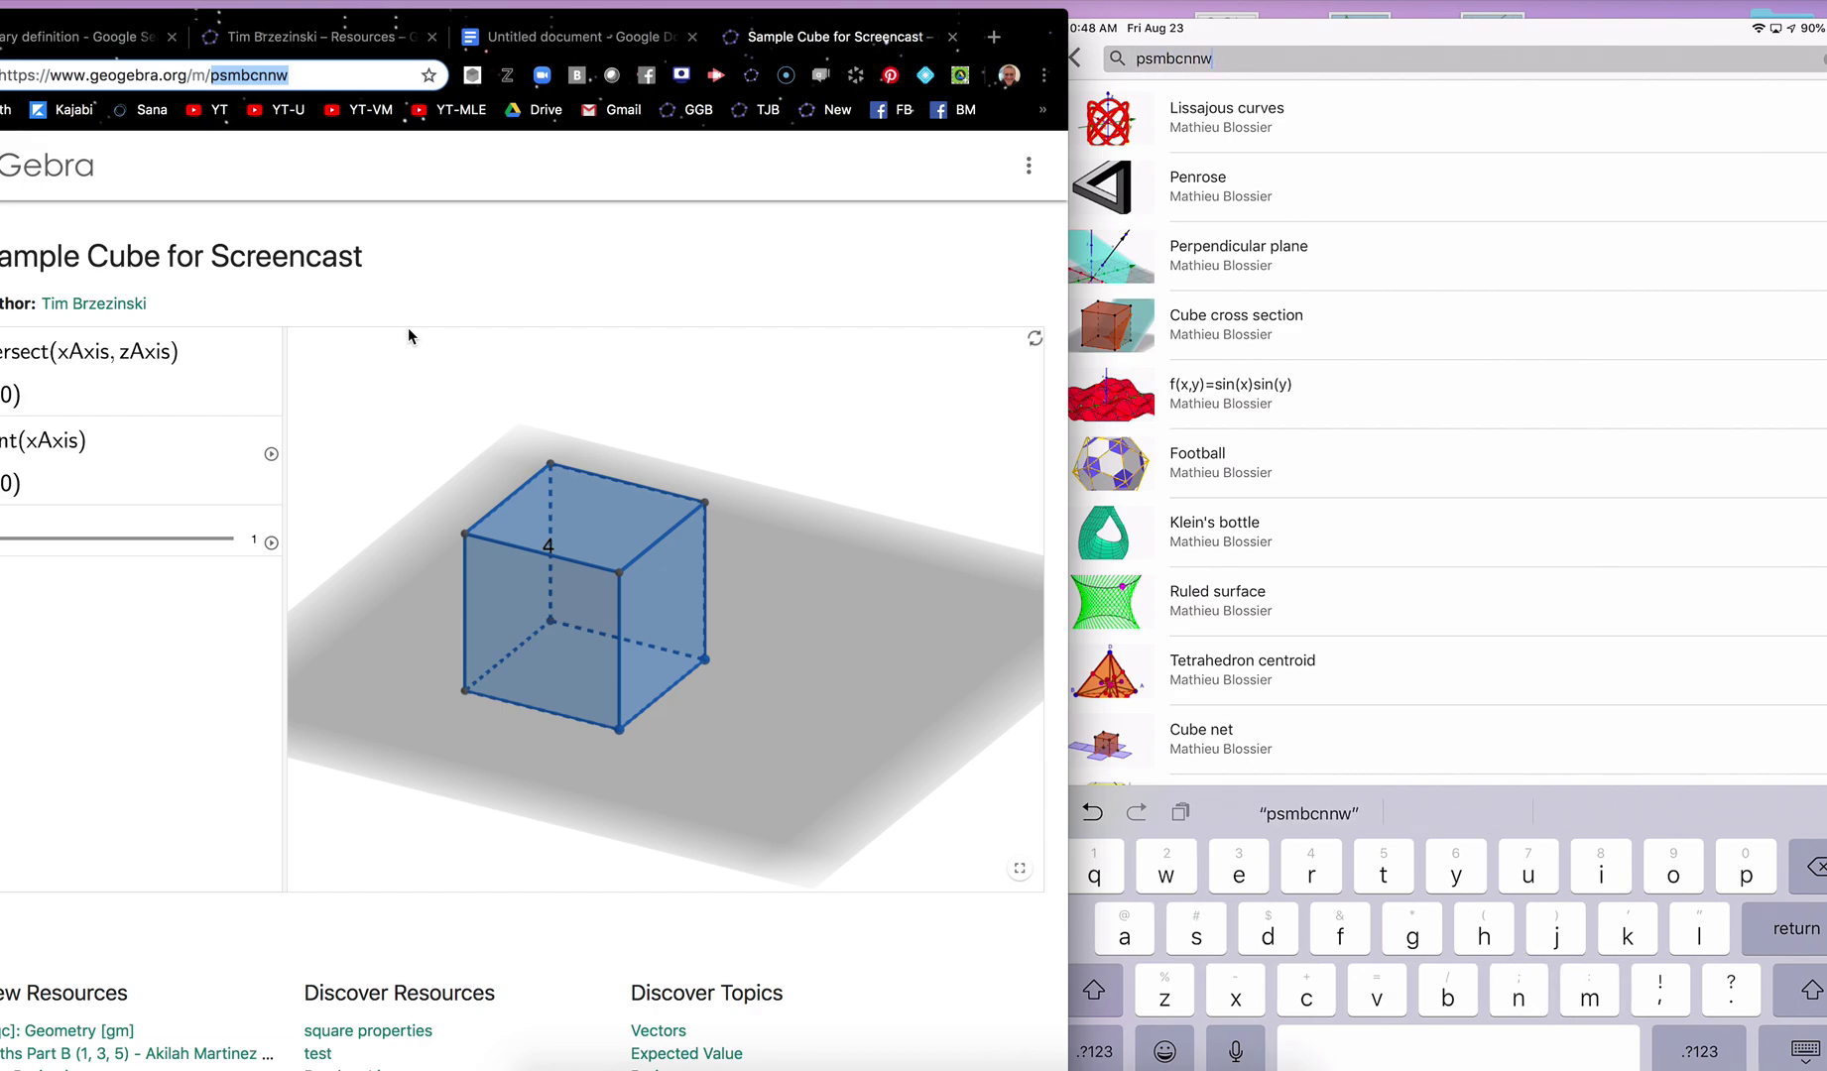
pyautogui.press('Return')
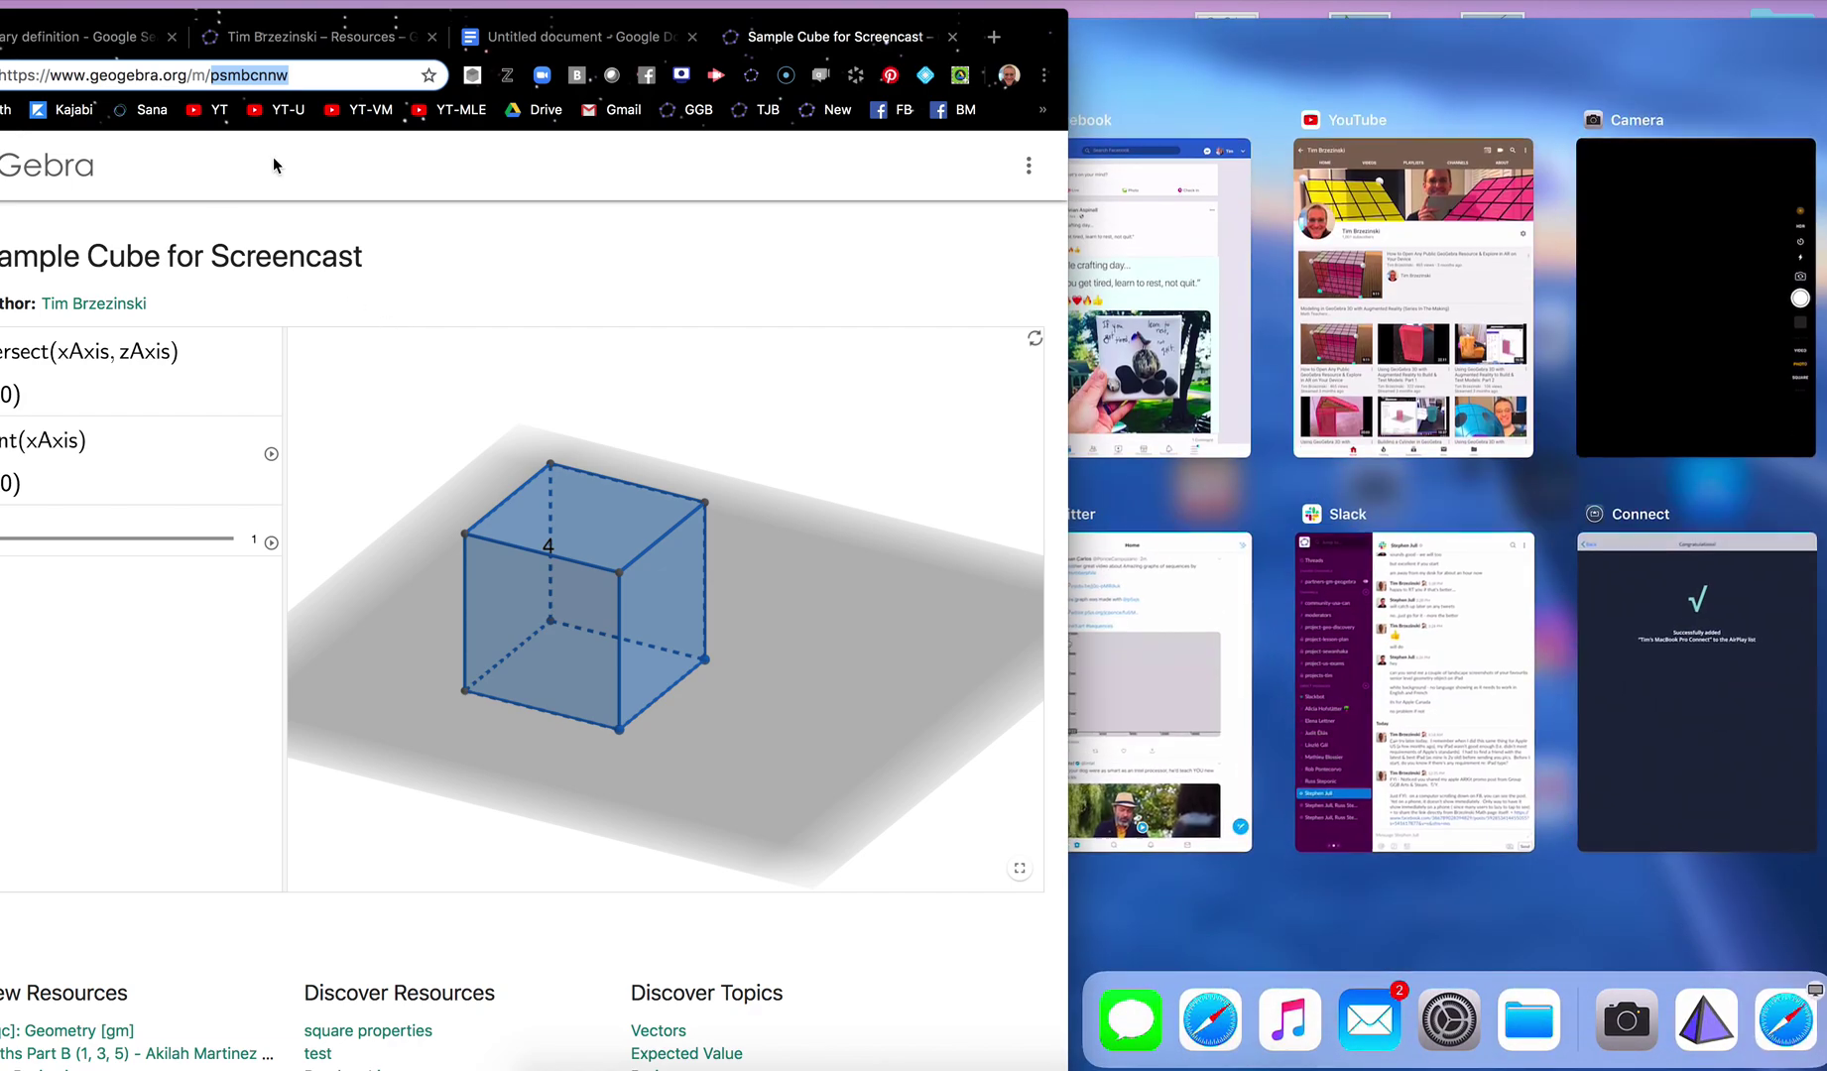
pyautogui.moveTo(374, 20); pyautogui.dragTo(488, 20)
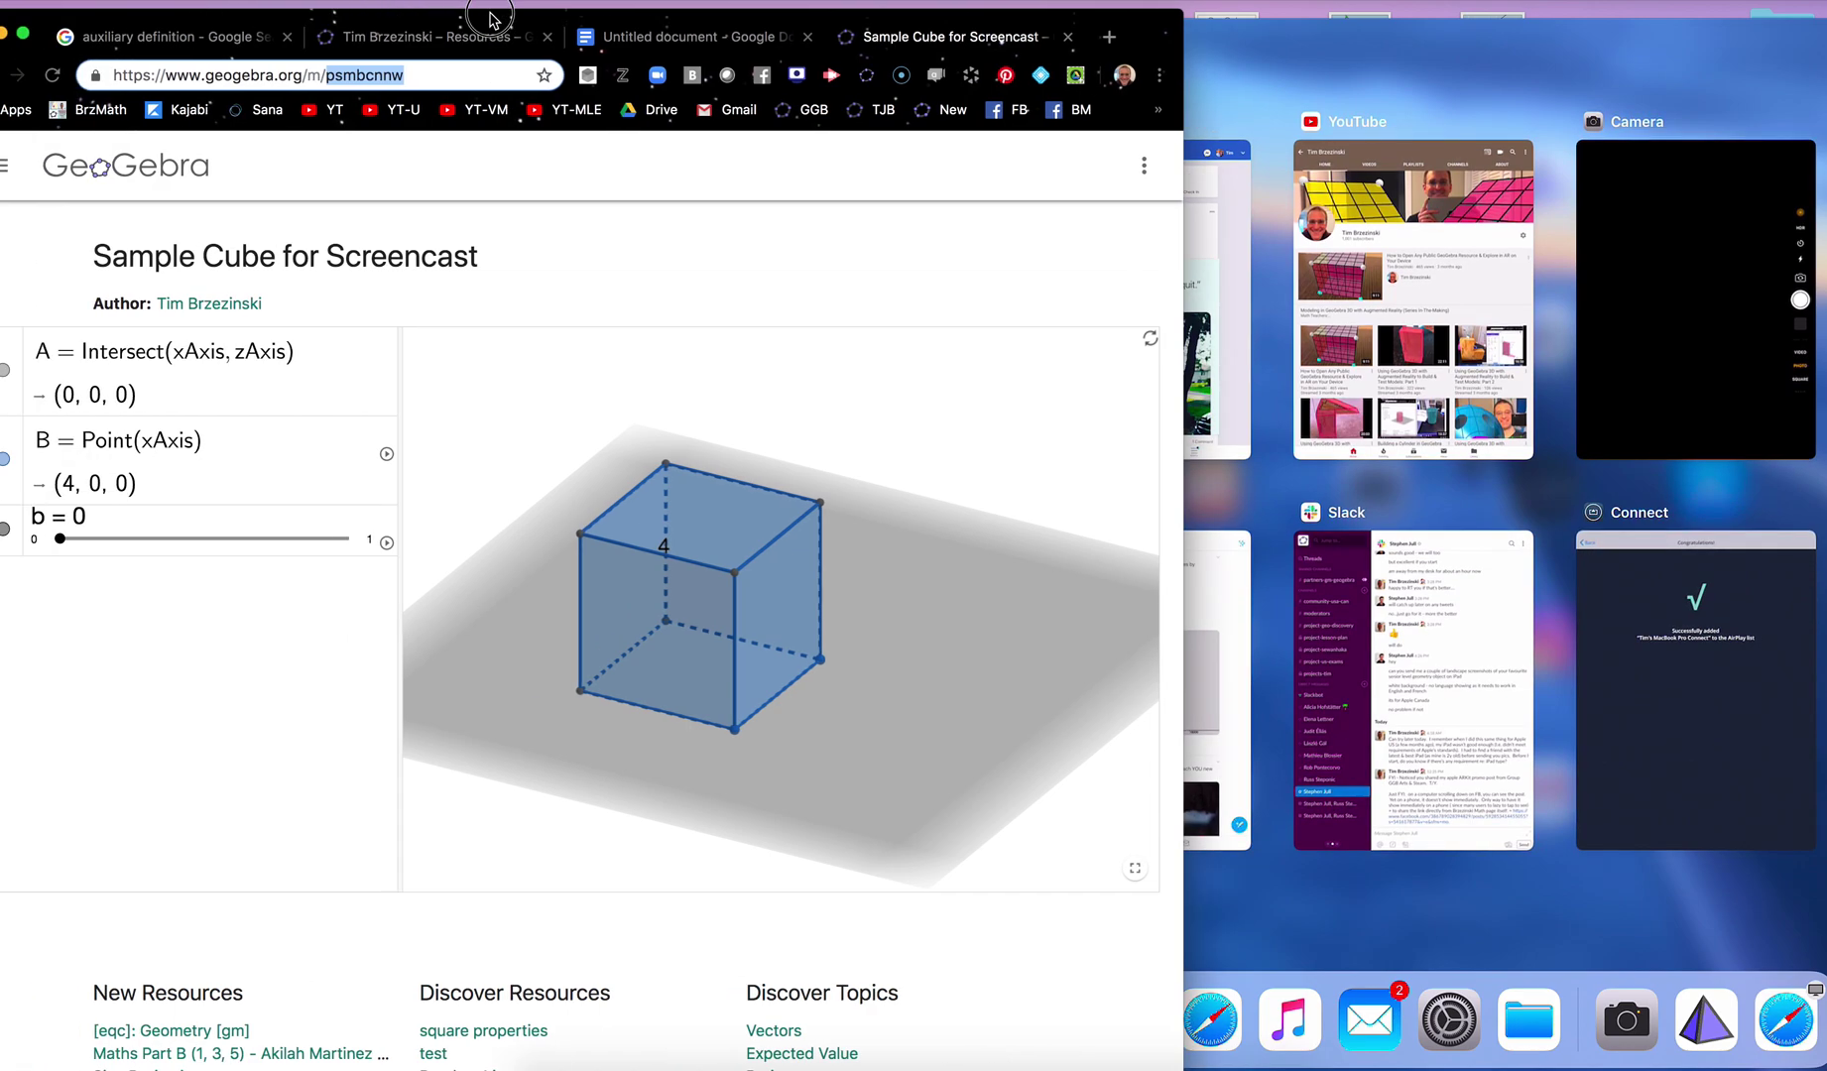
pyautogui.click(52, 75)
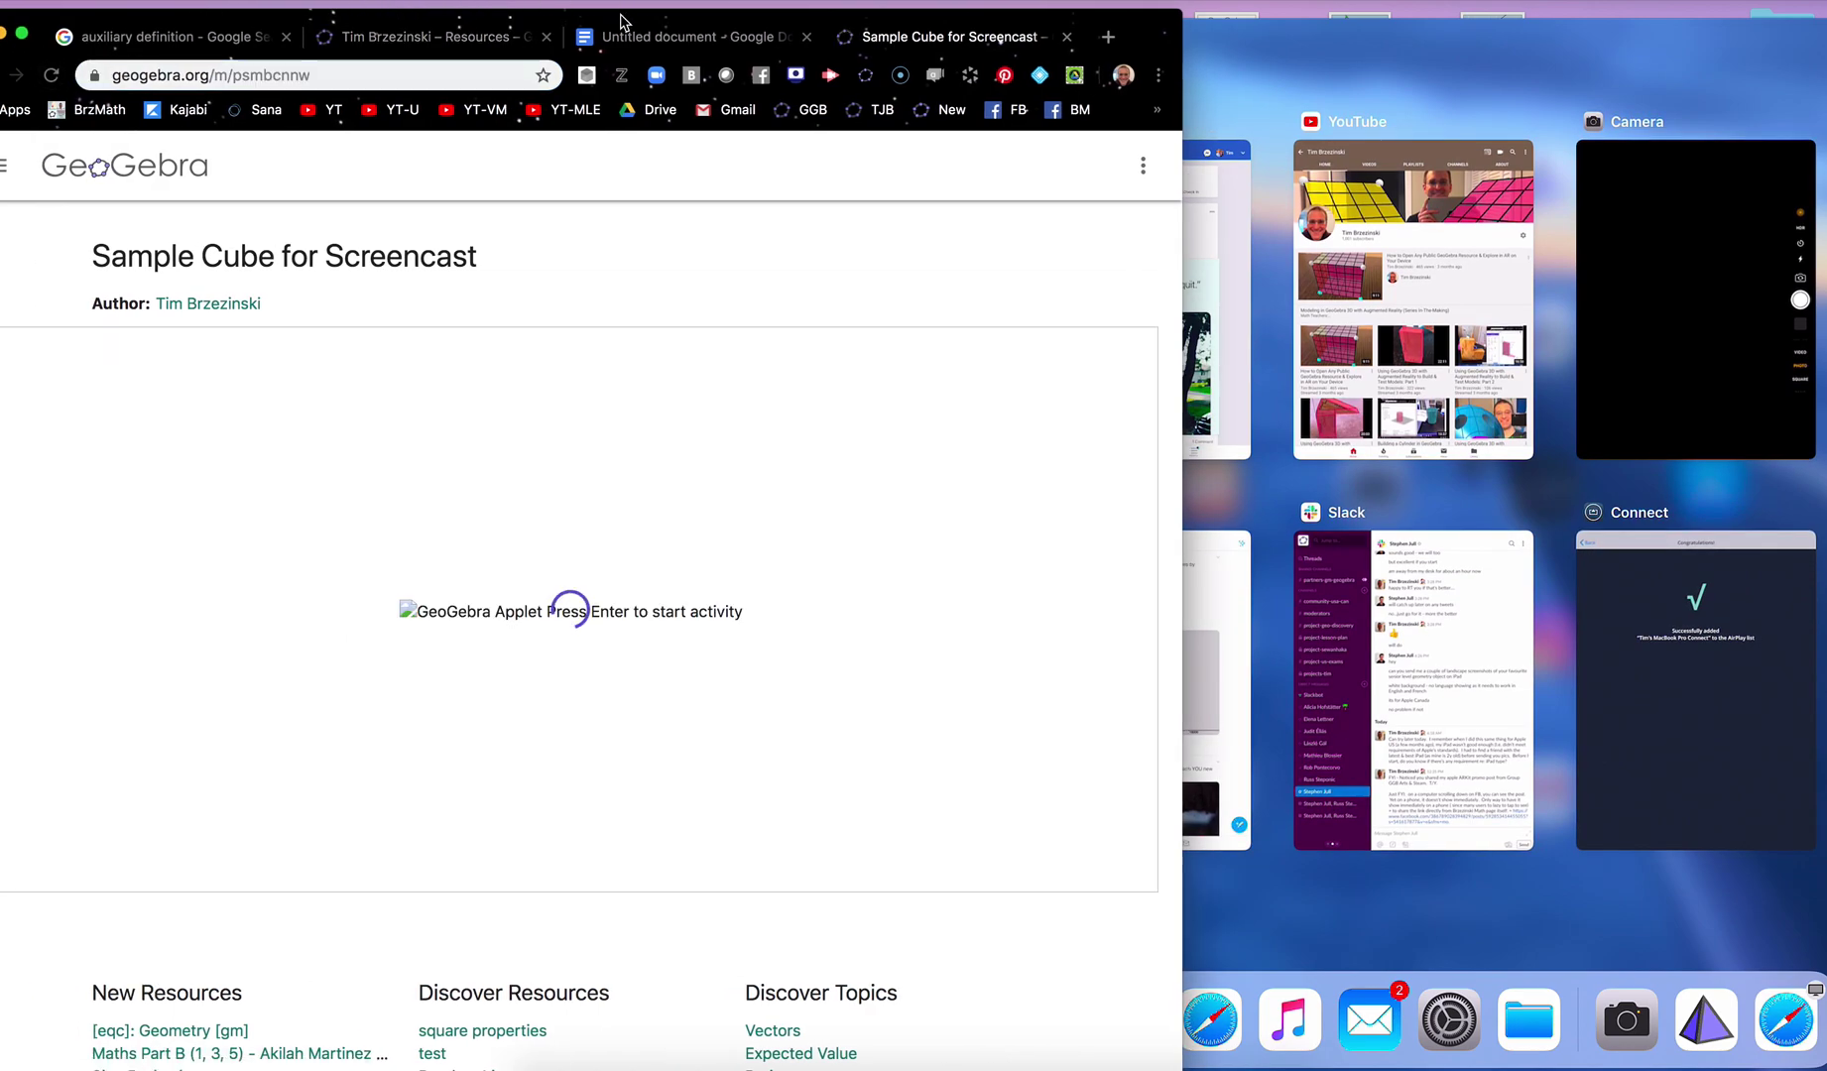
pyautogui.moveTo(621, 20); pyautogui.dragTo(582, 11)
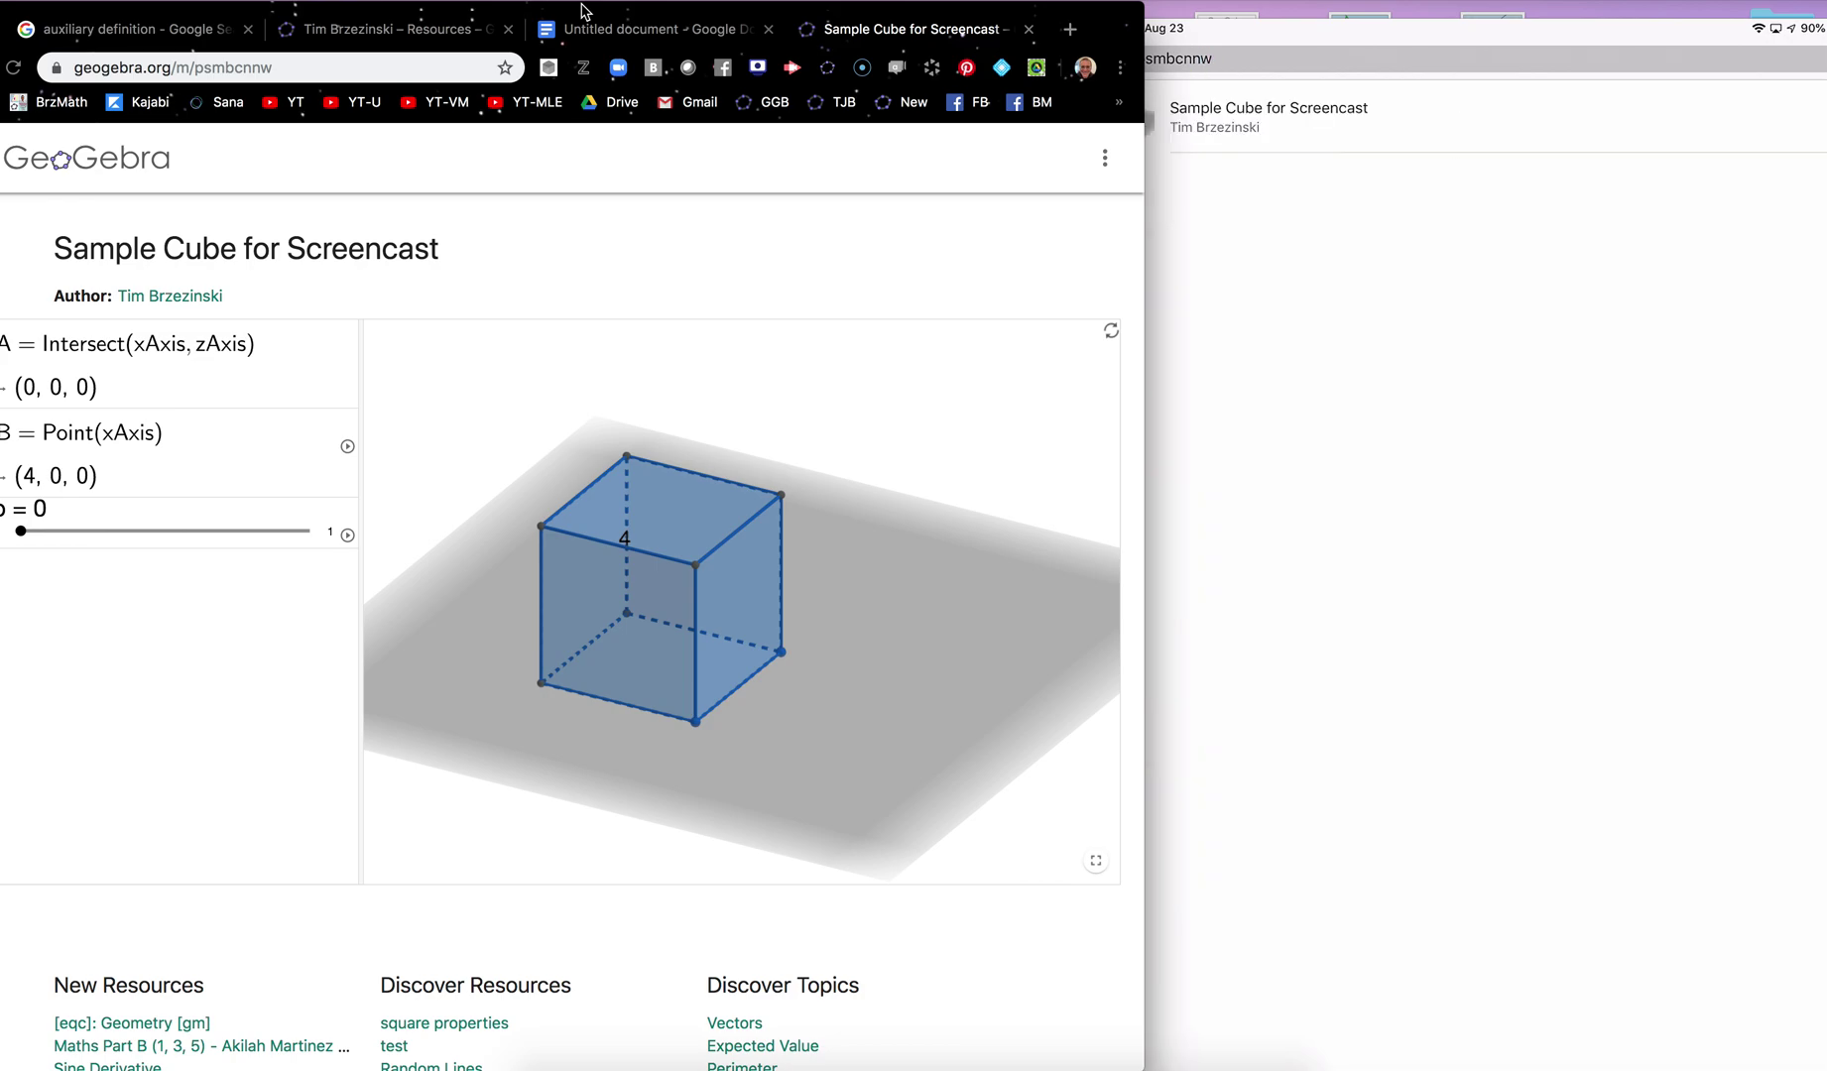
# Open Sample Cube for Screencast on the iPad, scroll to slider b, and switch to AR
pyautogui.click(1455, 15)
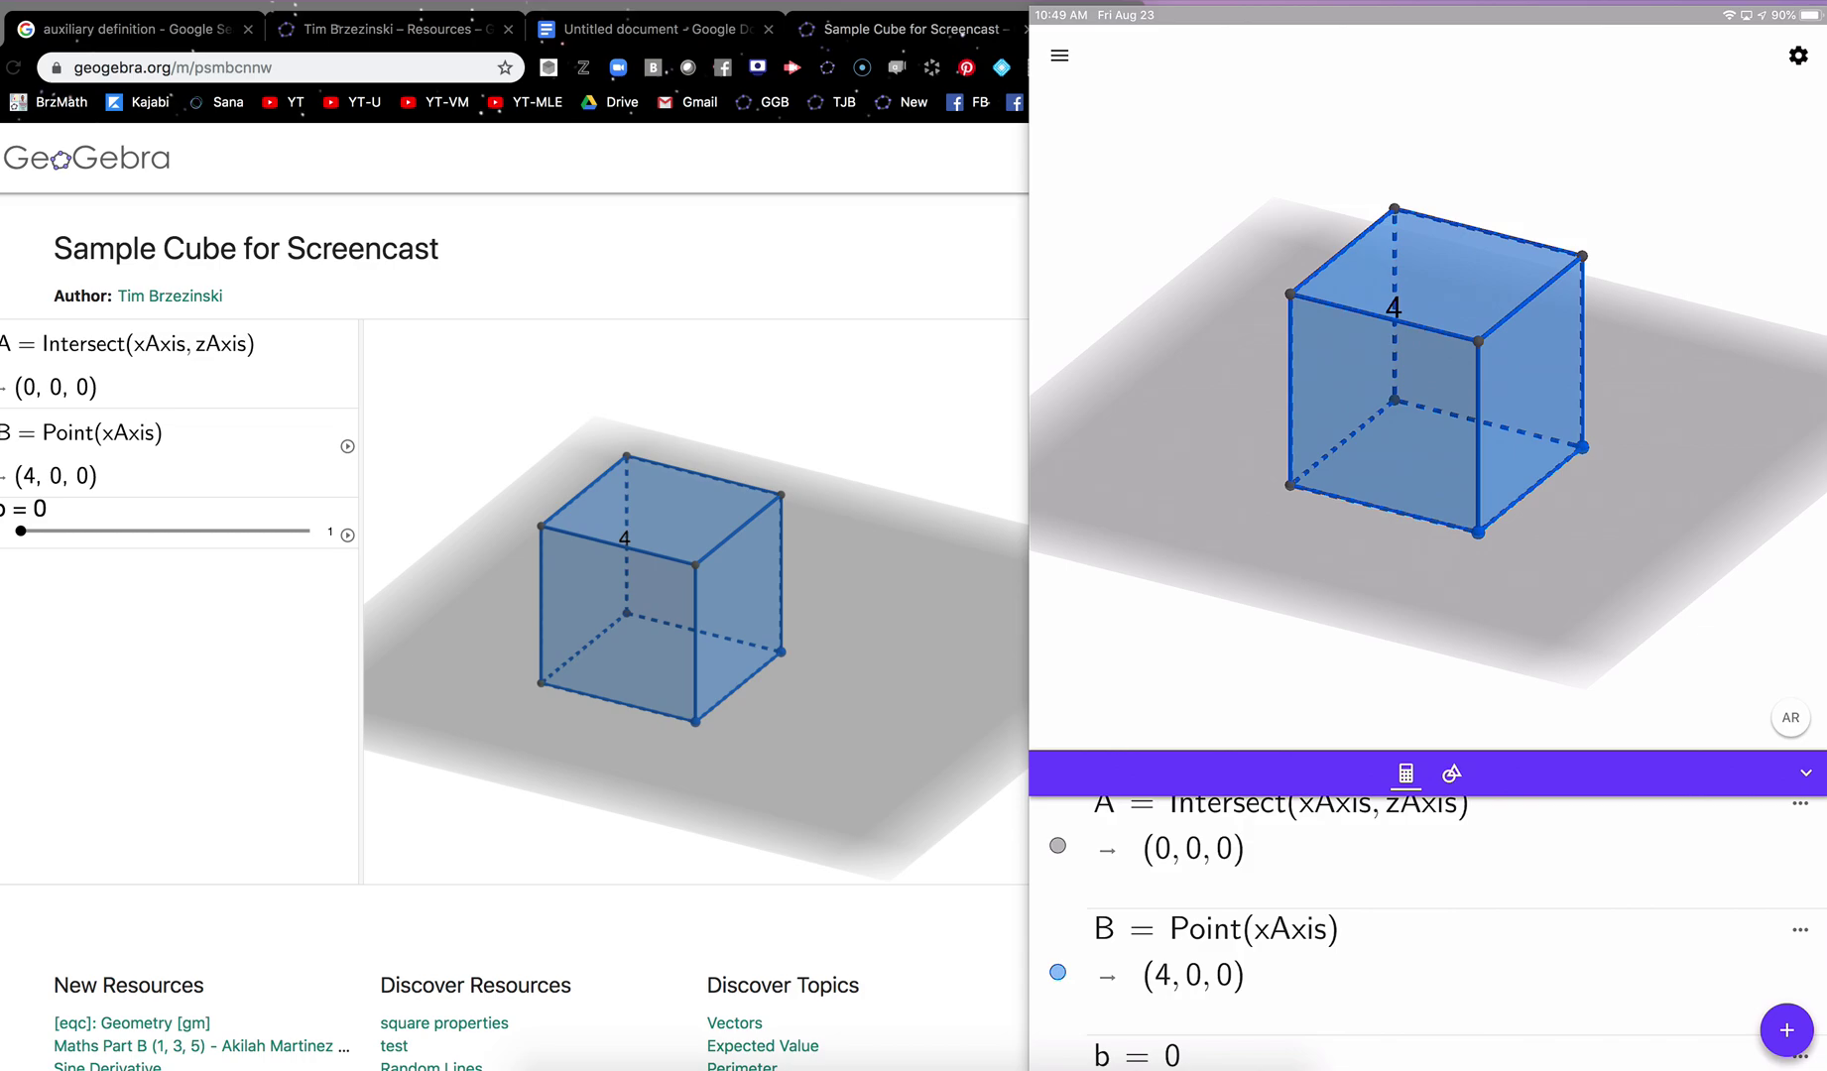
pyautogui.scroll(-3, 1428, 932)
pyautogui.scroll(3, 1428, 932)
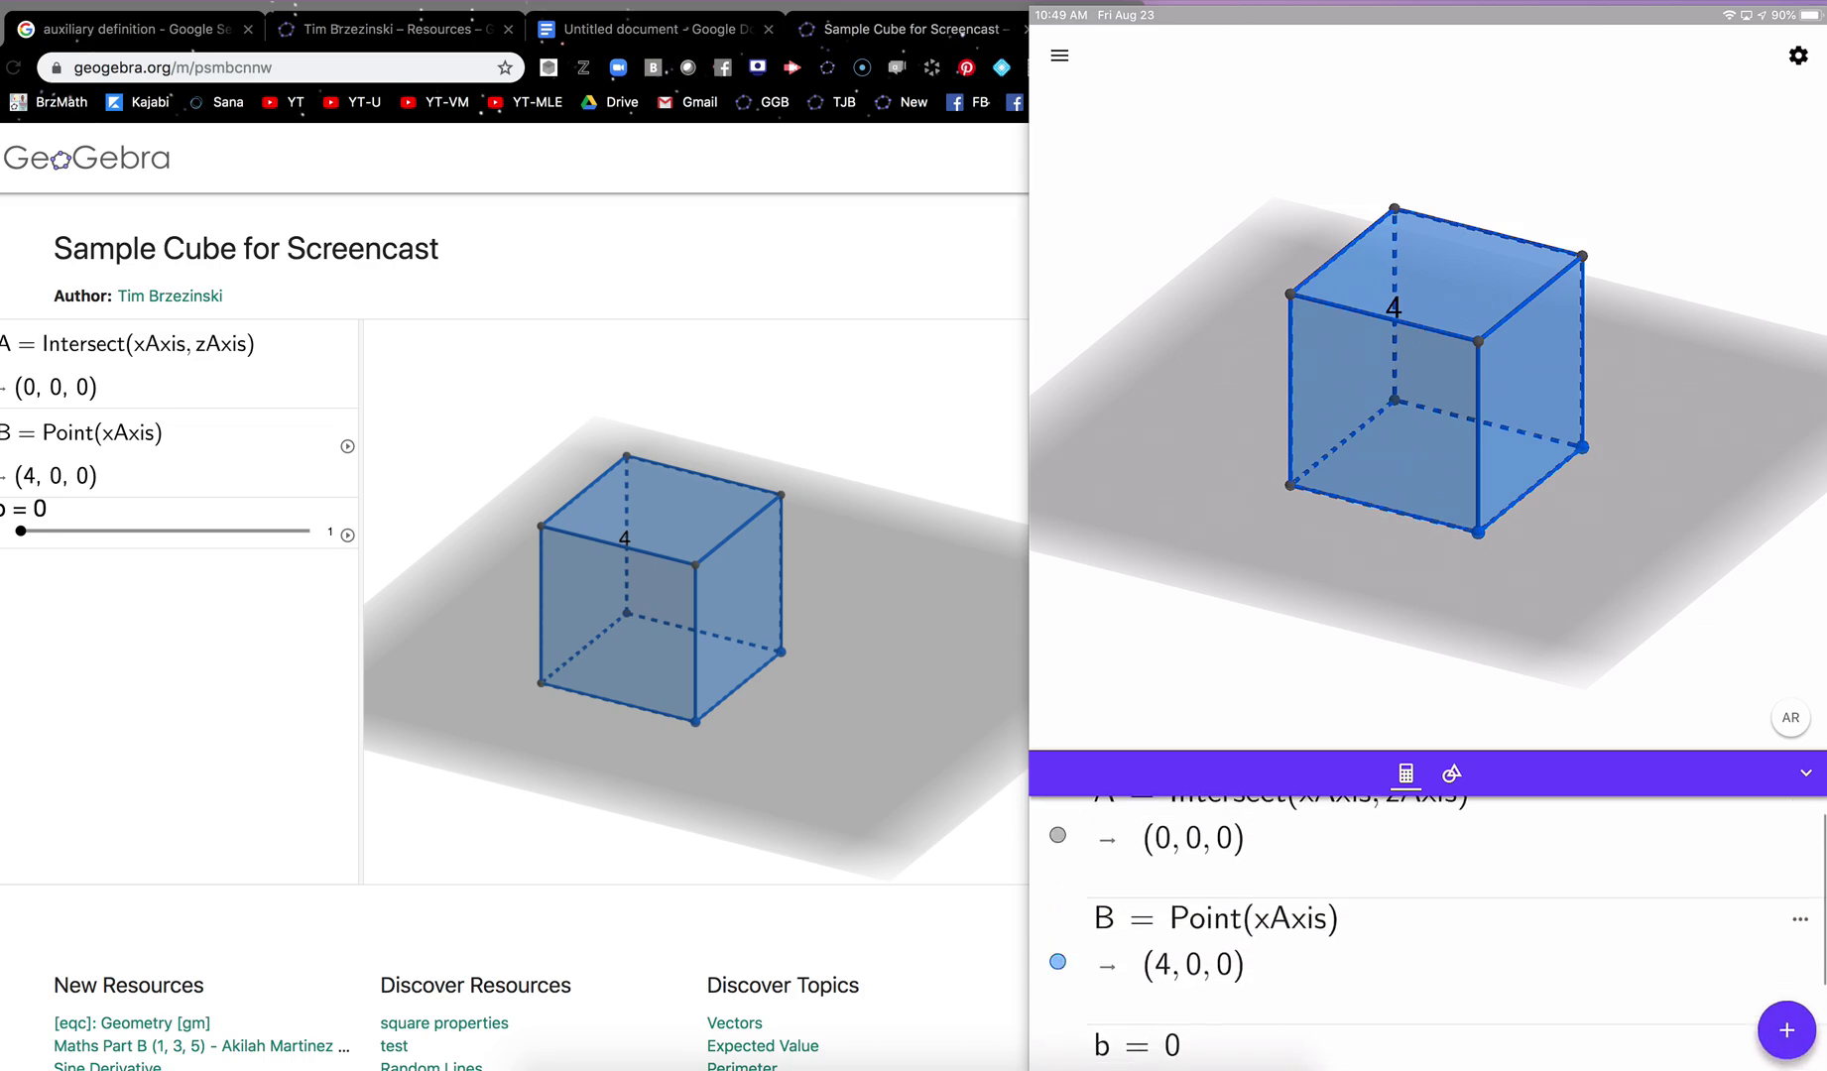
pyautogui.scroll(-2, 1428, 932)
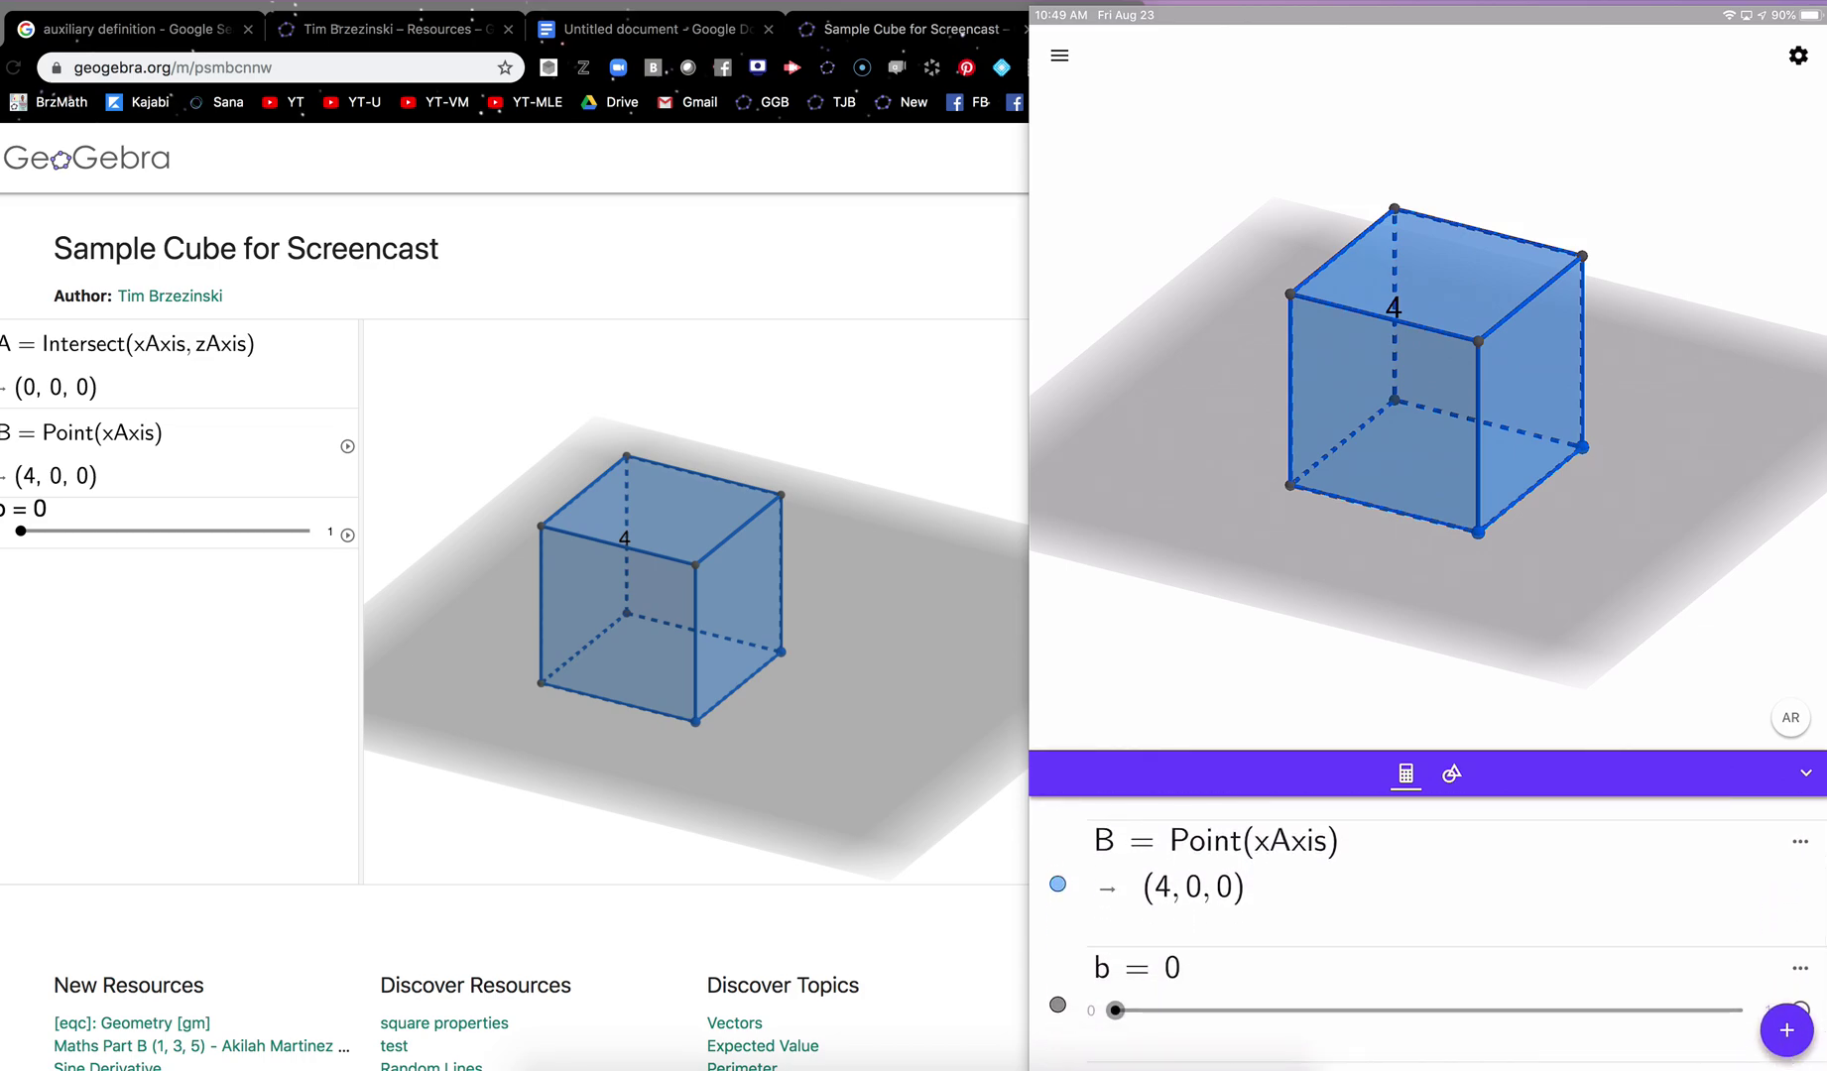
pyautogui.moveTo(1116, 1011)
pyautogui.mouseDown()
pyautogui.moveTo(1429, 1011)
pyautogui.moveTo(1116, 1010)
pyautogui.mouseUp()
pyautogui.click(1790, 717)
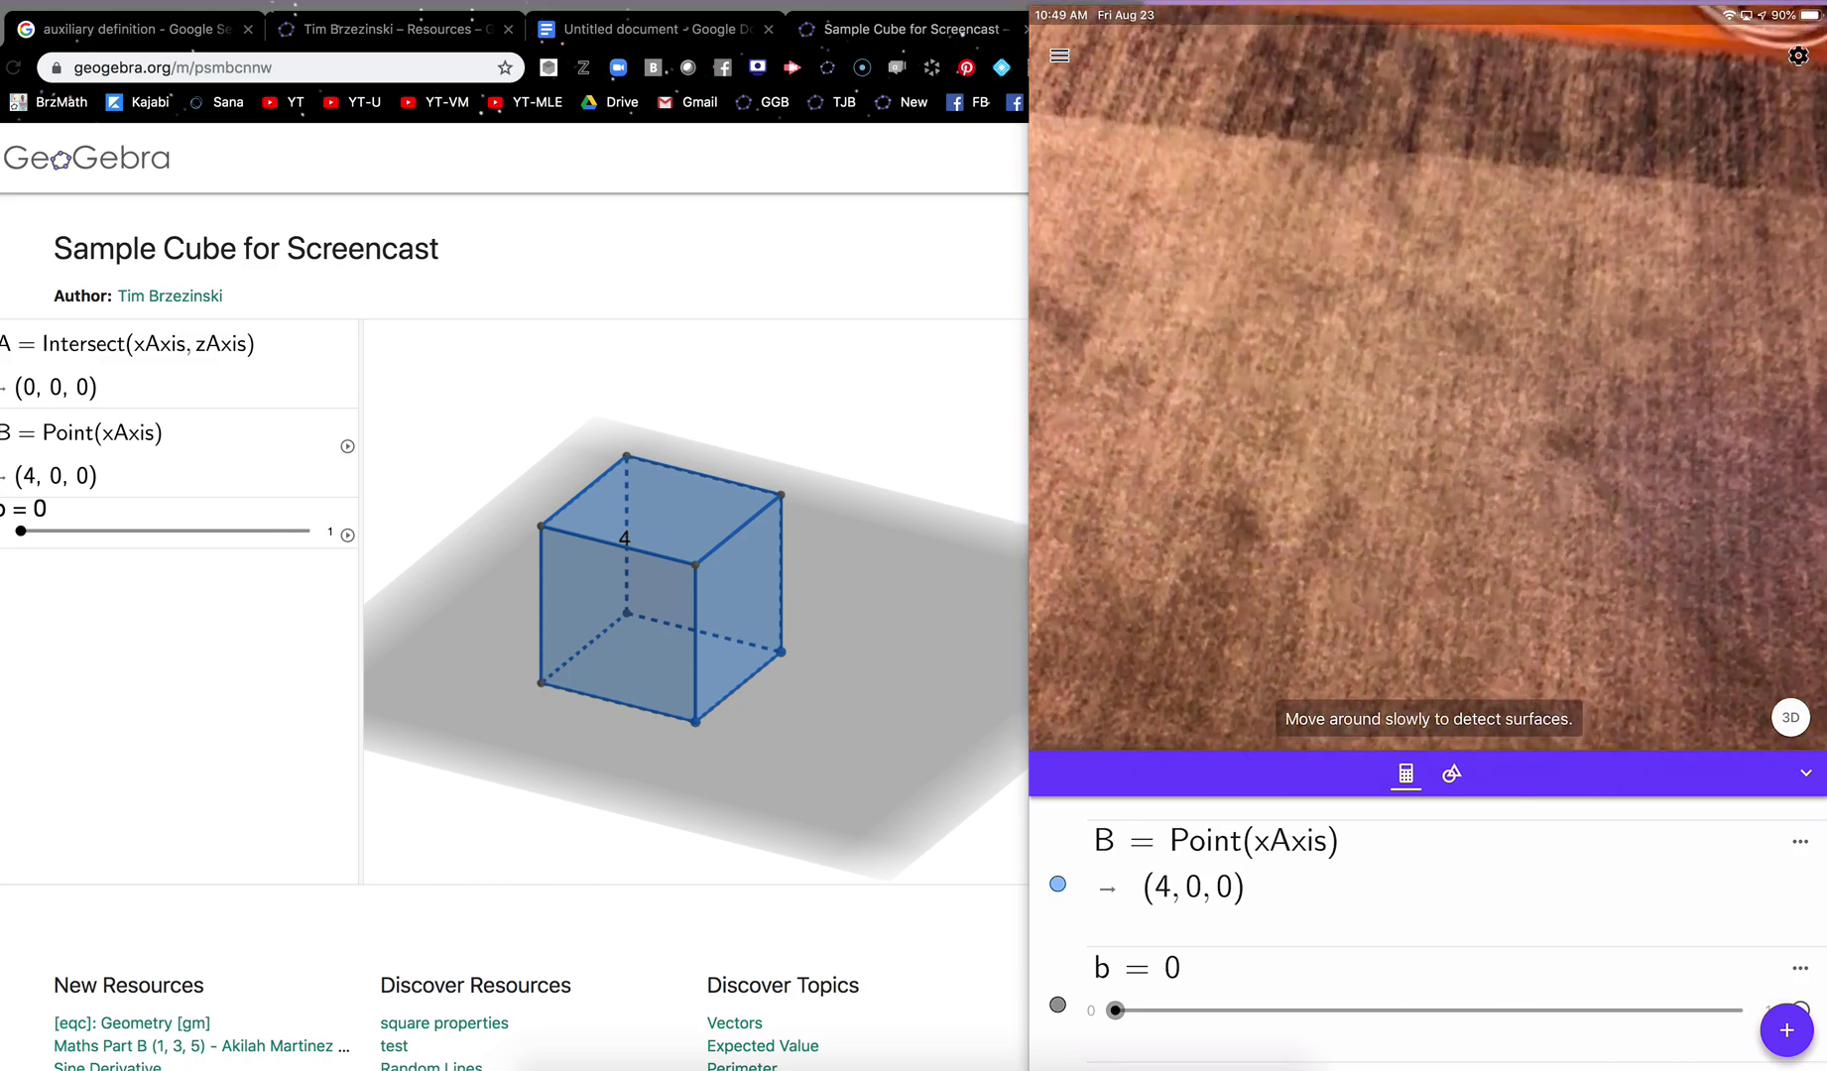
# Anchor the cube on the floor, unfold it with slider b, then return b to 0
pyautogui.click(1428, 377)
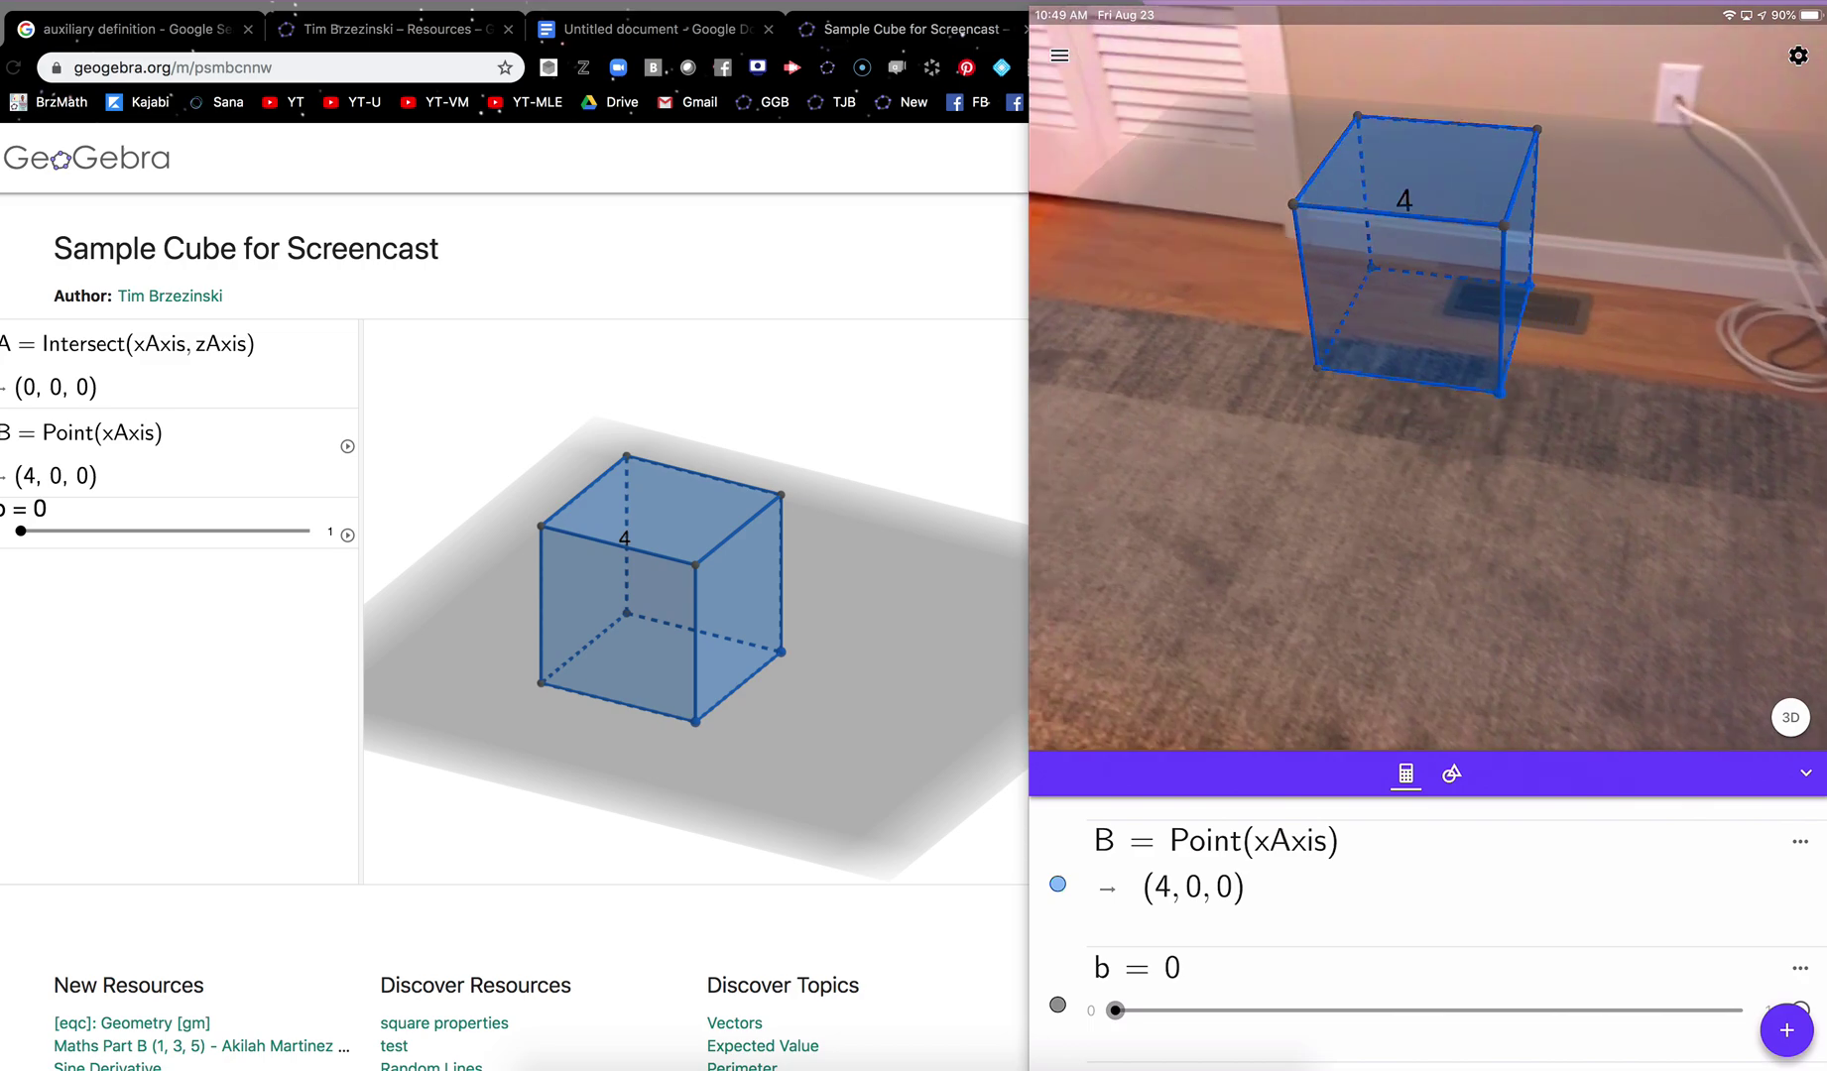
pyautogui.moveTo(1114, 1010); pyautogui.dragTo(1411, 1010)
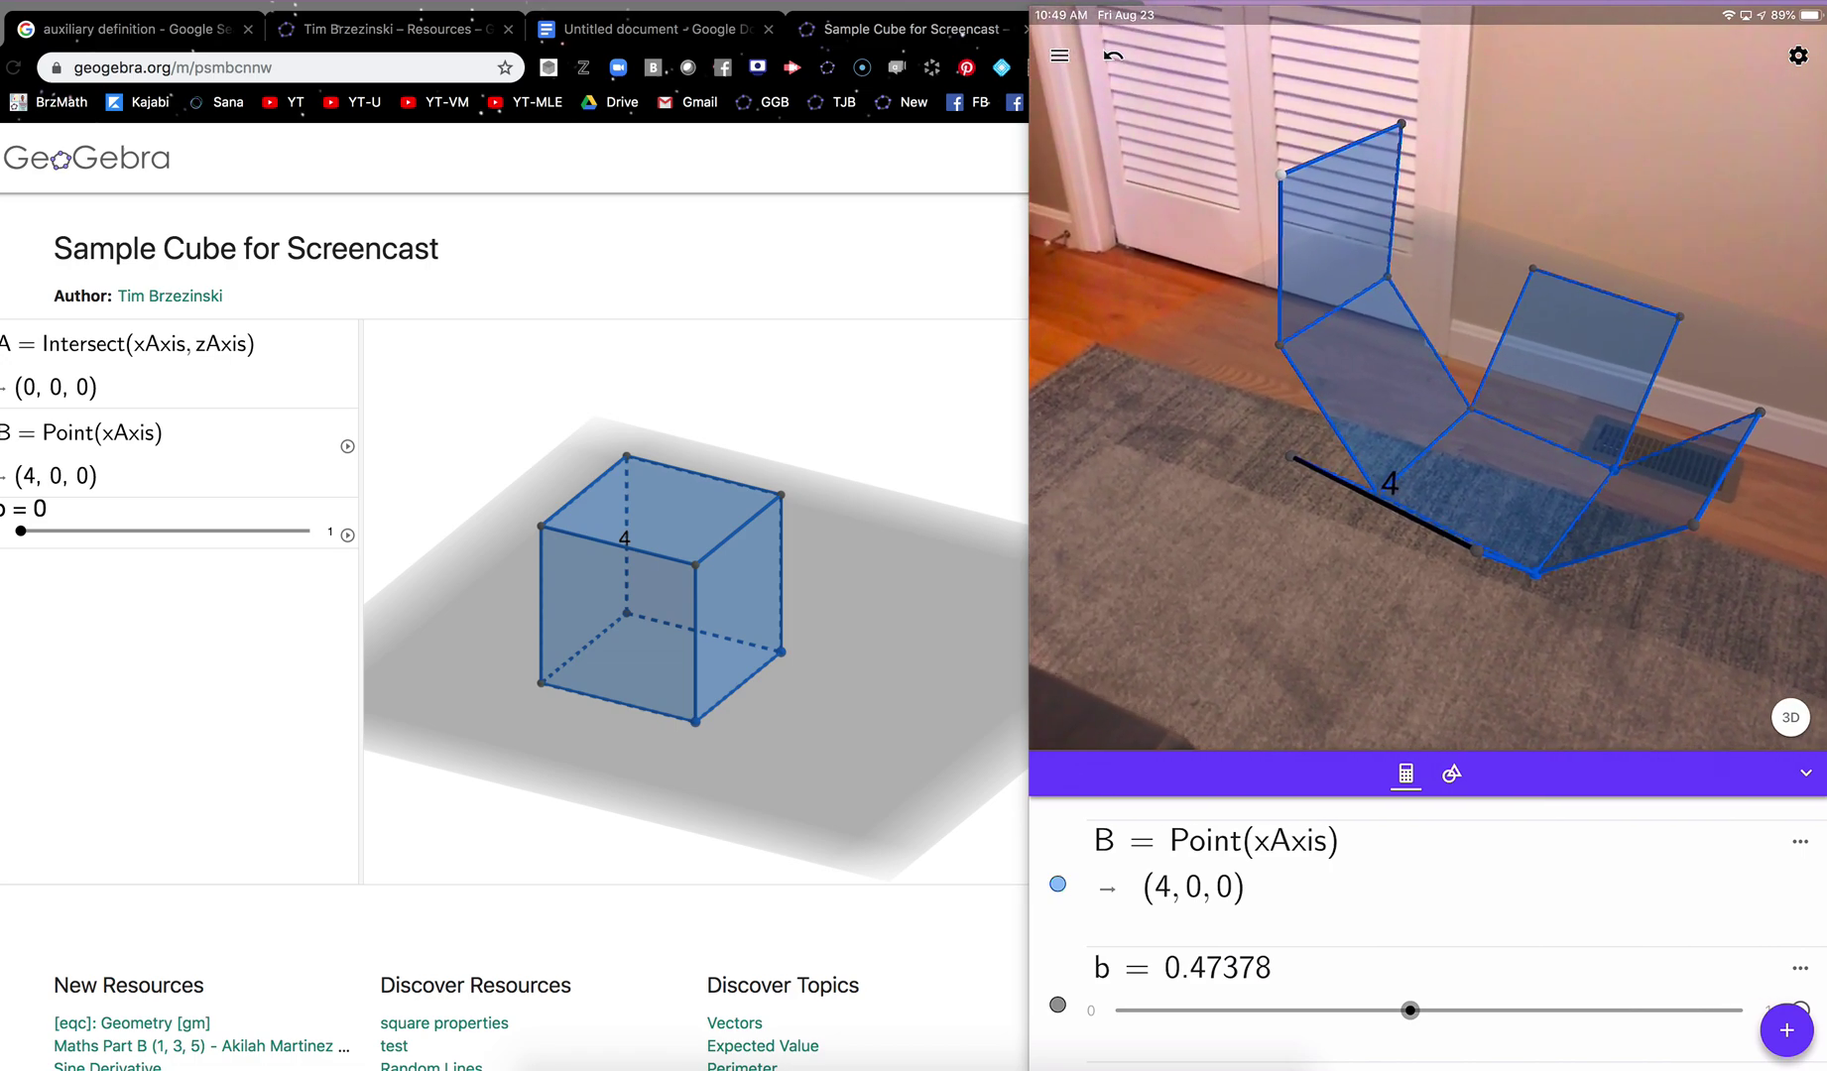
pyautogui.moveTo(1409, 1010); pyautogui.dragTo(1116, 1010)
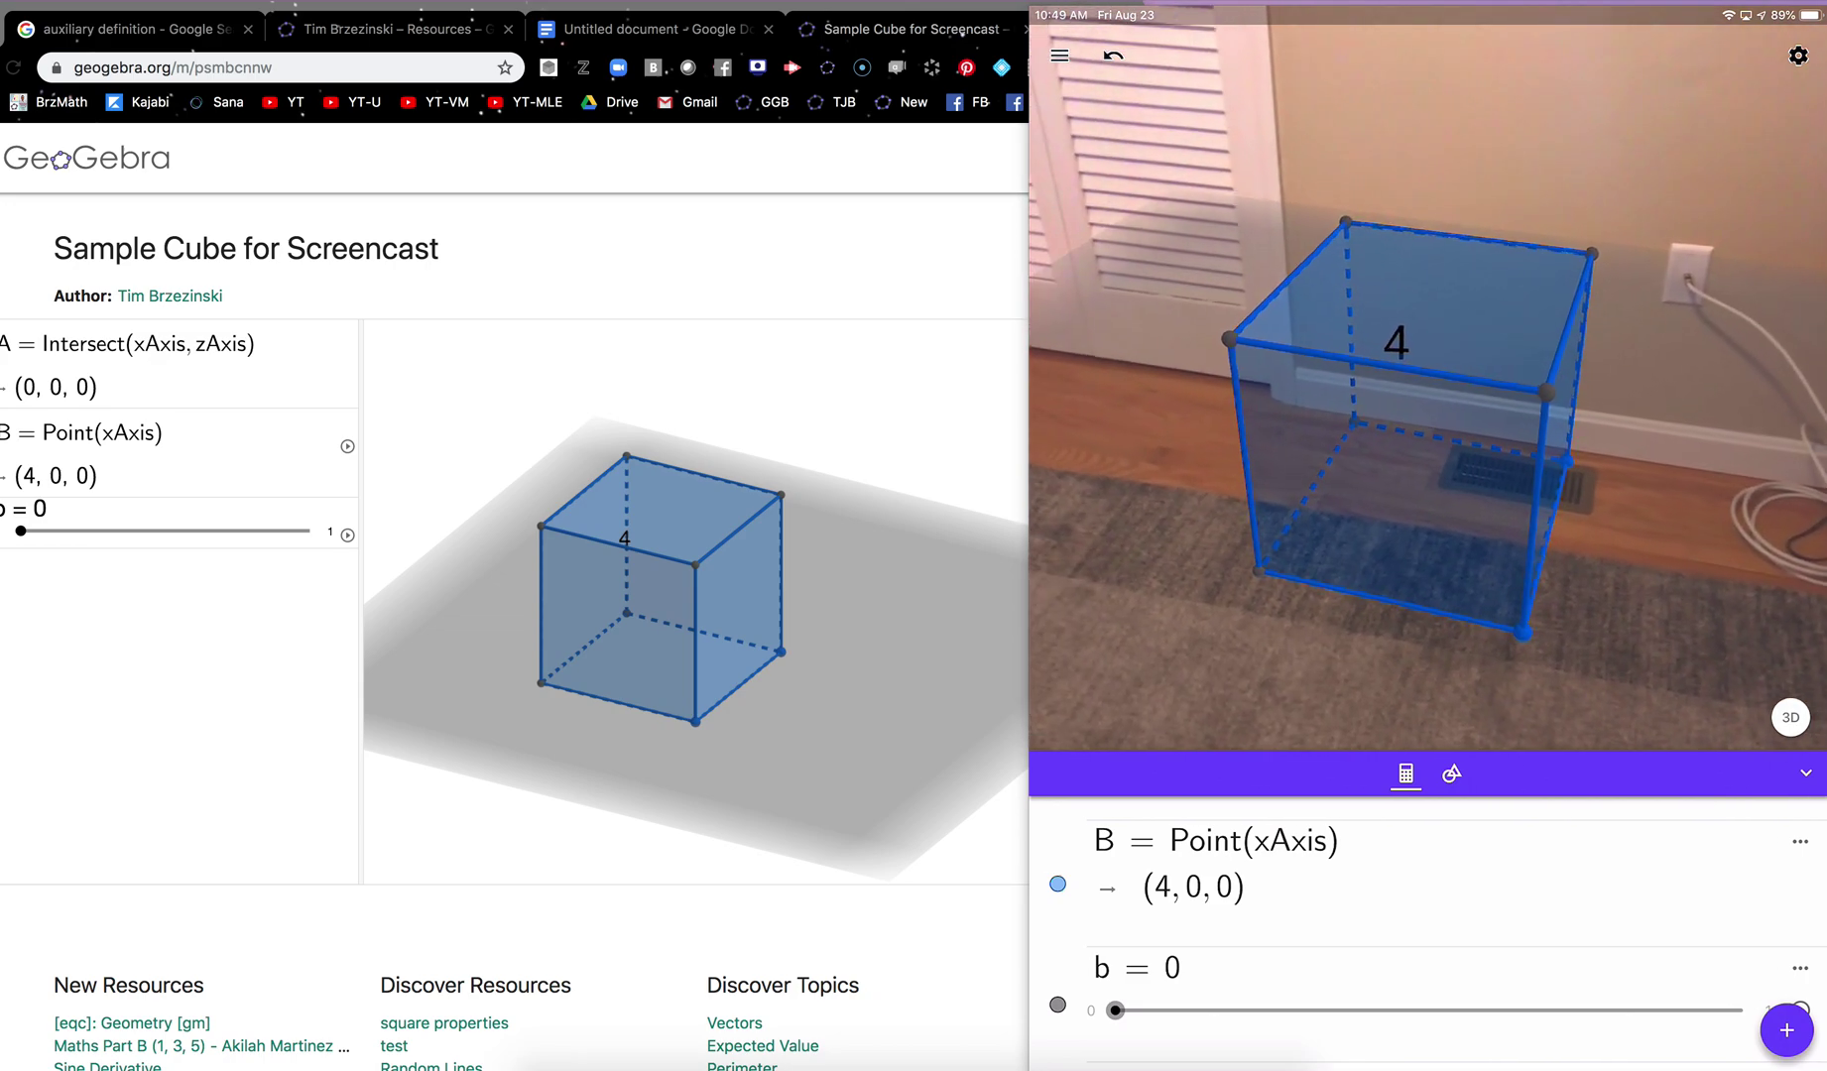
pyautogui.scroll(-3, 1428, 932)
pyautogui.scroll(4, 1428, 932)
pyautogui.scroll(-3, 1428, 932)
pyautogui.scroll(3, 1428, 932)
pyautogui.scroll(-1, 1428, 932)
pyautogui.scroll(1, 1428, 932)
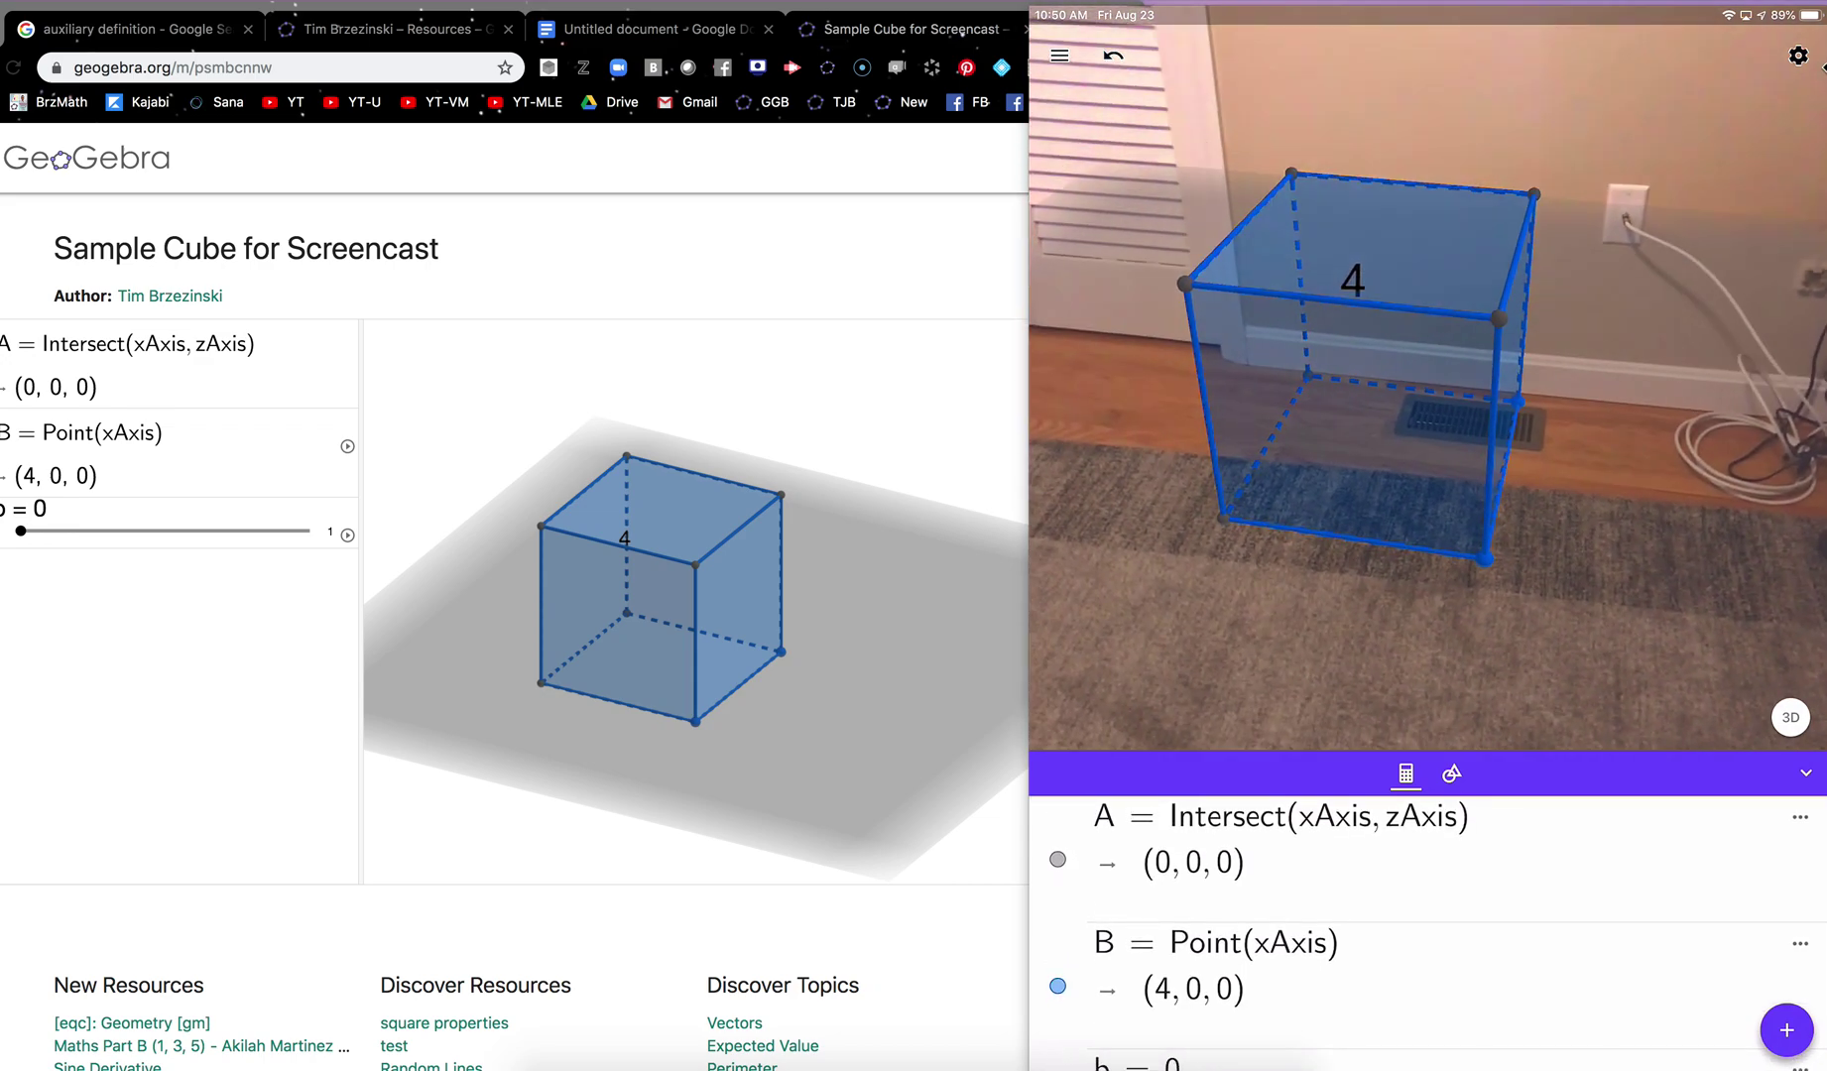
# Enable Auxiliary Objects in the Algebra settings and scroll the list to the Net(a, b) points
pyautogui.click(1796, 58)
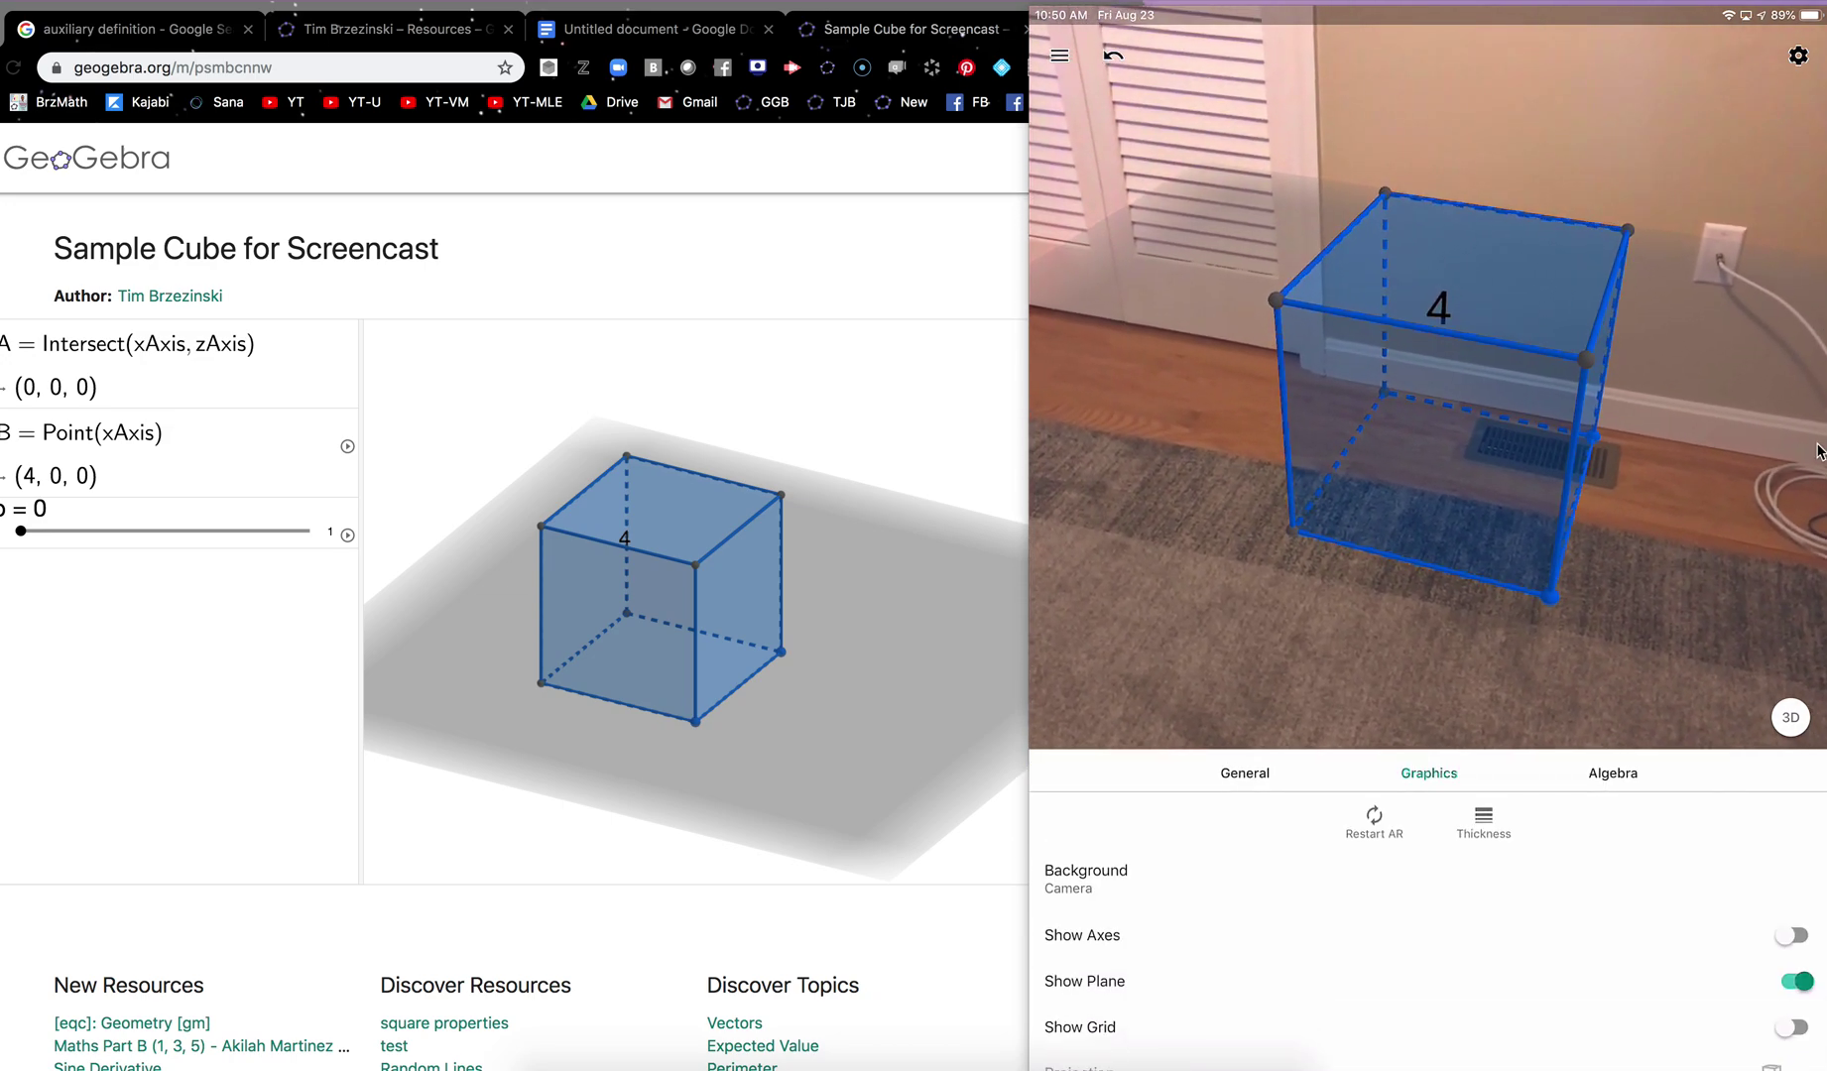
pyautogui.click(1612, 784)
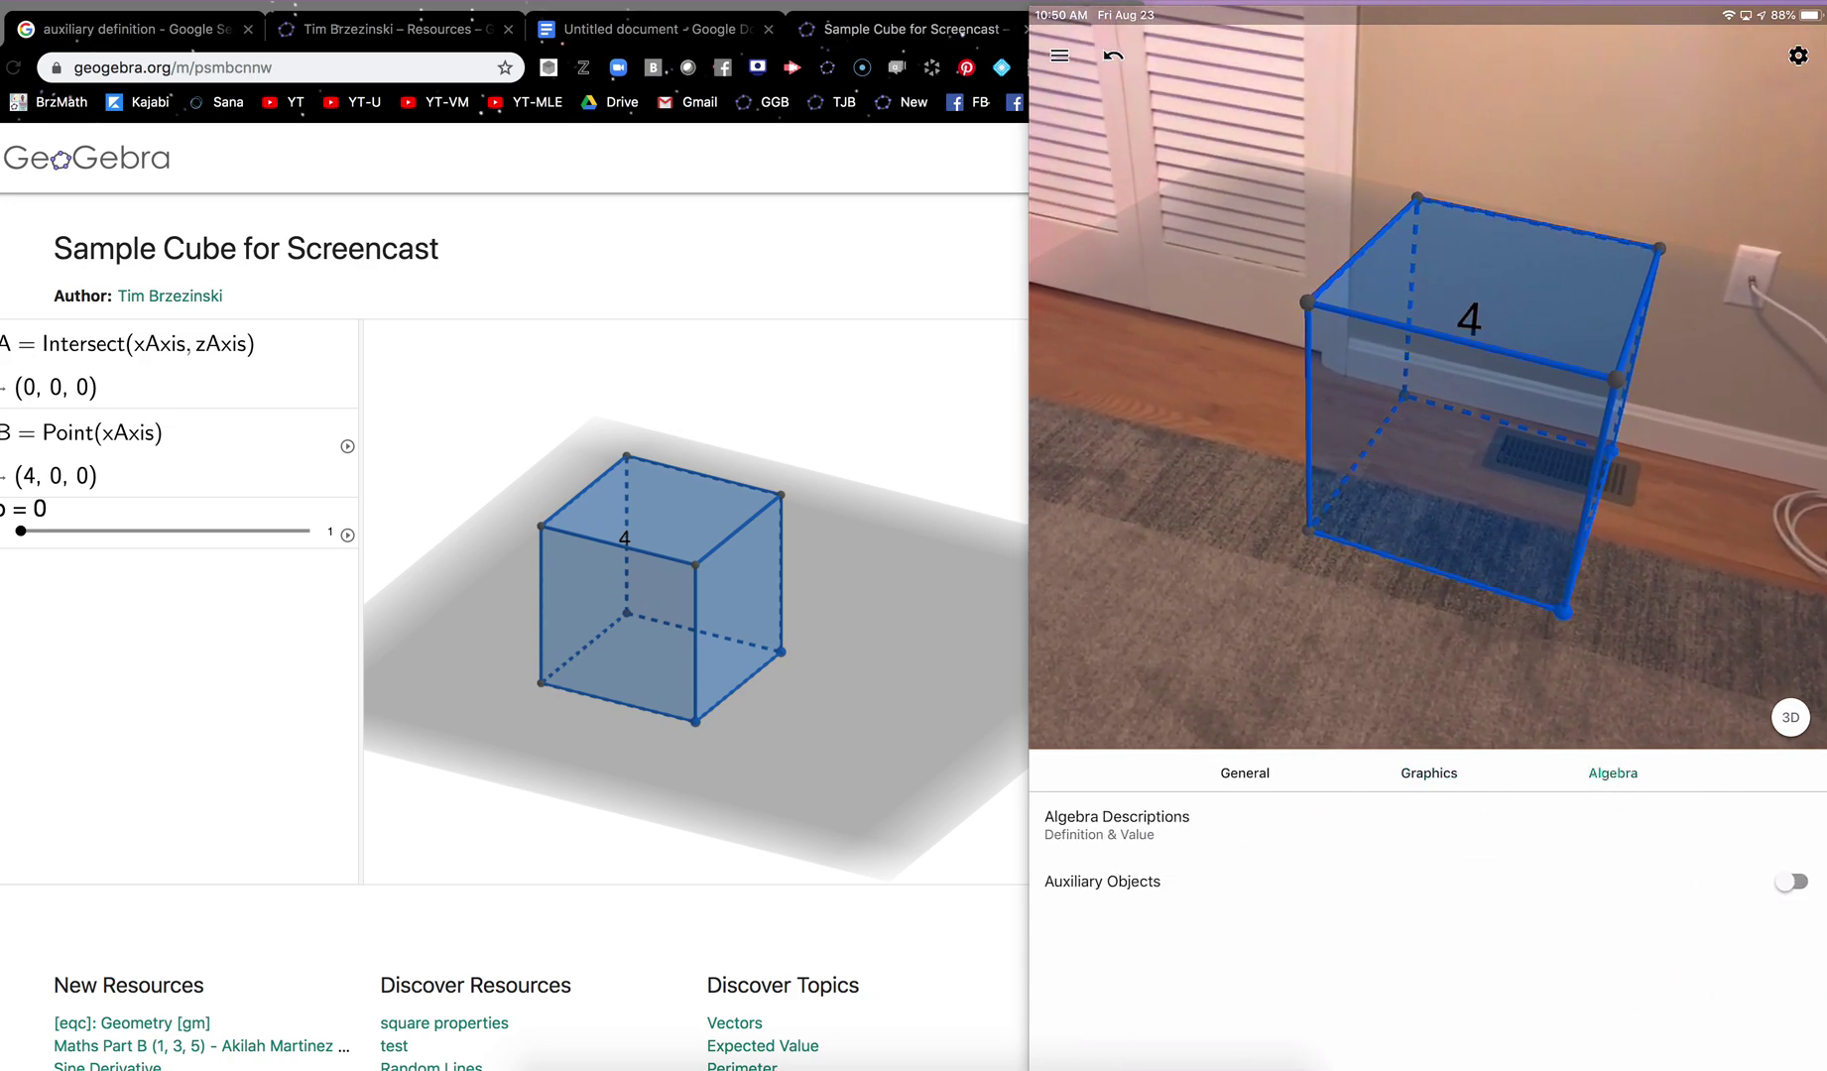
pyautogui.click(1790, 881)
pyautogui.click(1798, 55)
pyautogui.scroll(10, 1428, 933)
pyautogui.scroll(10, 1428, 932)
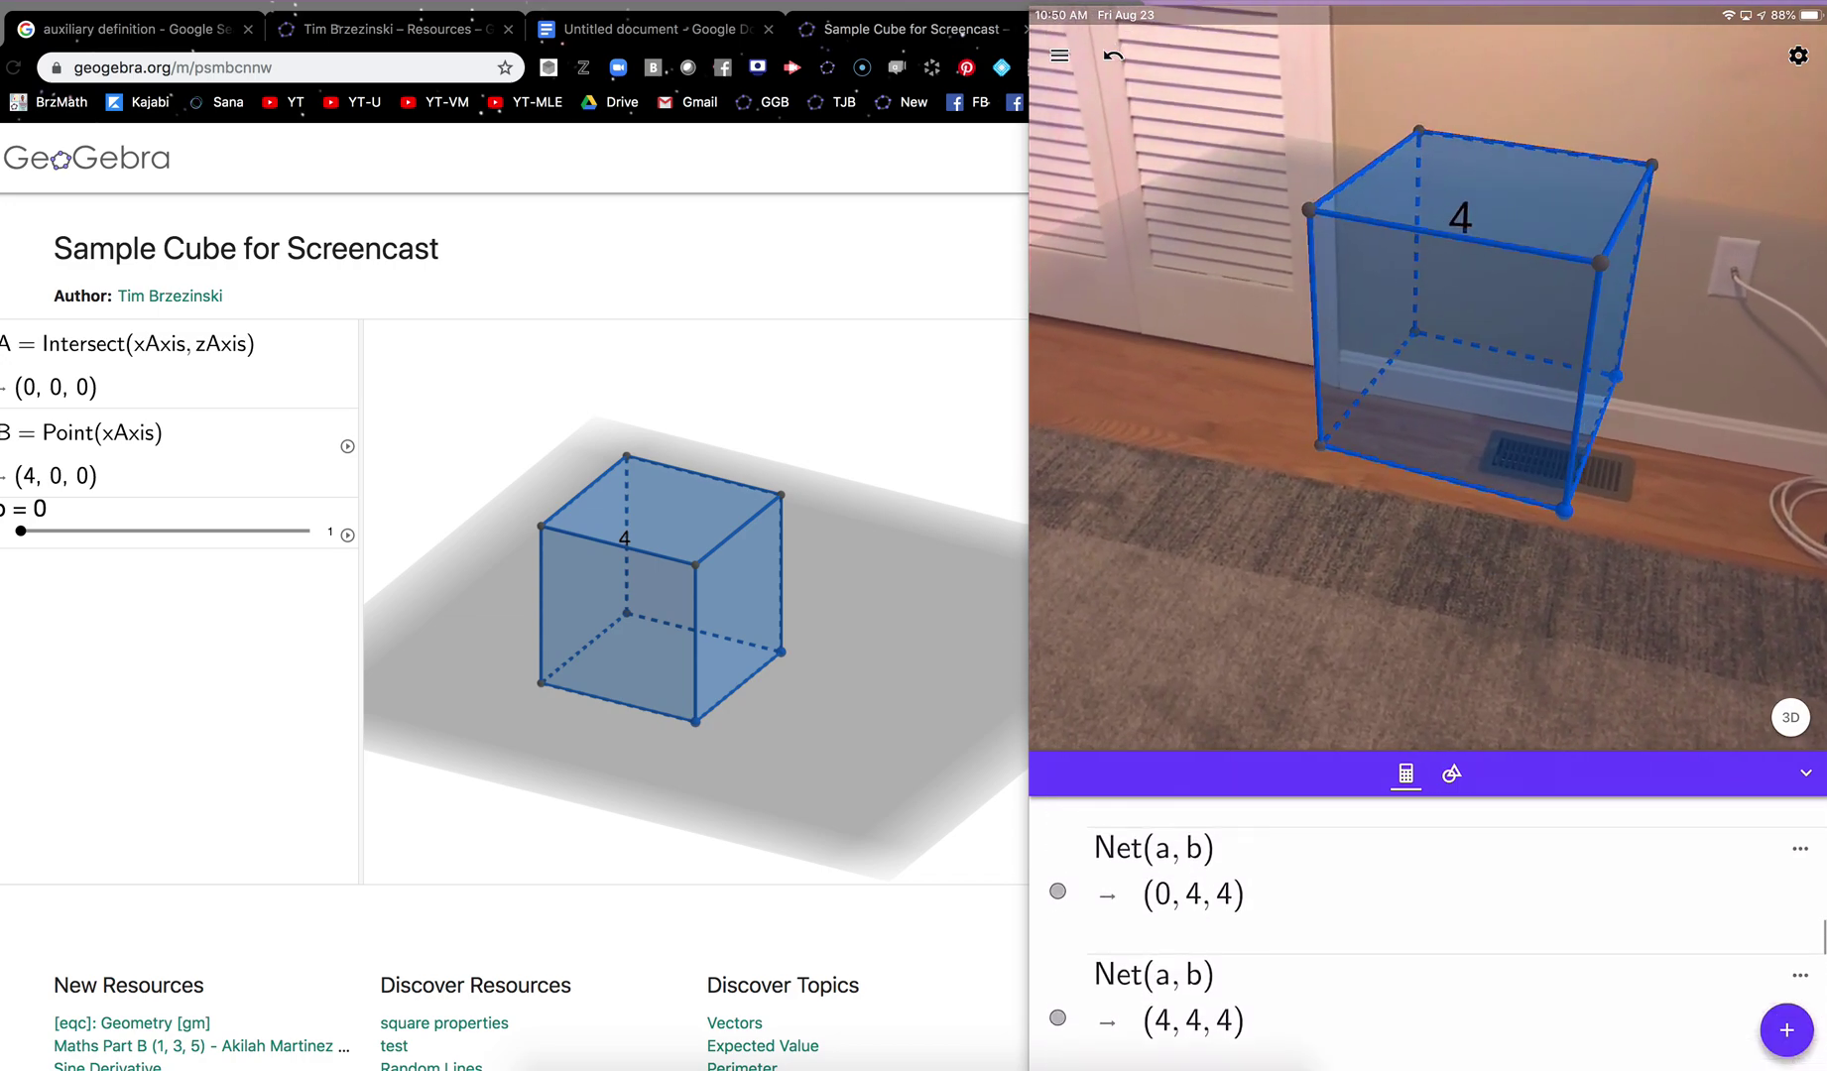